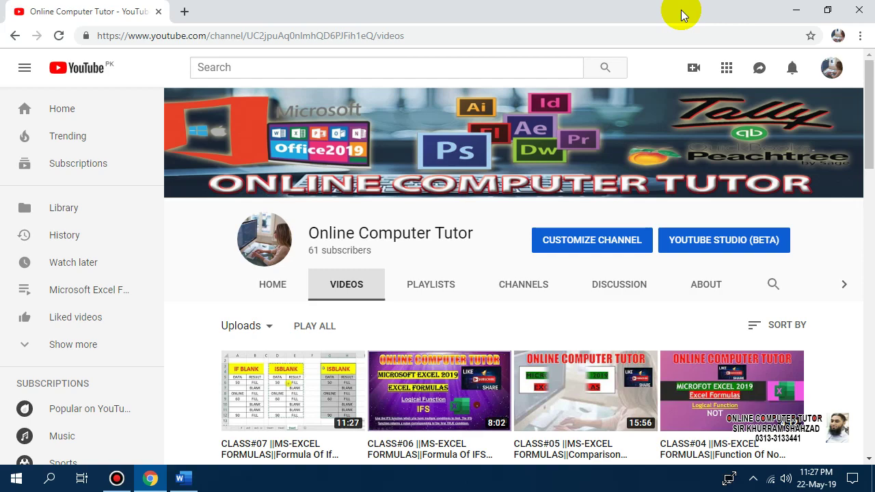
# Step: Minimize the Chrome YouTube window to reach the Windows desktop
pyautogui.click(796, 9)
# Step: Launch Excel, open Book1 from Recent, add Sheet4 and zoom the view to 160%
pyautogui.click(88, 112)
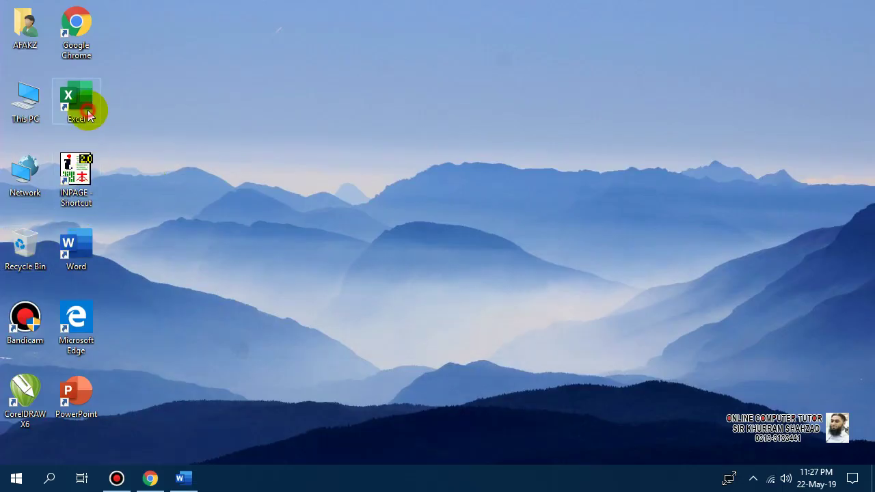
pyautogui.doubleClick(88, 112)
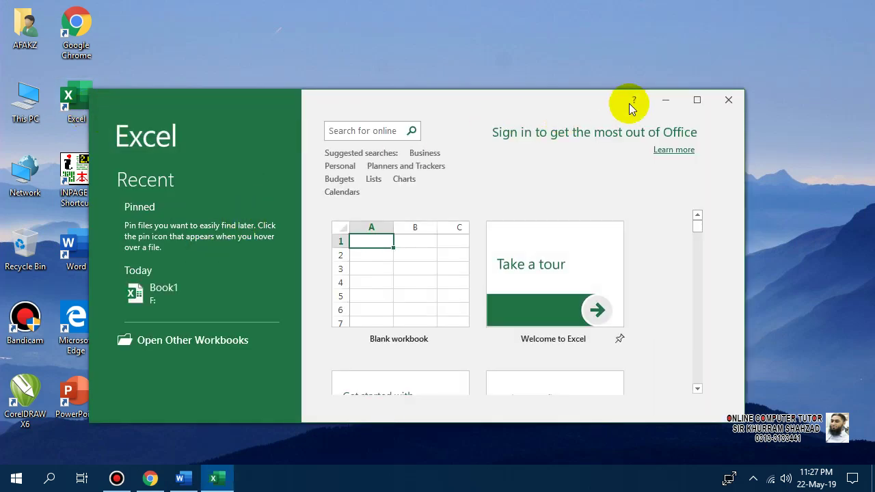
pyautogui.click(698, 100)
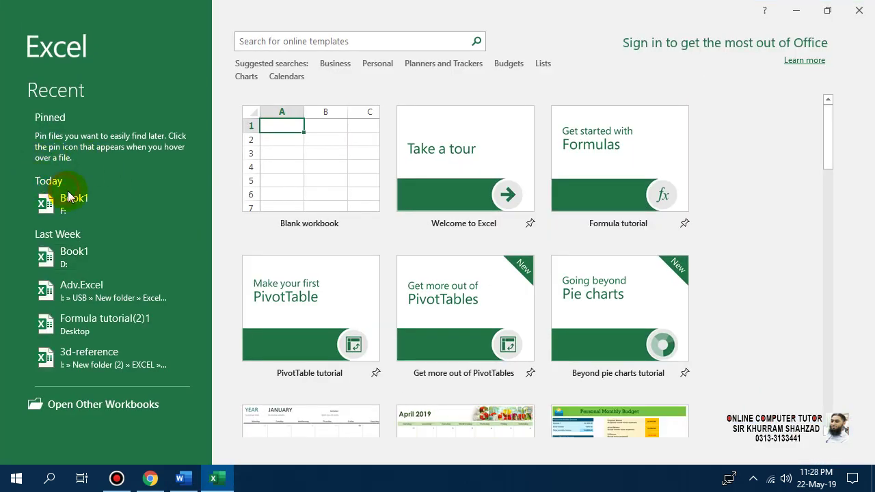
pyautogui.click(71, 197)
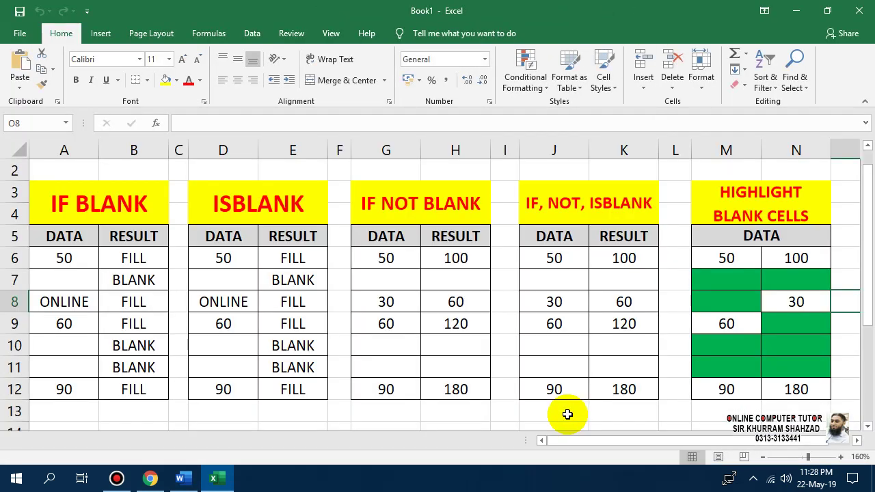
pyautogui.click(332, 440)
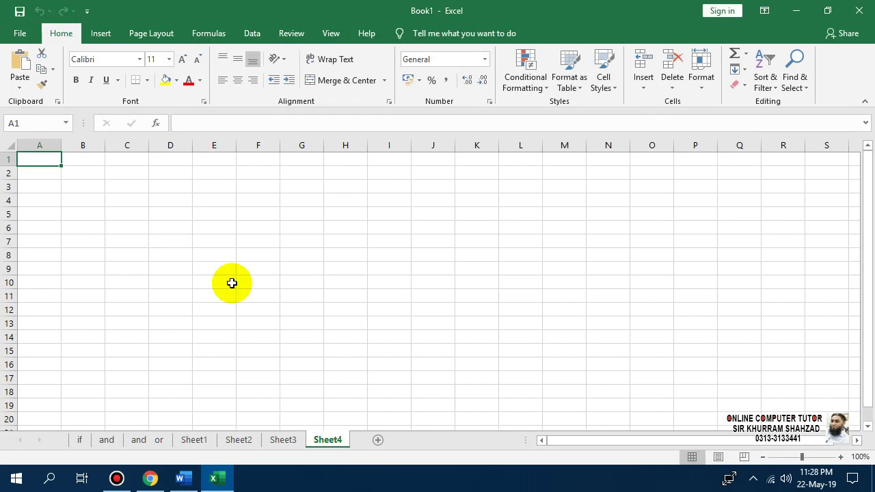
pyautogui.click(808, 457)
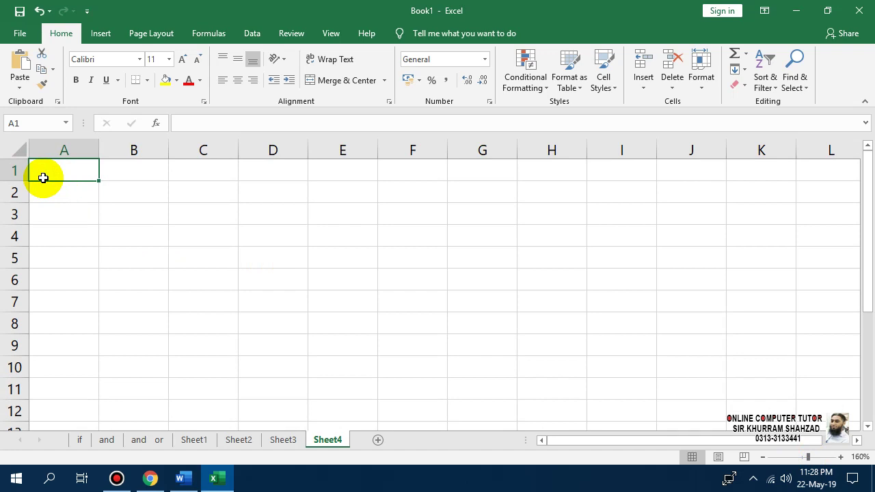
# Step: Type COUNT in A1 and enter 10 and 20 in B2:B3, clearing a stray 10 in A3
pyautogui.write('COU')
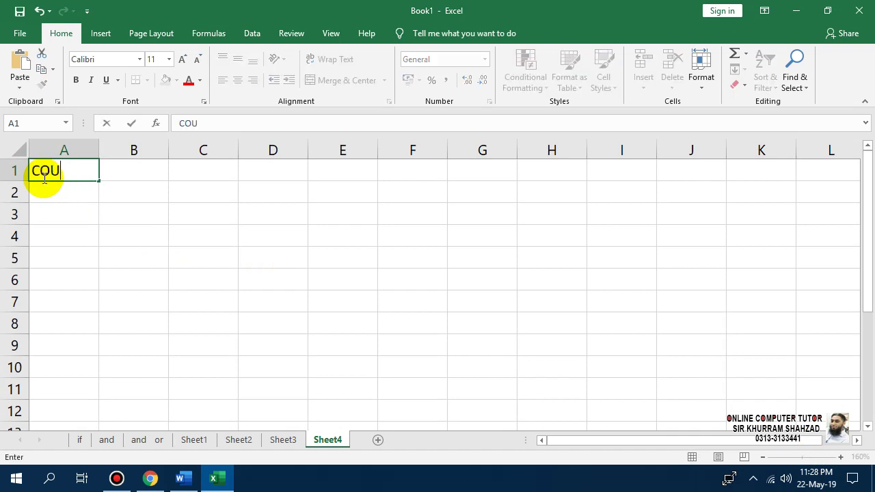
pyautogui.write('NT')
pyautogui.press('Return')
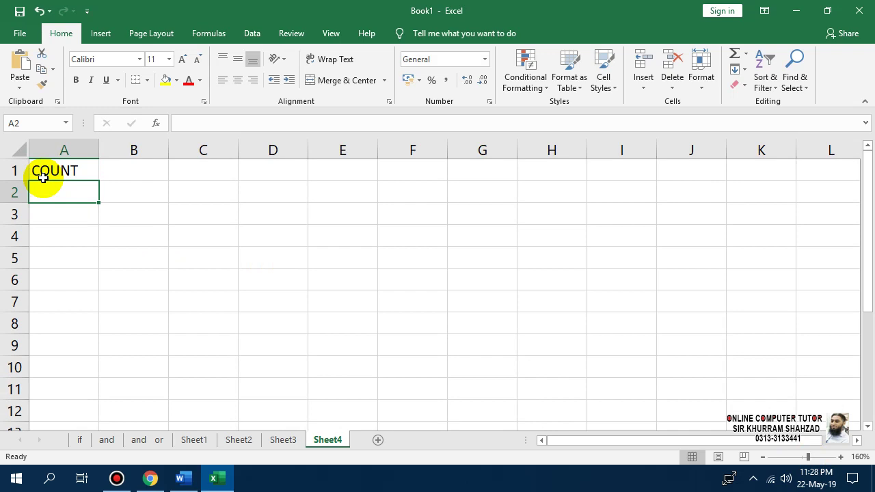
pyautogui.press('Down')
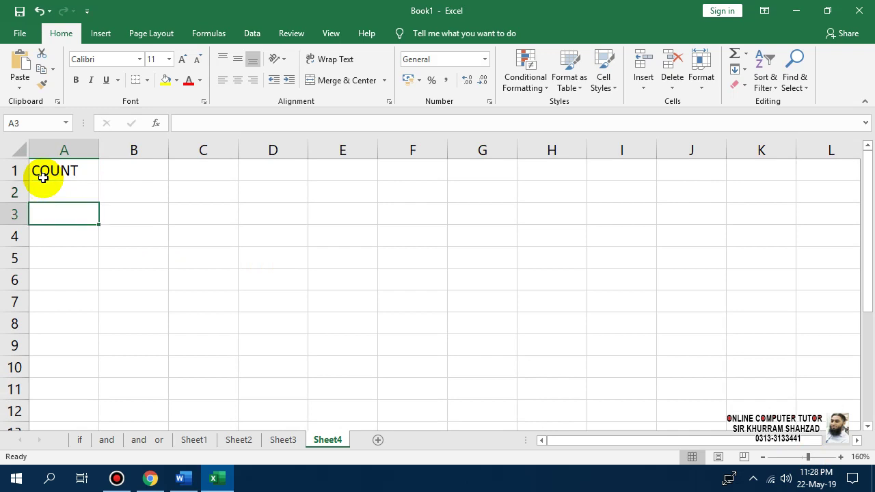
pyautogui.write('10')
pyautogui.press('Return')
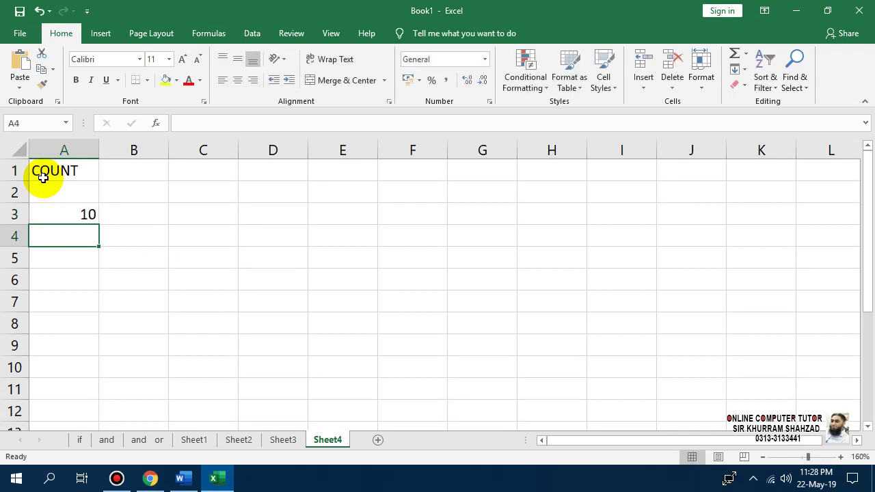
pyautogui.press('Up')
pyautogui.press('Delete')
pyautogui.press('Right')
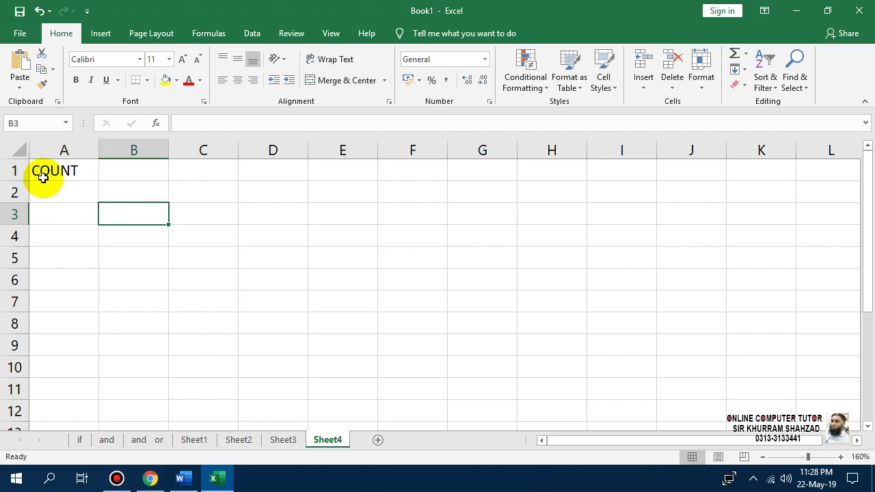
pyautogui.press('Up')
pyautogui.write('10')
pyautogui.press('Return')
pyautogui.write('2')
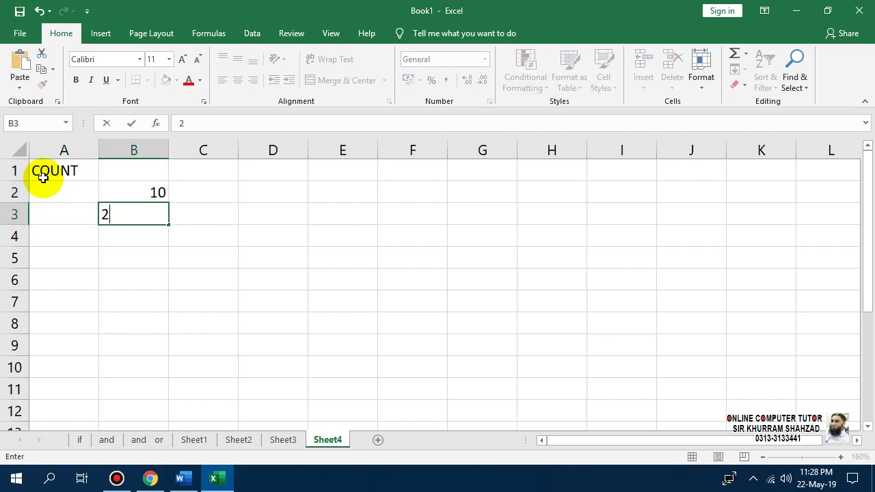
pyautogui.write('0')
pyautogui.press('Return')
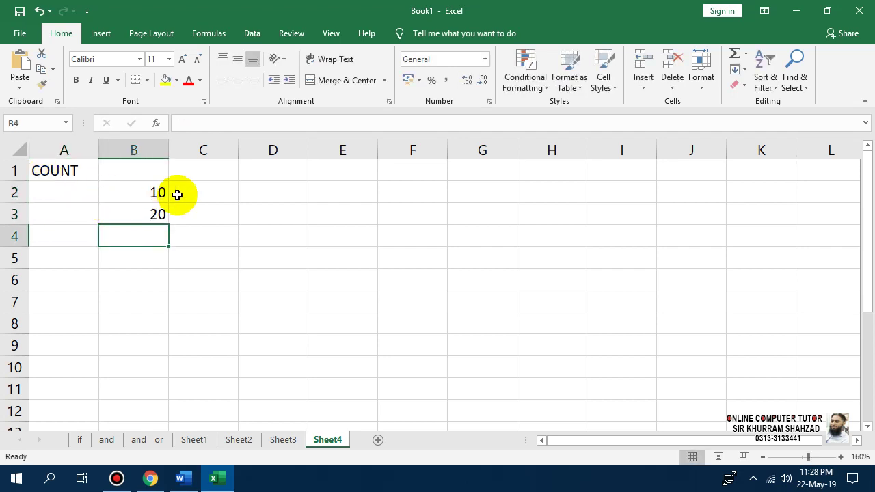
# Step: Fill the series down to 70 in B8 and copy the COUNT heading into B1
pyautogui.moveTo(134, 192)
pyautogui.mouseDown()
pyautogui.moveTo(137, 210)
pyautogui.moveTo(156, 215)
pyautogui.moveTo(172, 327)
pyautogui.mouseUp()
pyautogui.click(171, 227)
pyautogui.click(56, 177)
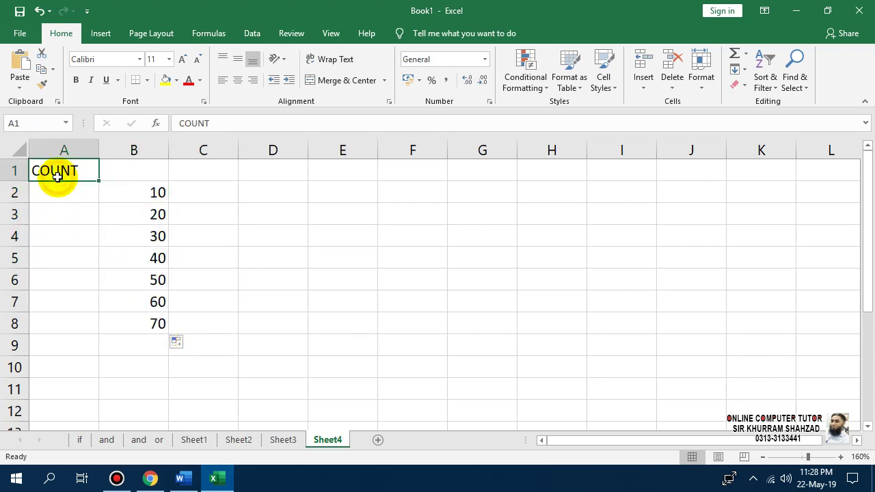
pyautogui.hotkey('ctrl', 'c')
pyautogui.click(141, 170)
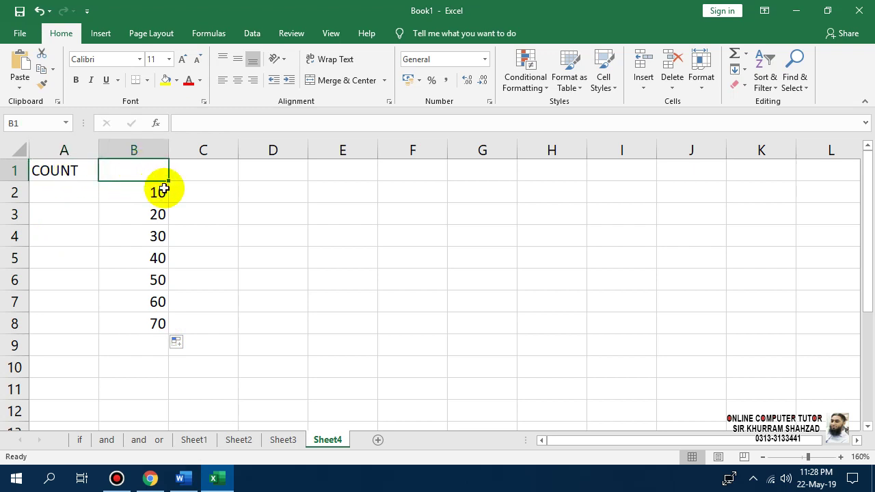
pyautogui.hotkey('ctrl', 'v')
# Step: Centre B1:B8 vertically and horizontally and give it All Borders, undoing a trial yellow fill
pyautogui.click(195, 209)
pyautogui.moveTo(158, 172); pyautogui.dragTo(152, 325)
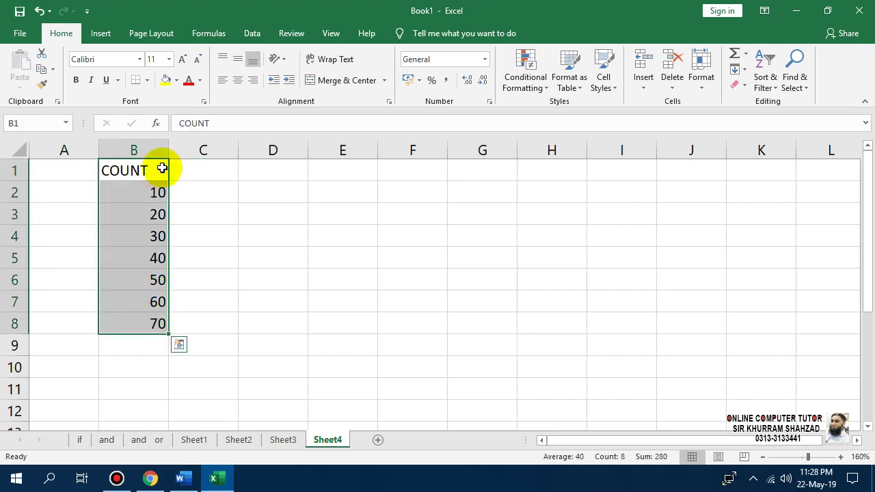
pyautogui.click(237, 80)
pyautogui.click(239, 60)
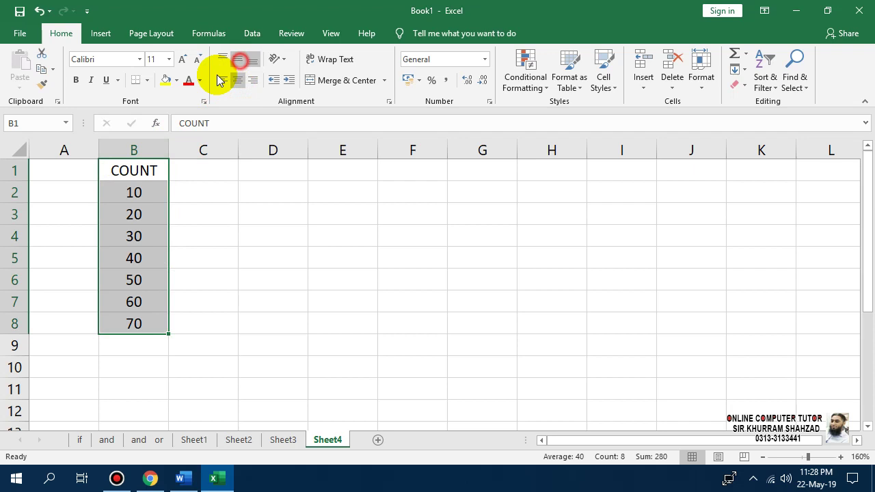
pyautogui.click(165, 81)
pyautogui.hotkey('ctrl', 'z')
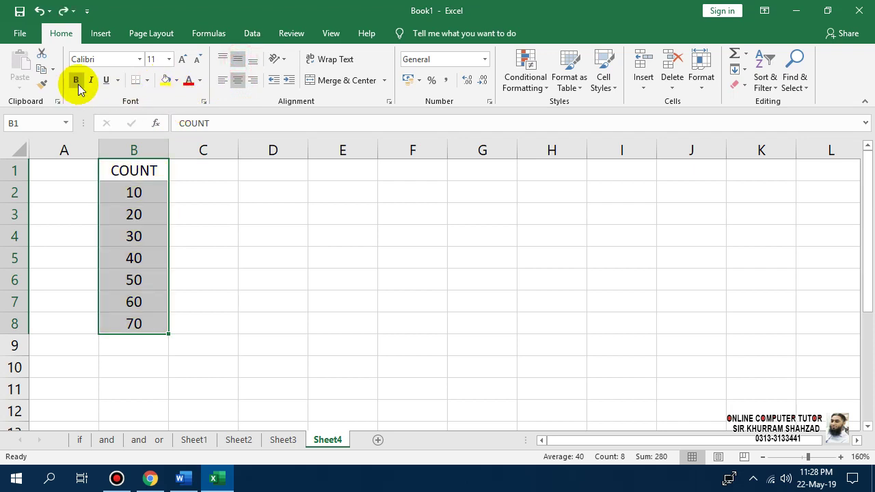
pyautogui.click(147, 80)
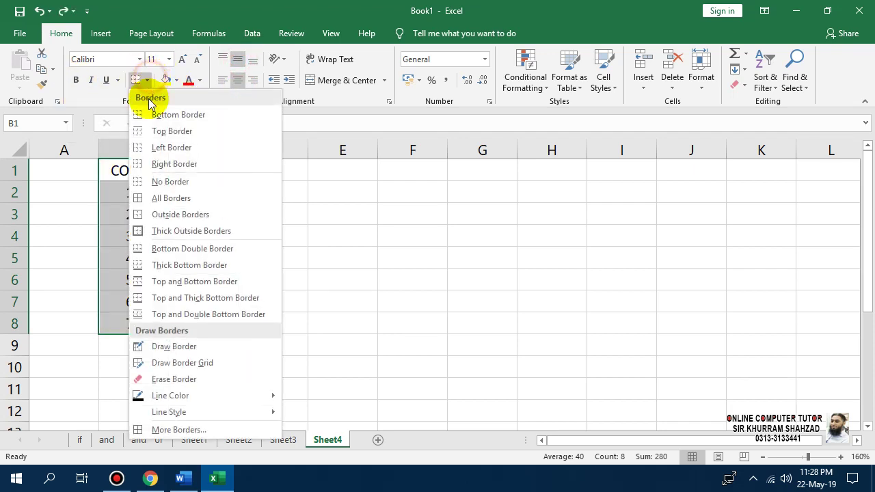
pyautogui.click(177, 196)
pyautogui.click(216, 227)
# Step: Make the B1 COUNT heading bold with black fill and white text
pyautogui.click(156, 171)
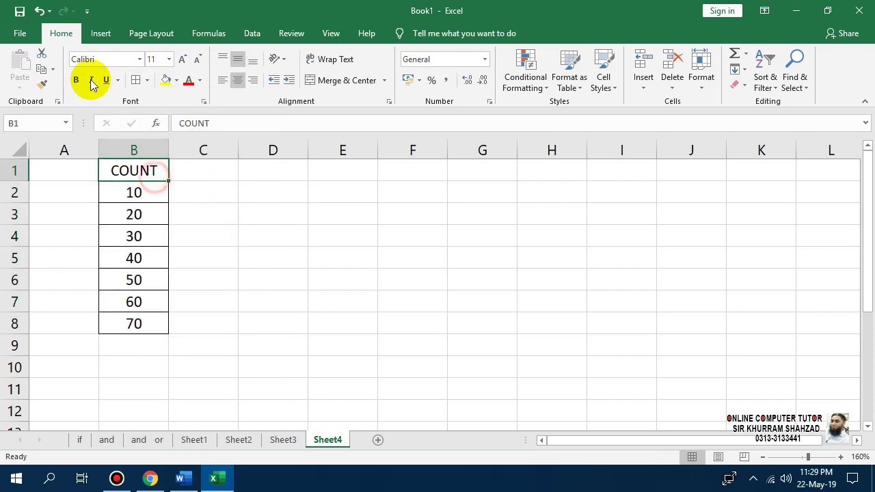
pyautogui.click(76, 80)
pyautogui.click(177, 80)
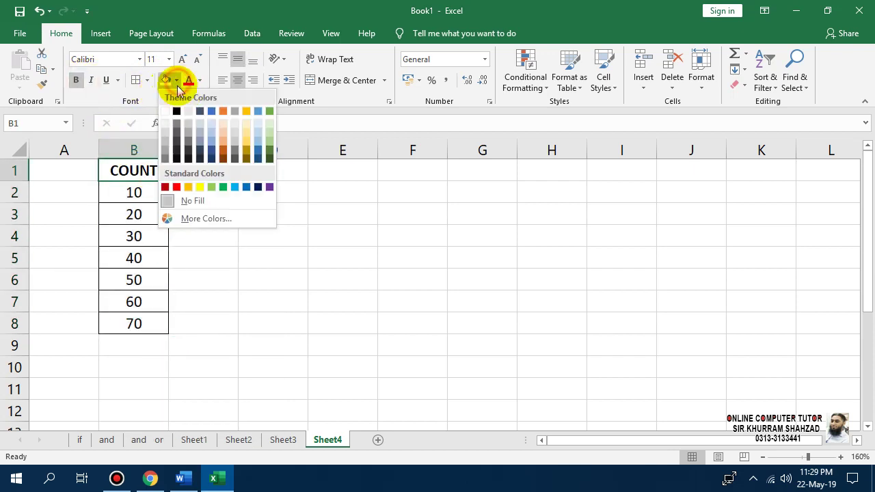
pyautogui.click(177, 111)
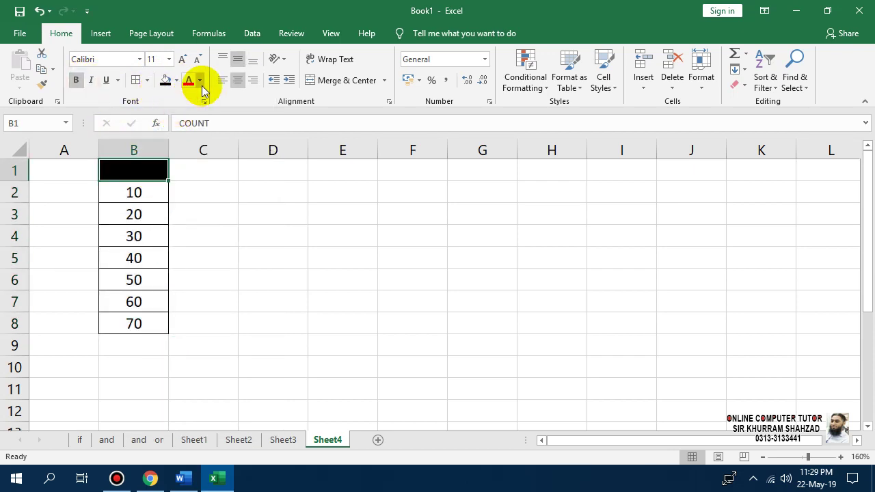
pyautogui.click(199, 80)
pyautogui.click(188, 128)
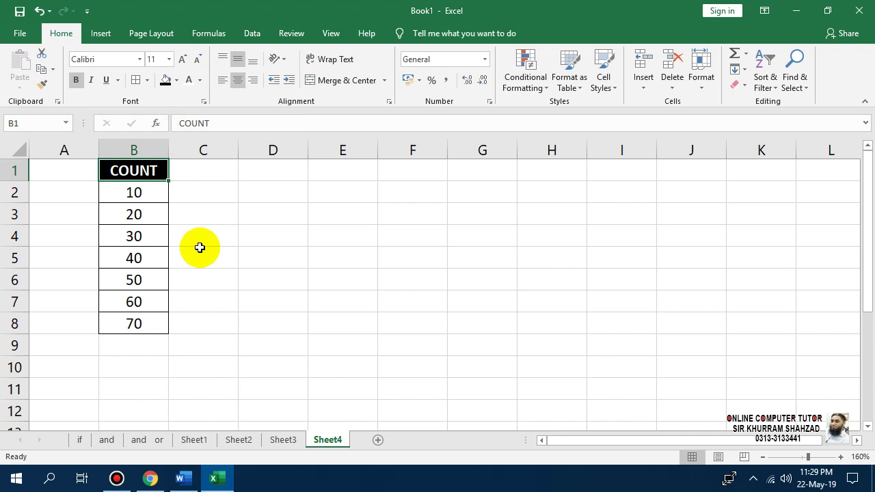
pyautogui.click(127, 342)
# Step: Enter RESULT in A9 and make it bold and centred on yellow fill
pyautogui.click(71, 343)
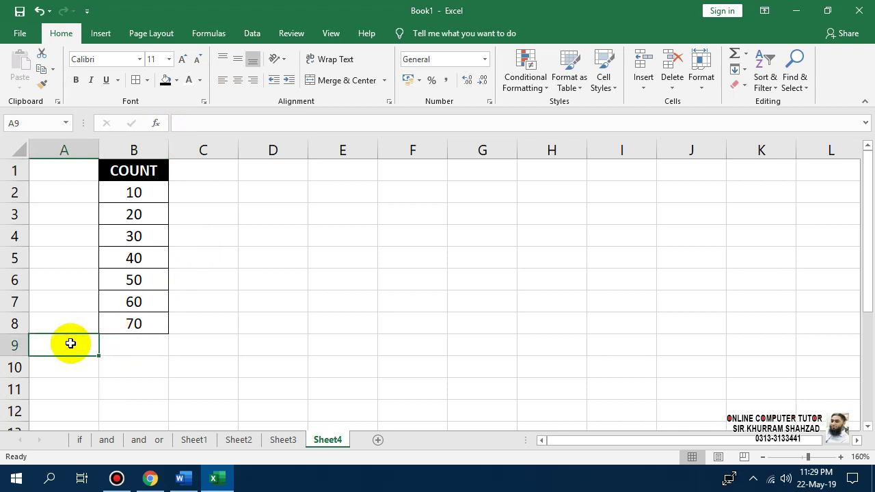
pyautogui.write('RESUL')
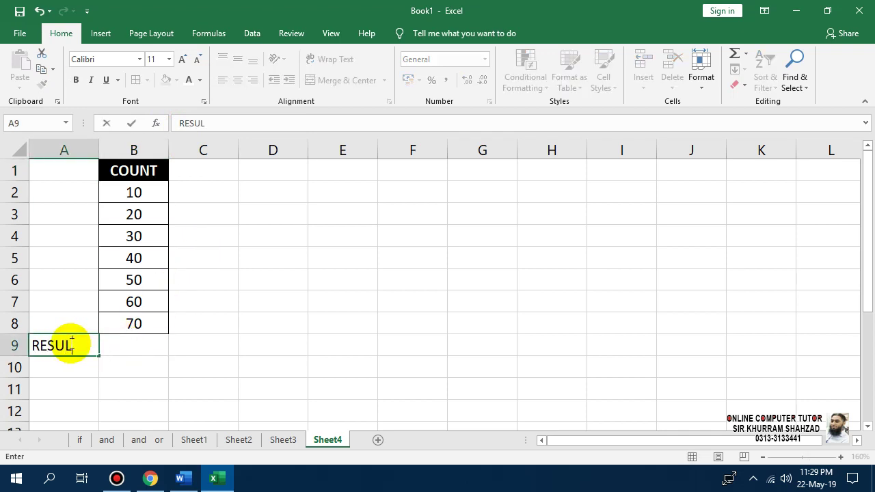
pyautogui.write('T')
pyautogui.press('Return')
pyautogui.click(70, 343)
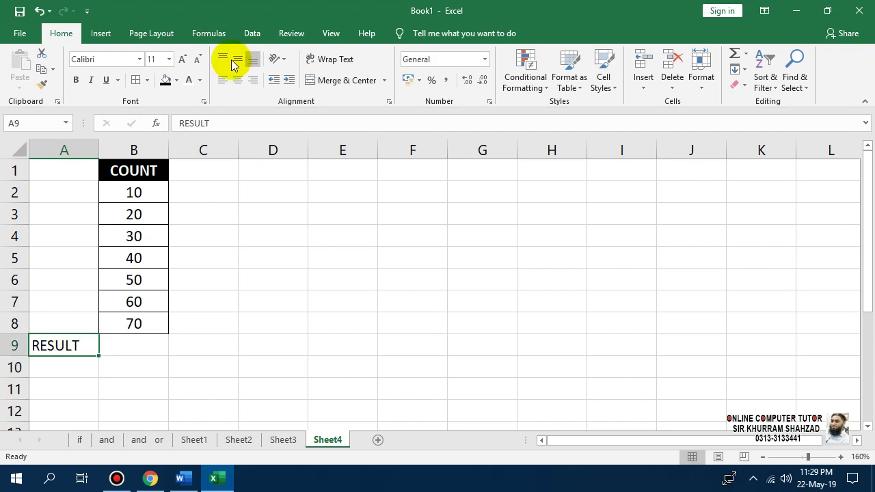
pyautogui.click(176, 80)
pyautogui.click(200, 187)
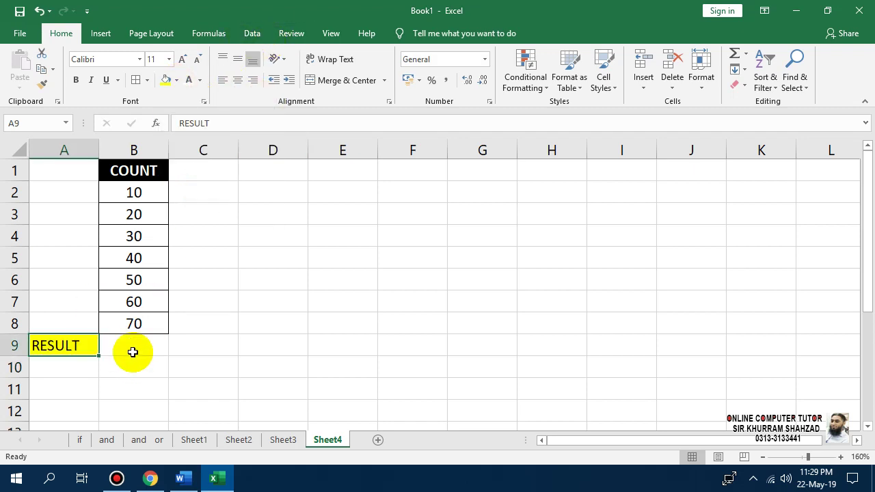
pyautogui.click(235, 81)
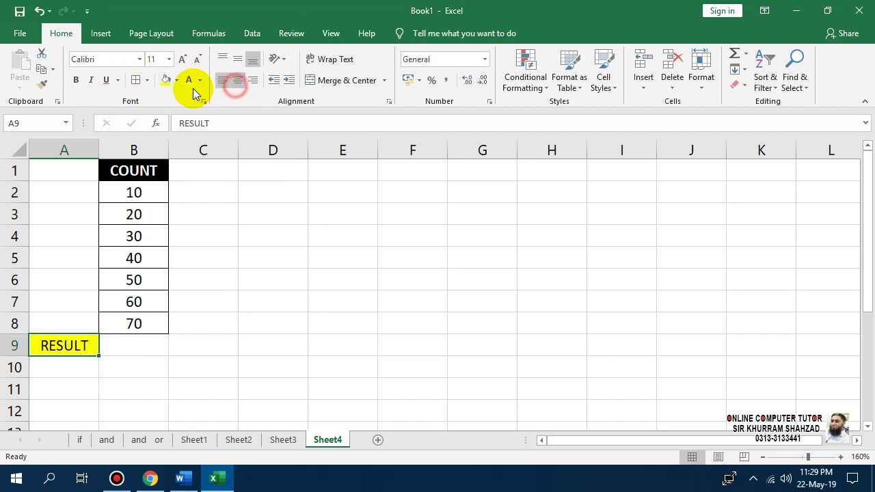
pyautogui.click(76, 81)
# Step: Give B9 a yellow fill and red text colour
pyautogui.click(130, 345)
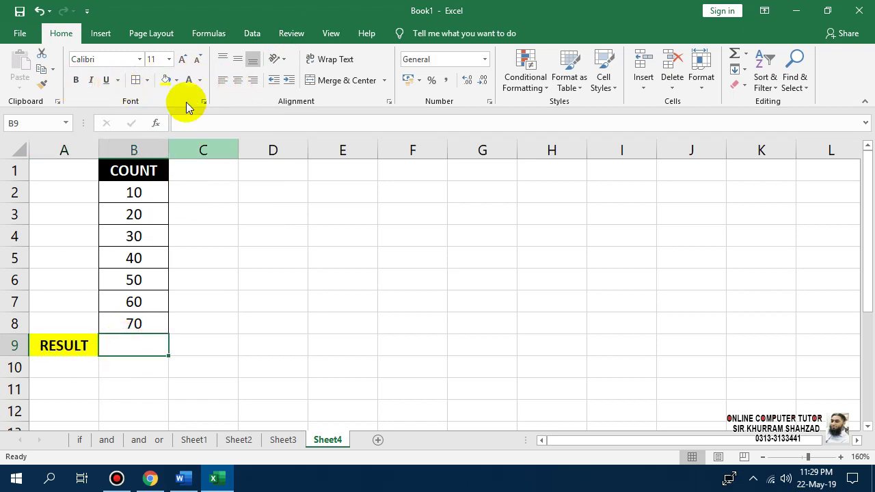
pyautogui.click(167, 80)
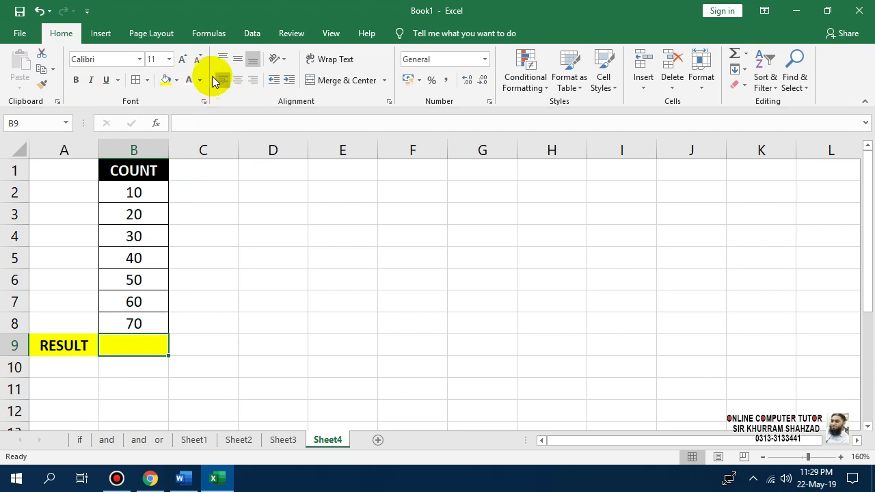
pyautogui.click(200, 80)
pyautogui.click(200, 203)
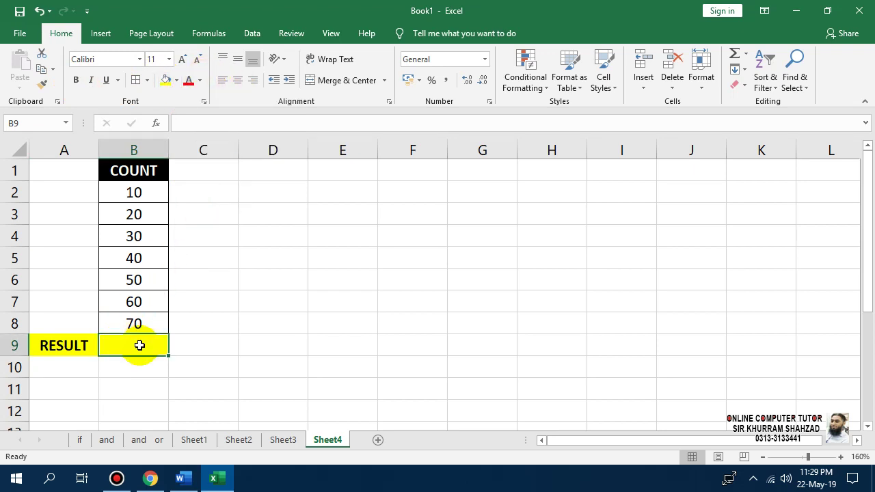
# Step: Enter =COUNT(B2:B8) in B9 and make its result 7 bold and centred
pyautogui.write('=COU')
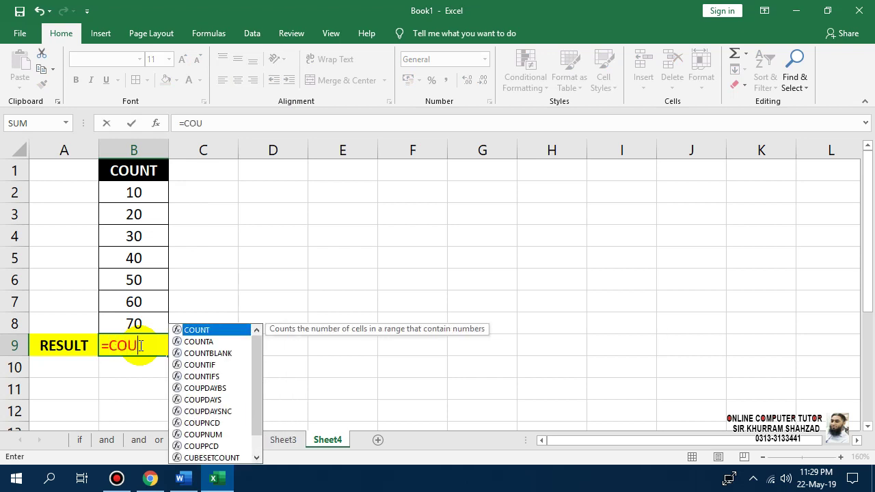
pyautogui.write('NT(')
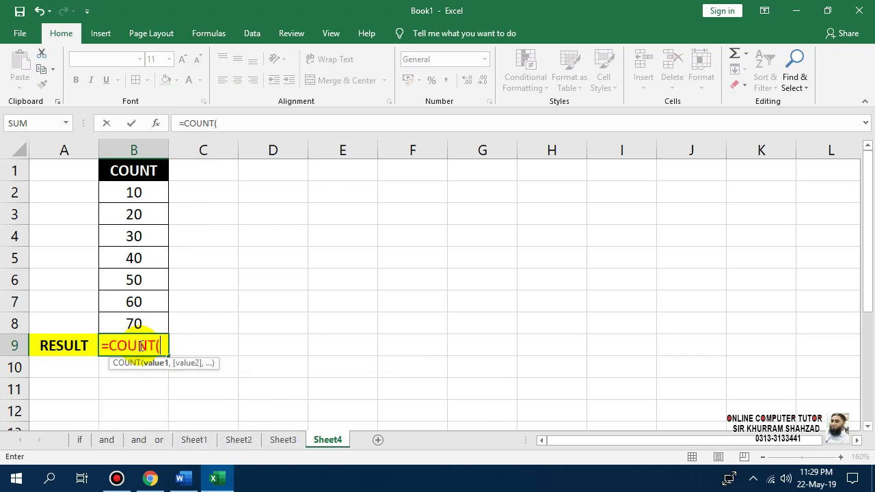
pyautogui.moveTo(153, 192); pyautogui.dragTo(146, 321)
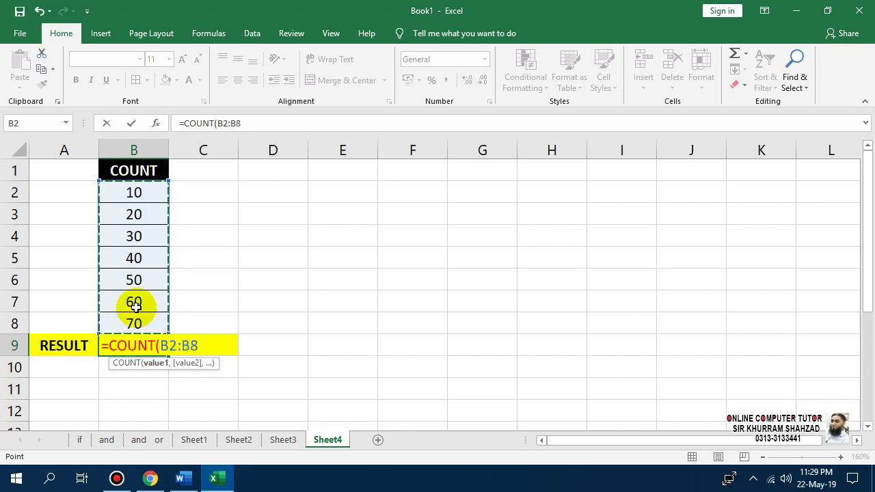
pyautogui.write(')')
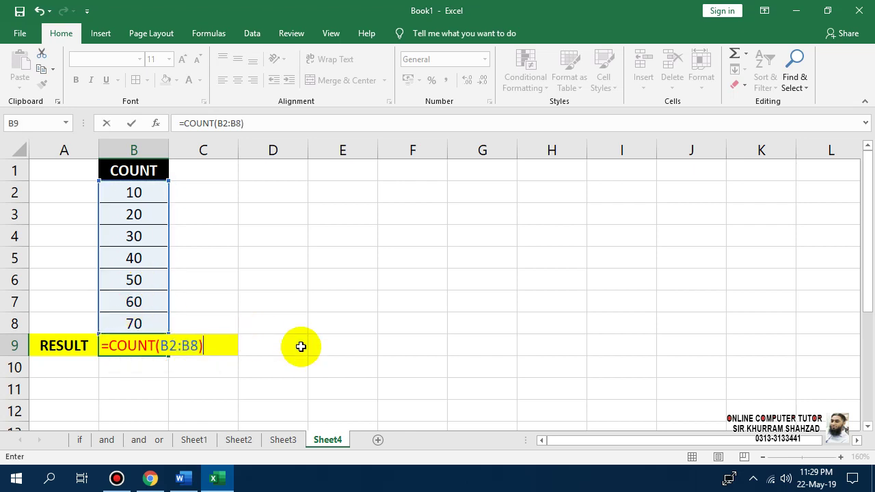
pyautogui.press('Return')
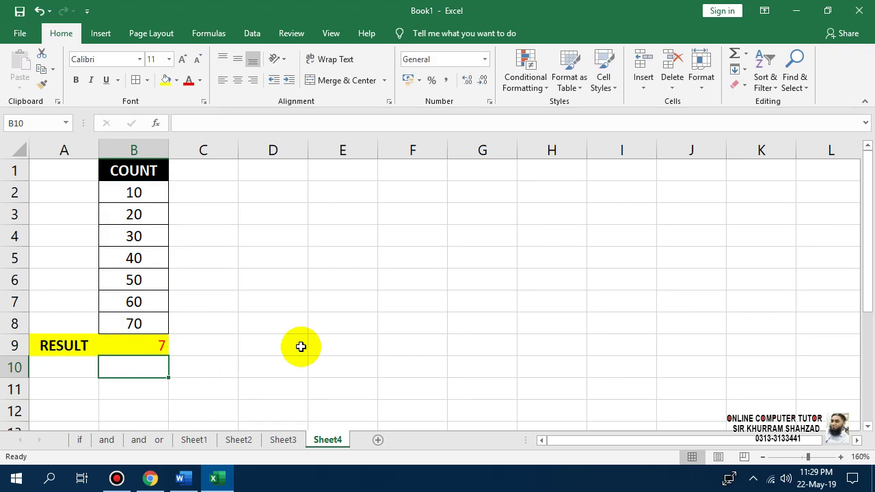
pyautogui.click(136, 346)
pyautogui.click(238, 80)
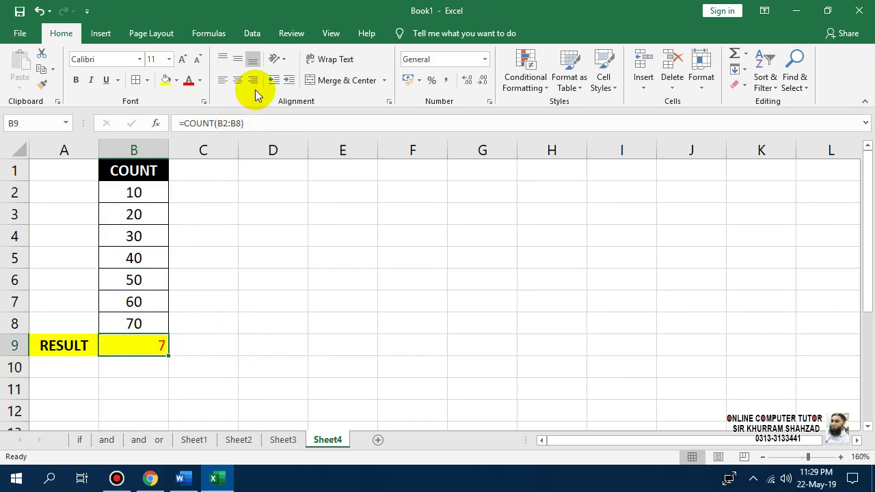
pyautogui.click(238, 60)
pyautogui.click(76, 80)
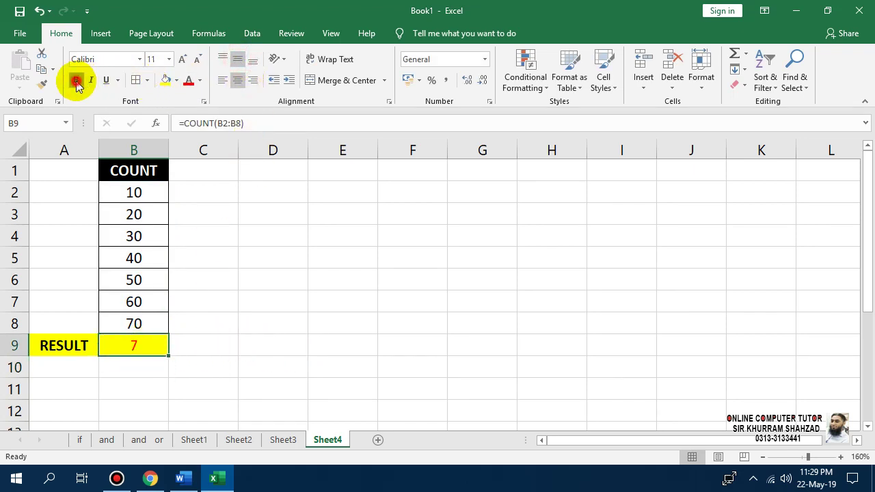
# Step: Go through the seven counted values 10 to 70 in B2:B8
pyautogui.click(140, 192)
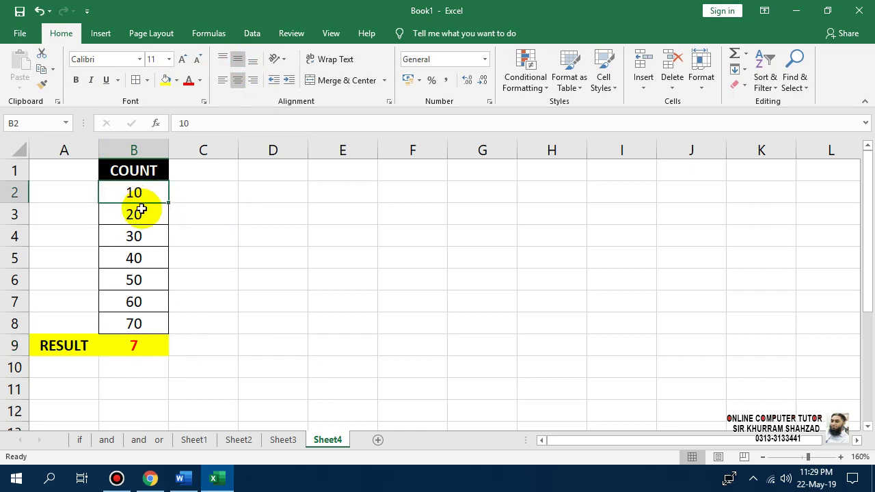
pyautogui.click(140, 213)
pyautogui.click(136, 238)
pyautogui.click(126, 258)
pyautogui.click(117, 281)
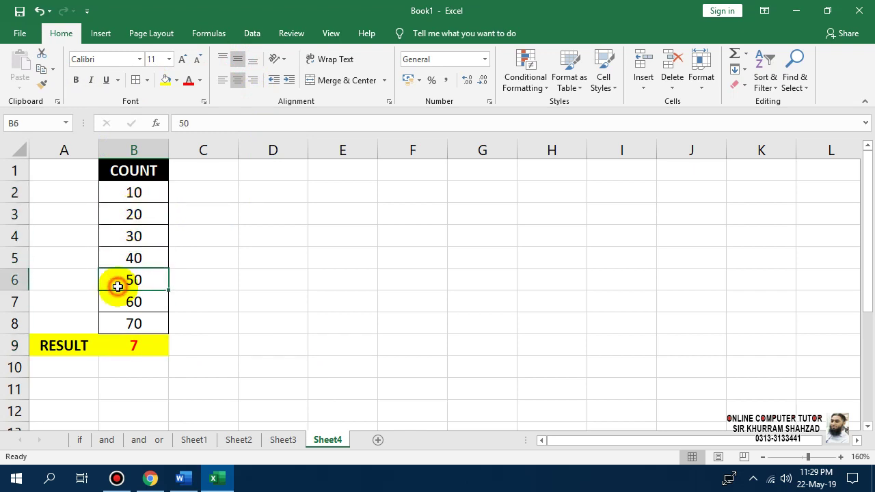
pyautogui.click(117, 303)
pyautogui.click(123, 324)
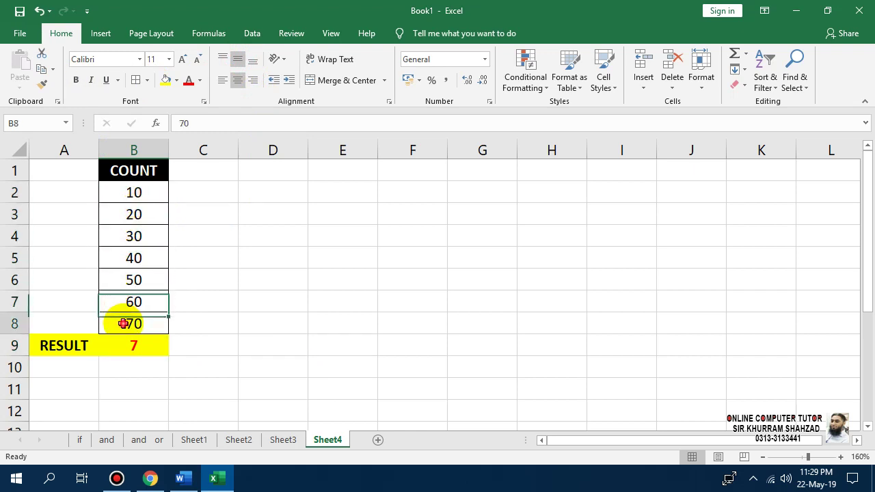
# Step: Border the RESULT row A9:B9, then centre and merge the COUNT heading across A1:B1
pyautogui.click(157, 346)
pyautogui.moveTo(57, 346); pyautogui.dragTo(112, 346)
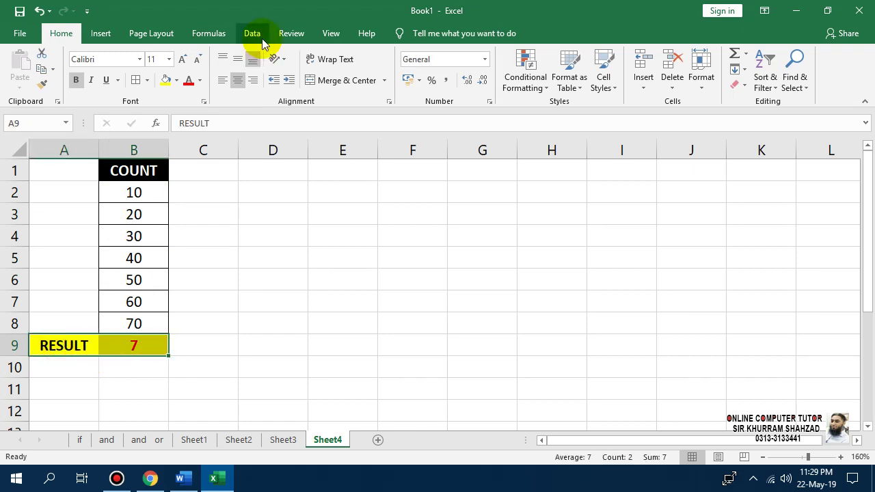
pyautogui.click(136, 80)
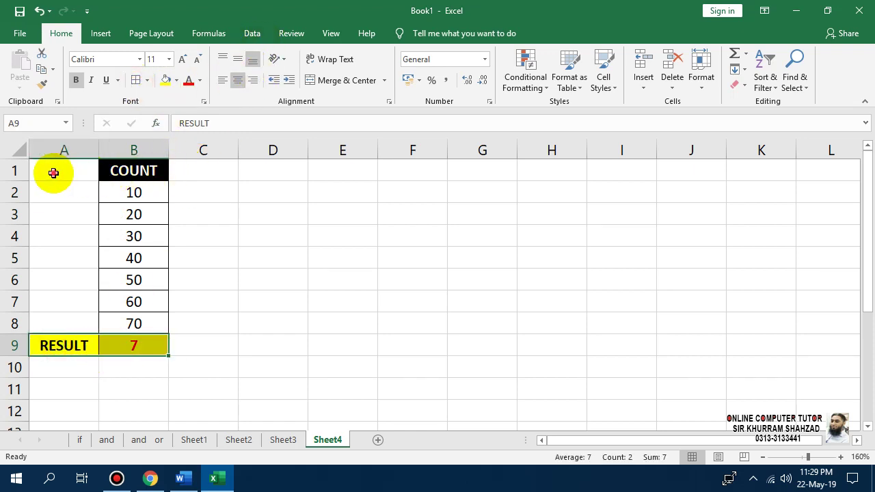
pyautogui.click(55, 172)
pyautogui.click(234, 81)
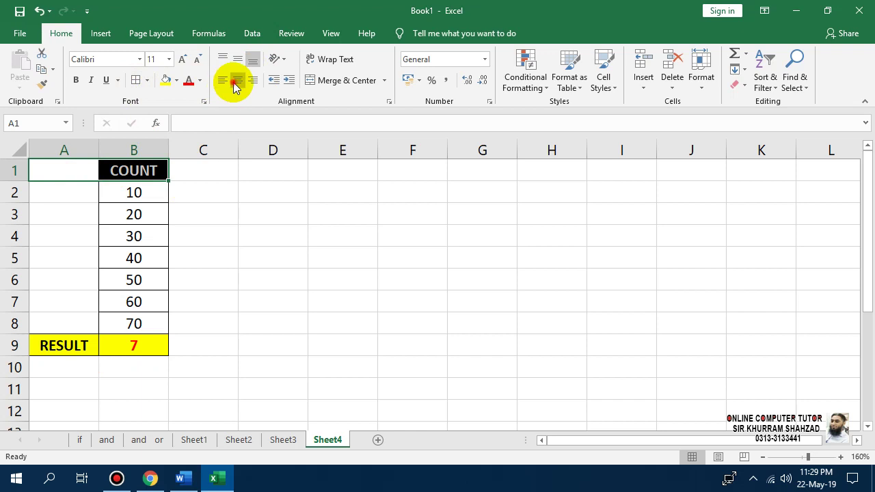
pyautogui.click(239, 61)
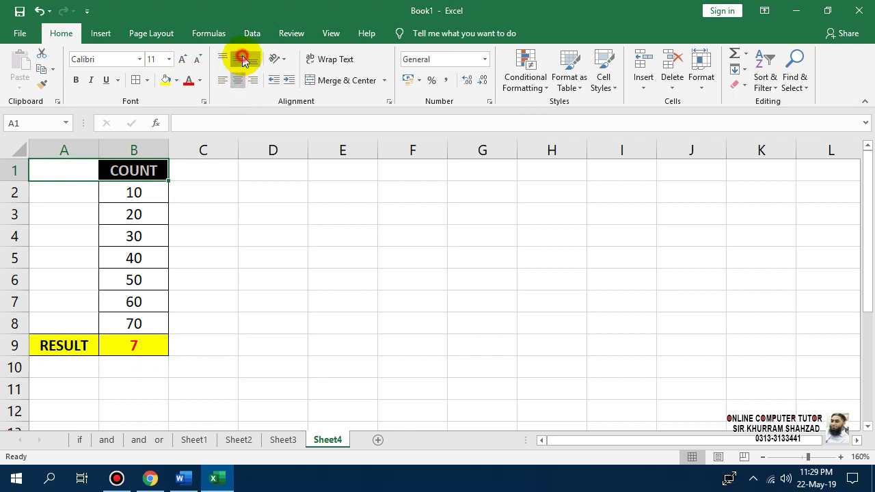
pyautogui.click(314, 80)
# Step: Merge row pairs A2:B2, A3:B3 and A4:B4, undoing a Format Painter attempt
pyautogui.moveTo(140, 193); pyautogui.dragTo(65, 192)
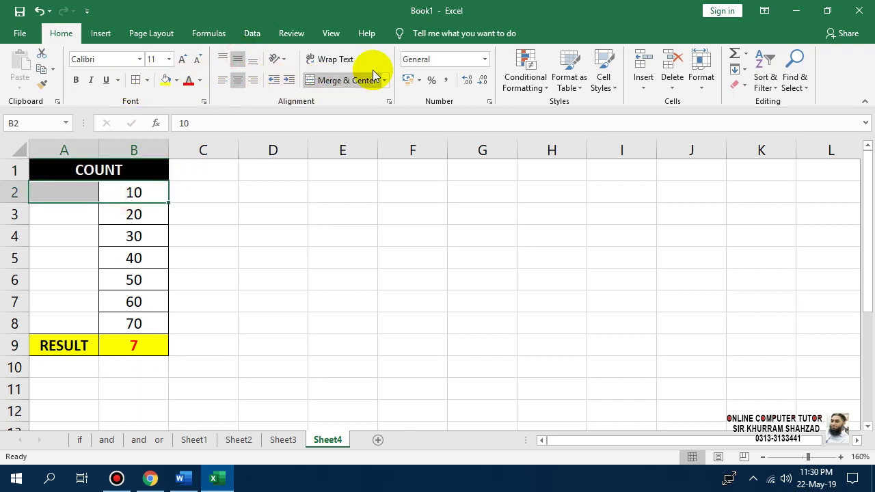
pyautogui.click(345, 80)
pyautogui.click(42, 83)
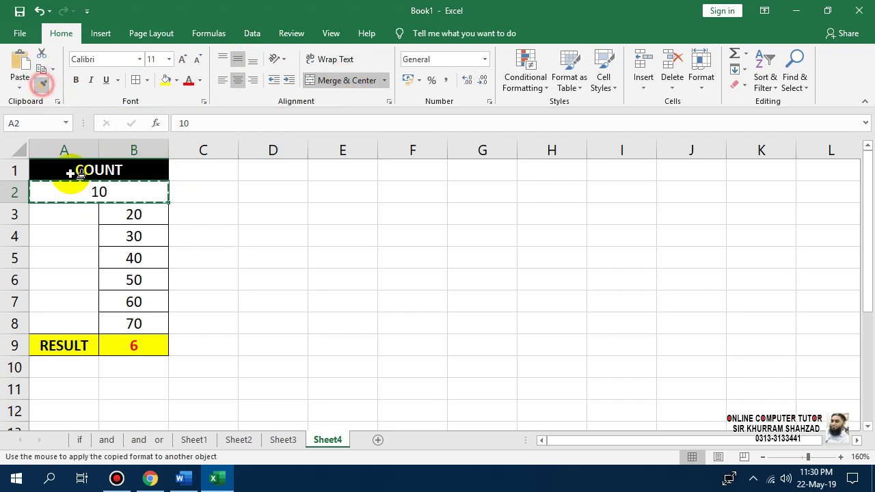
pyautogui.click(64, 212)
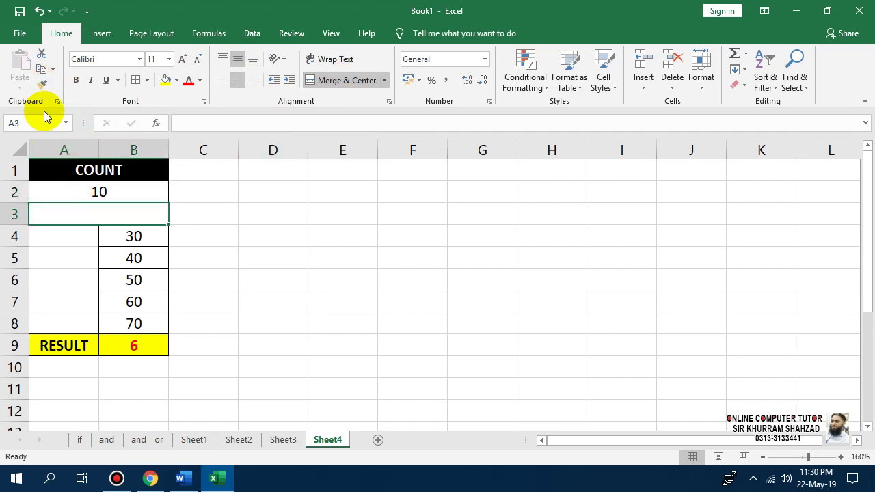
pyautogui.hotkey('ctrl', 'z')
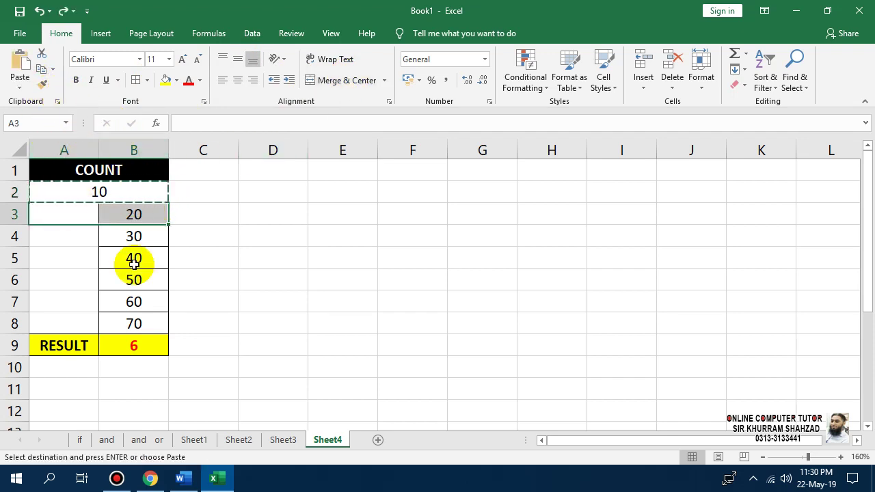
pyautogui.moveTo(133, 215); pyautogui.dragTo(66, 212)
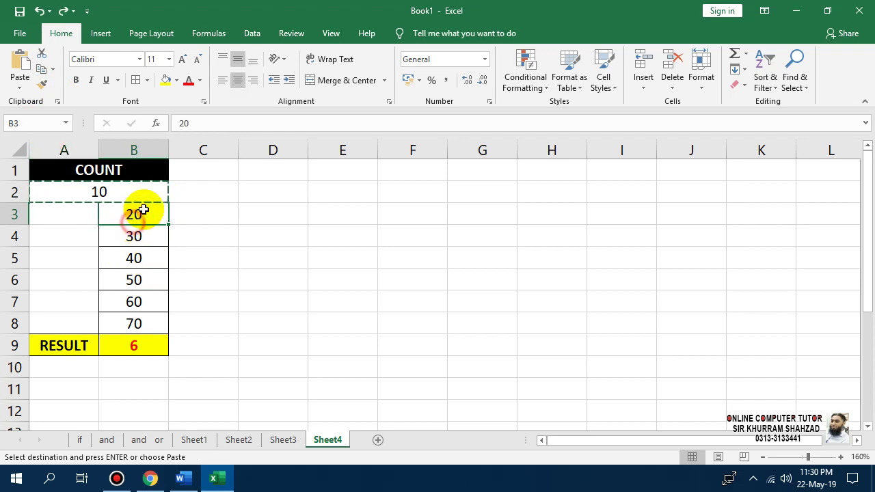
pyautogui.click(321, 81)
pyautogui.moveTo(143, 233); pyautogui.dragTo(69, 231)
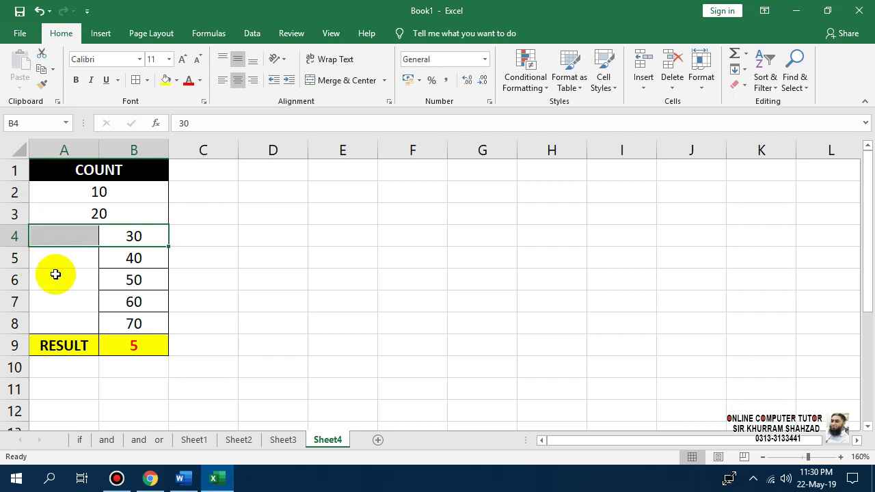
pyautogui.click(321, 79)
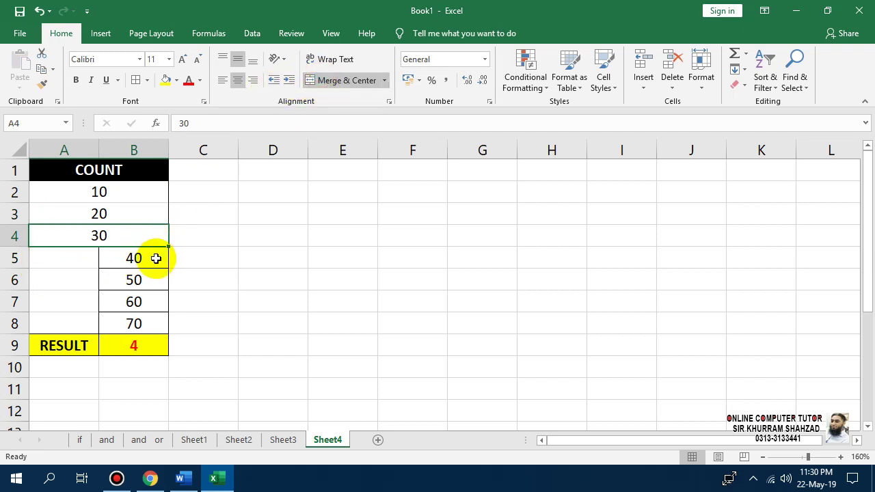
# Step: Merge row pairs A5:B5 through A7:B7 (values 40, 50, 60) and select A8:B8
pyautogui.moveTo(137, 257)
pyautogui.mouseDown()
pyautogui.moveTo(72, 257)
pyautogui.moveTo(121, 277)
pyautogui.mouseUp()
pyautogui.click(358, 77)
pyautogui.click(357, 77)
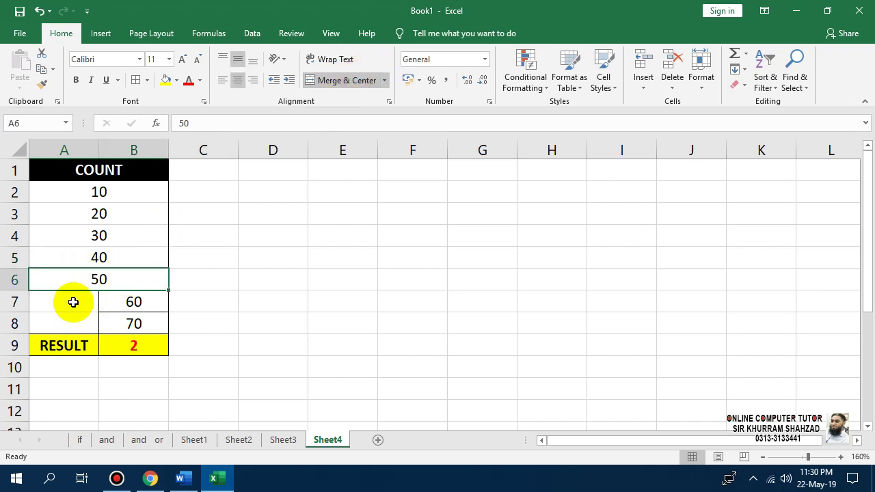
pyautogui.moveTo(73, 303); pyautogui.dragTo(133, 301)
pyautogui.click(342, 80)
pyautogui.moveTo(53, 319); pyautogui.dragTo(132, 320)
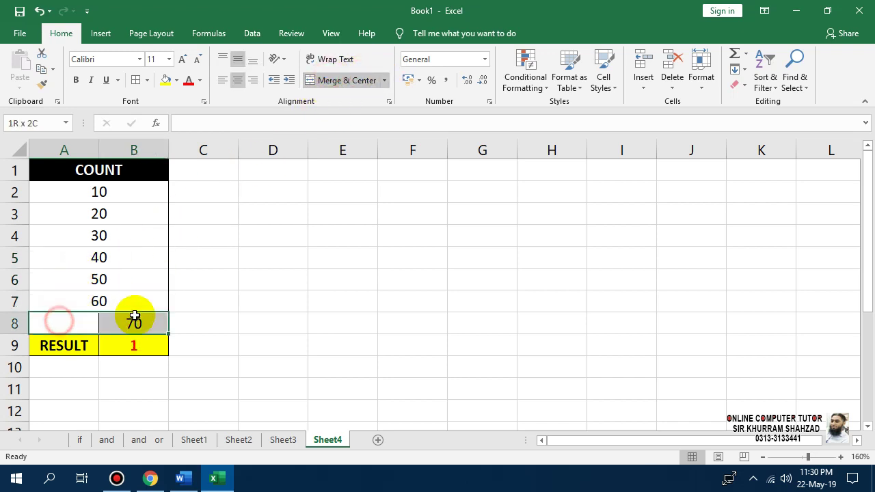
# Step: Merge A8:B8 and check the merged A2:B8 values against the B9 count
pyautogui.click(321, 81)
pyautogui.click(150, 342)
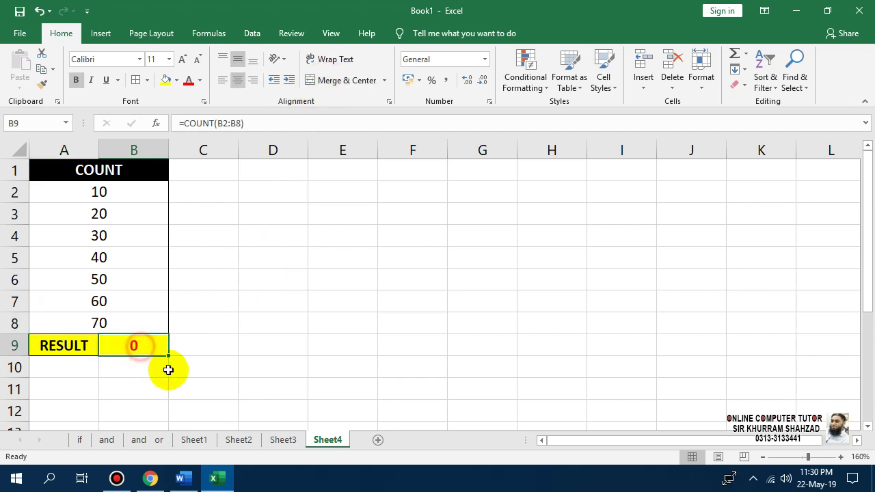
pyautogui.press('F2')
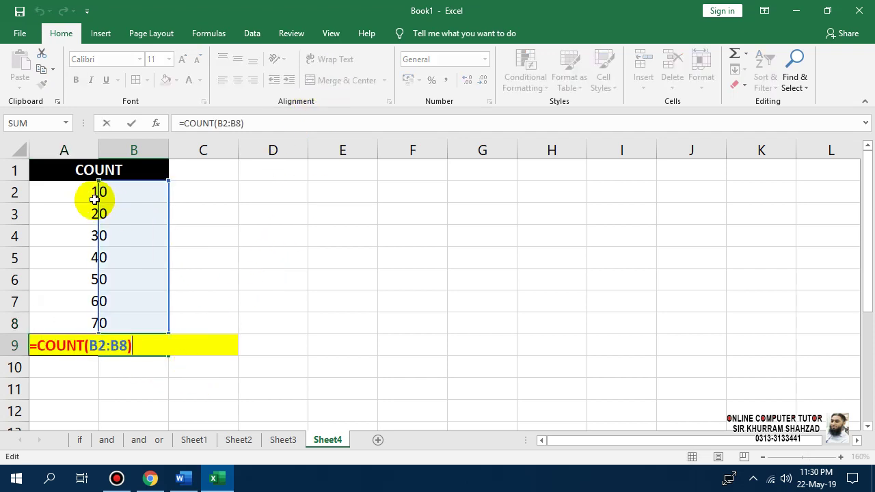
pyautogui.moveTo(94, 189); pyautogui.dragTo(87, 331)
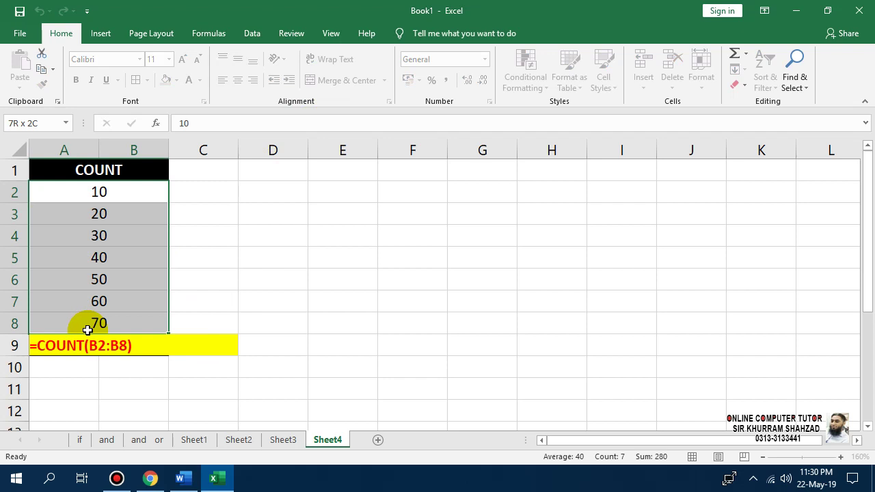
pyautogui.click(153, 344)
# Step: Change the B9 formula to =COUNT(A2:B8) so the result is 7 again
pyautogui.doubleClick(137, 347)
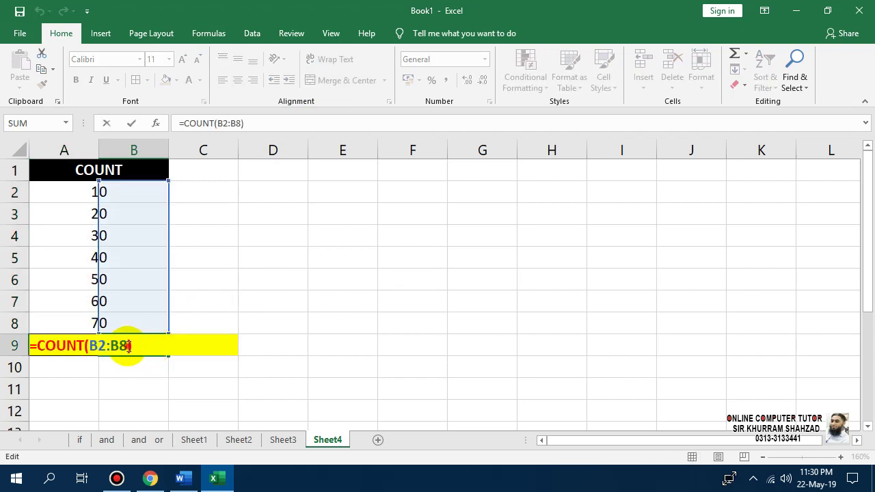
pyautogui.moveTo(128, 347); pyautogui.dragTo(89, 347)
pyautogui.press('BackSpace')
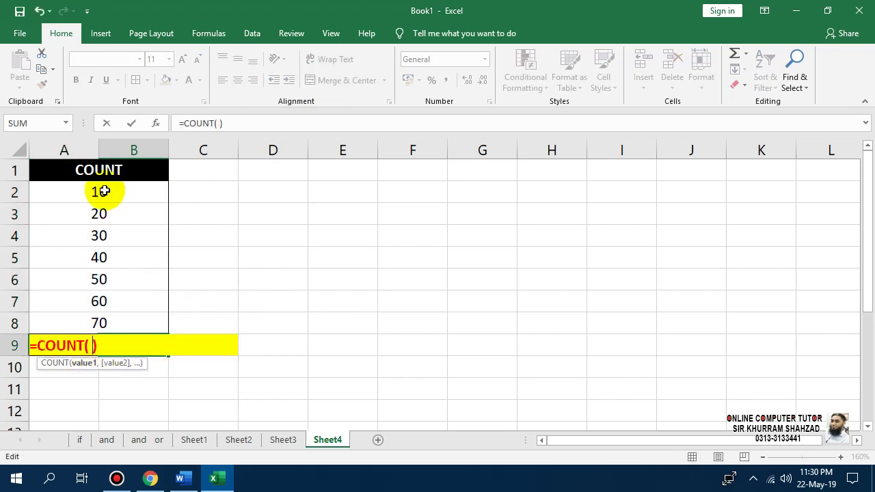
pyautogui.moveTo(103, 192); pyautogui.dragTo(89, 333)
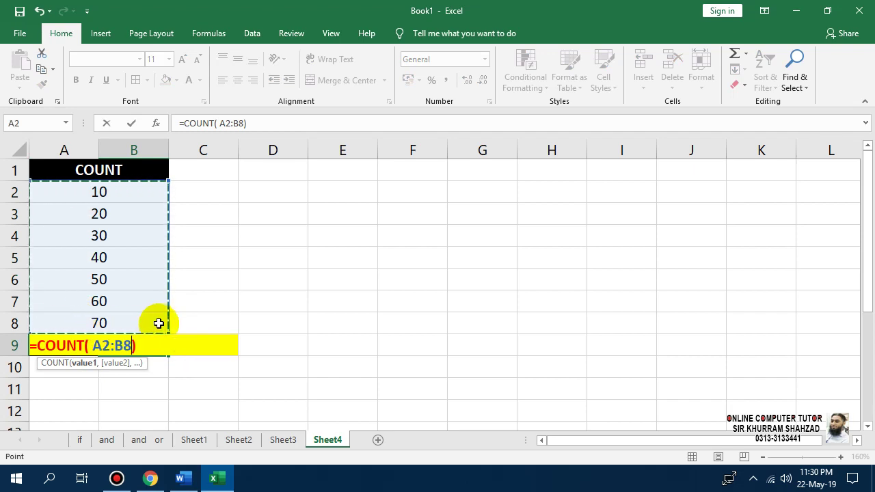
pyautogui.press('Return')
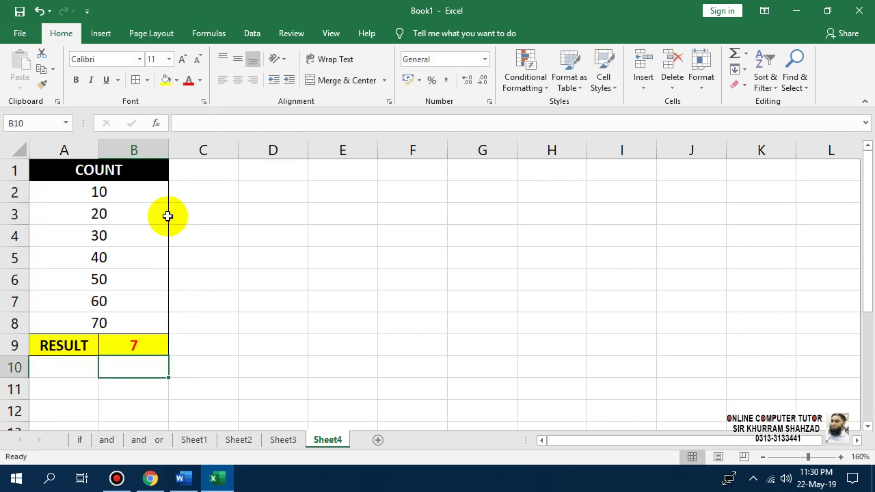
pyautogui.moveTo(129, 170); pyautogui.dragTo(127, 323)
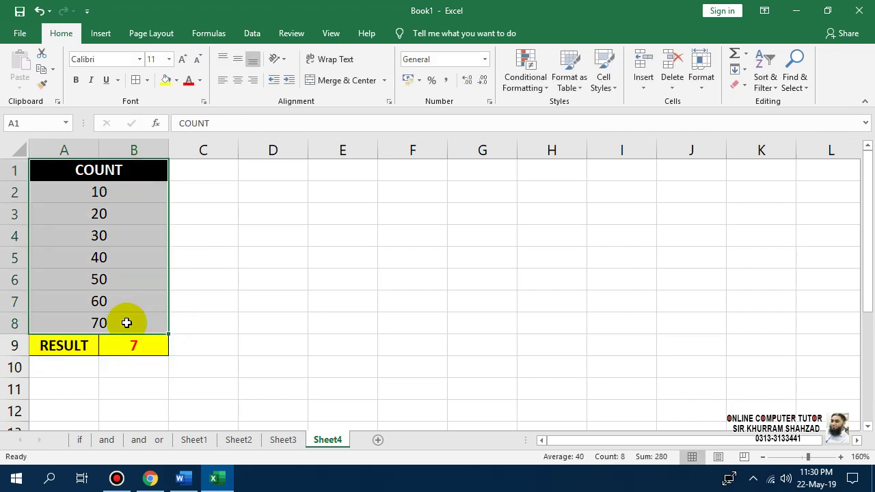
# Step: Border the COUNT table, copy A1:B9 to D1 and narrow column C
pyautogui.click(136, 80)
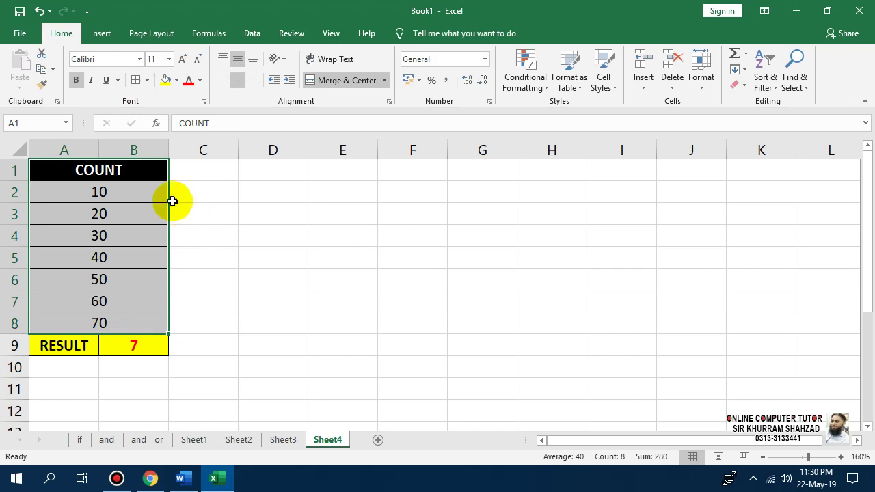
pyautogui.moveTo(125, 173); pyautogui.dragTo(99, 348)
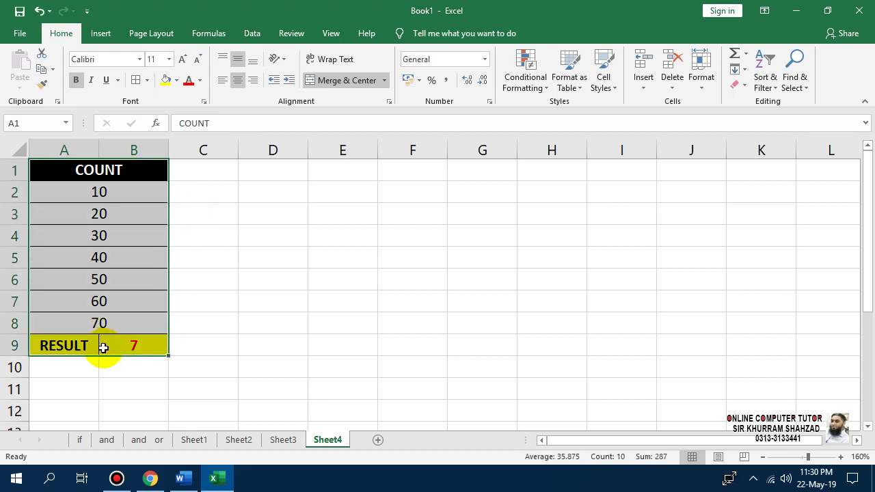
pyautogui.hotkey('ctrl', 'c')
pyautogui.click(262, 168)
pyautogui.hotkey('ctrl', 'v')
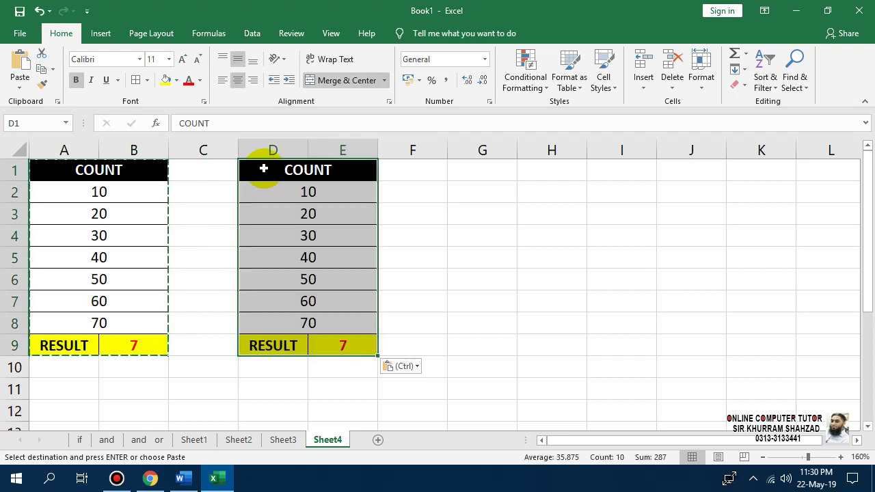
pyautogui.press('Escape')
pyautogui.moveTo(237, 150); pyautogui.dragTo(184, 150)
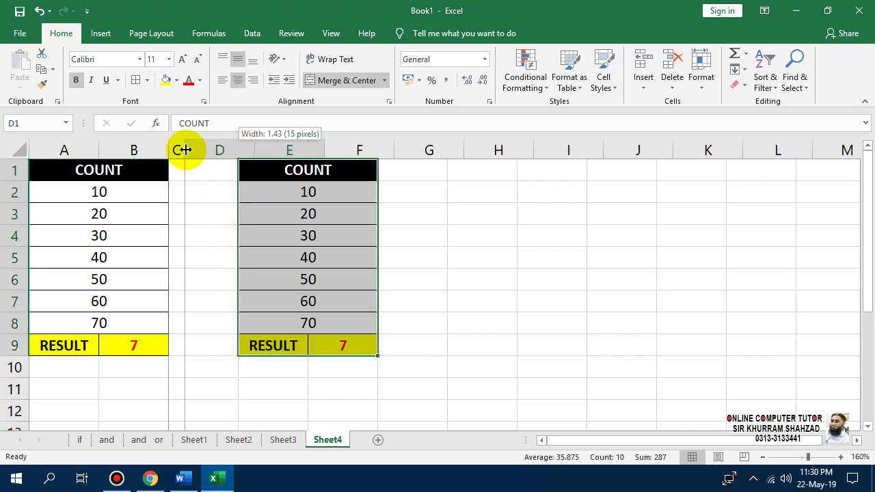
# Step: Retitle the copied header COUNTIF and move to its result cell E9
pyautogui.doubleClick(289, 170)
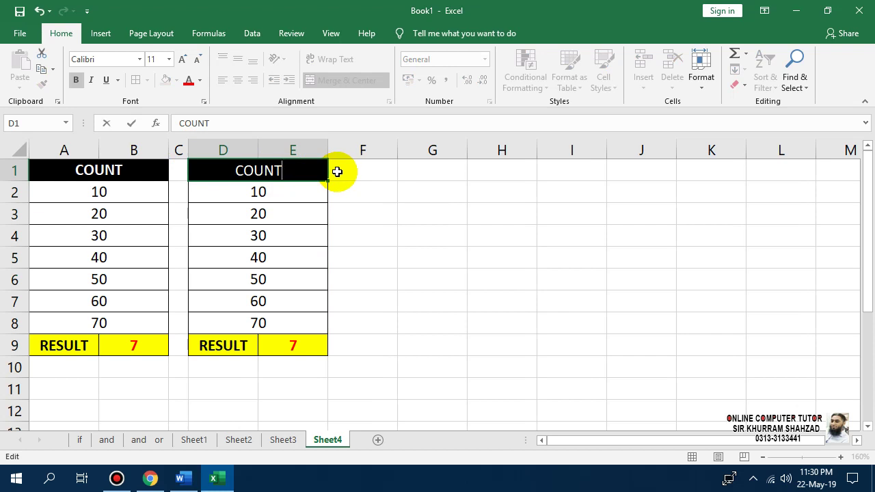
pyautogui.write('IF')
pyautogui.press('Return')
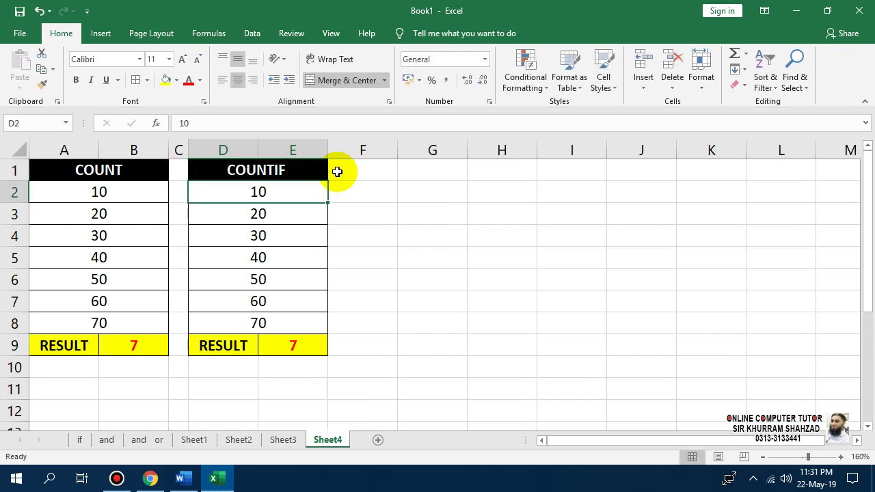
pyautogui.press('Down')
pyautogui.press('Down')
pyautogui.press('Down')
pyautogui.press('Down')
pyautogui.press('Down')
pyautogui.press('Down')
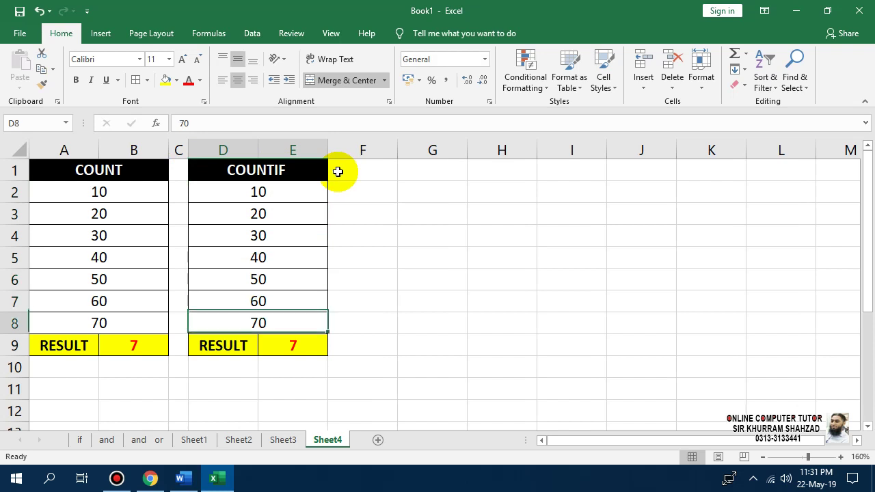
pyautogui.press('Down')
pyautogui.press('Right')
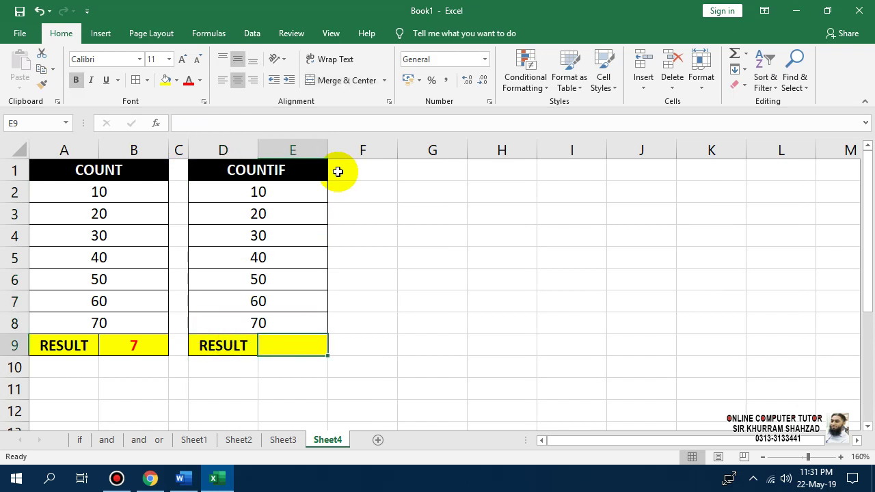
# Step: Enter =COUNTIF(D2:E8,">40") in E9 and confirm it counts 50, 60 and 70 (3)
pyautogui.write('=')
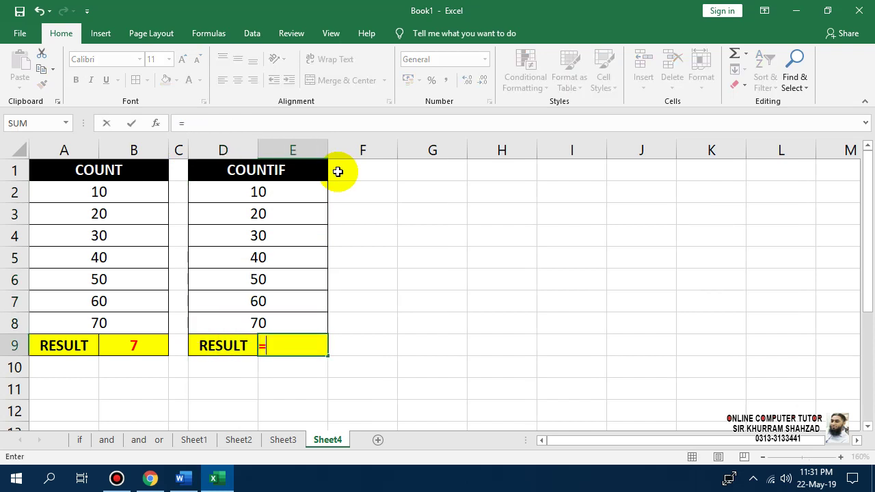
pyautogui.write('COUNTIF')
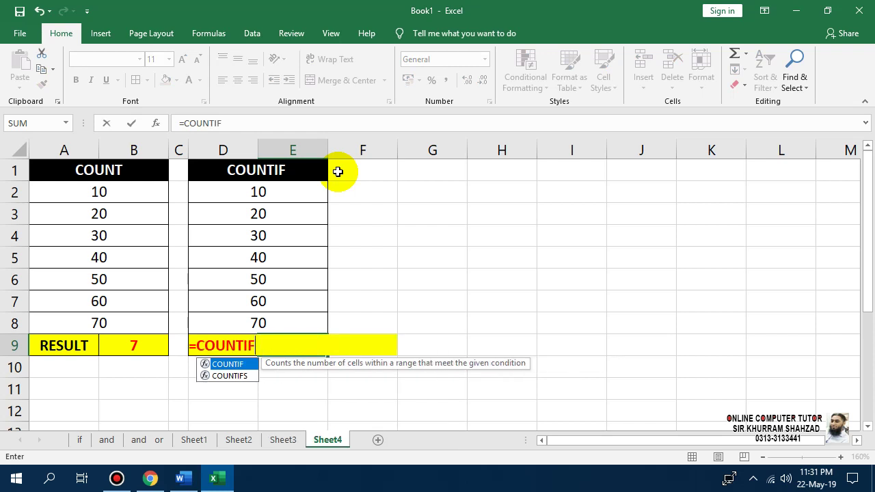
pyautogui.write('(')
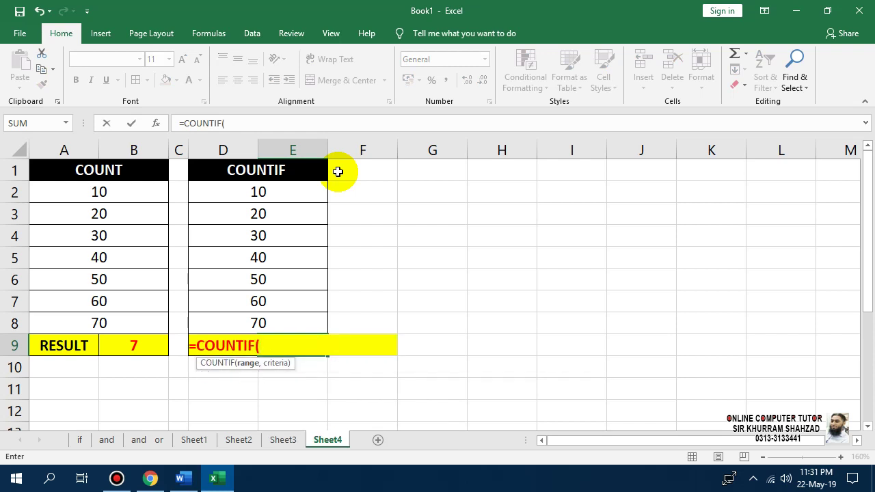
pyautogui.moveTo(294, 194); pyautogui.dragTo(279, 316)
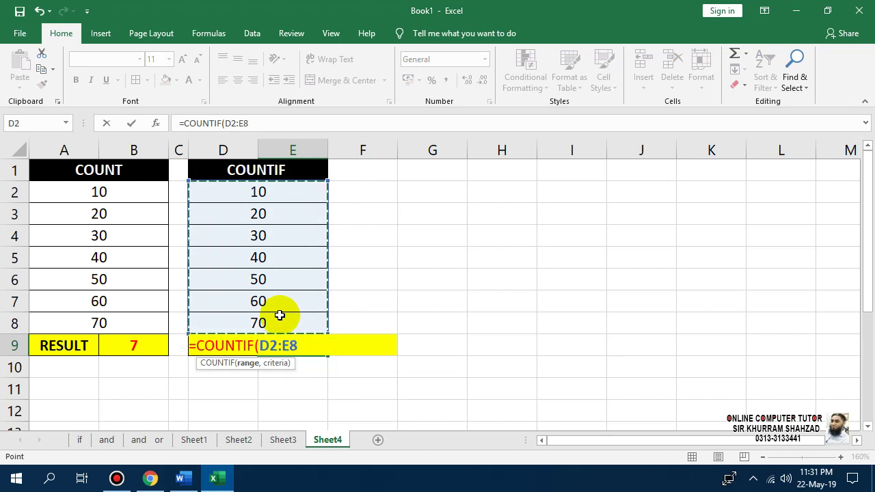
pyautogui.write(',">40')
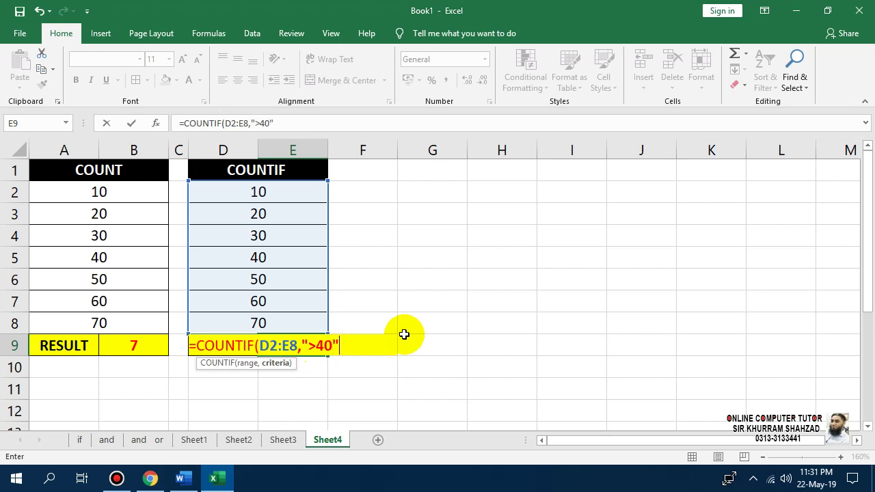
pyautogui.write(')')
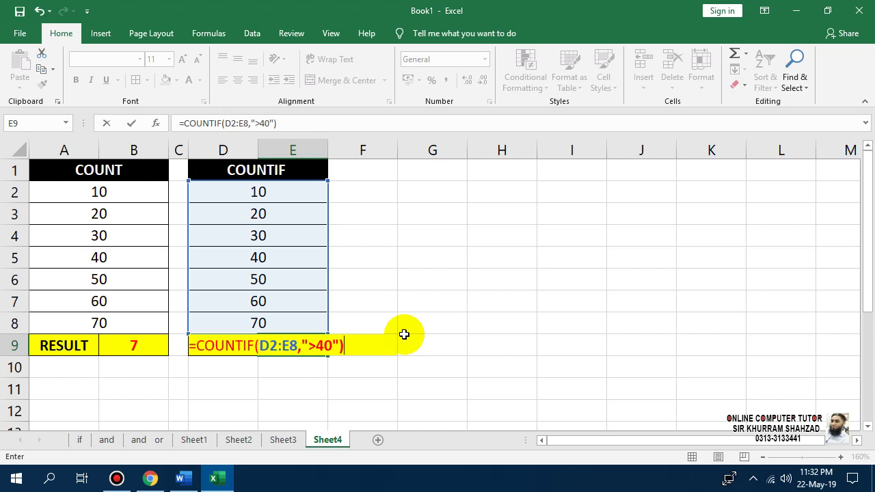
pyautogui.press('Return')
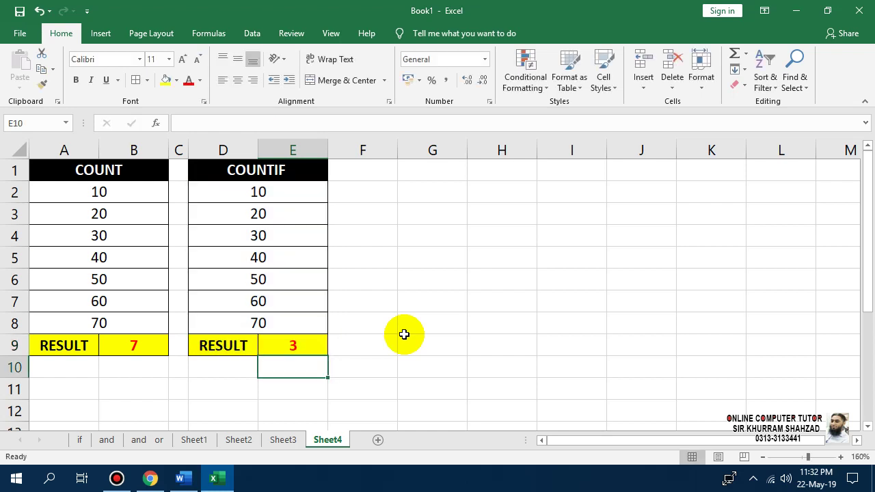
pyautogui.click(318, 344)
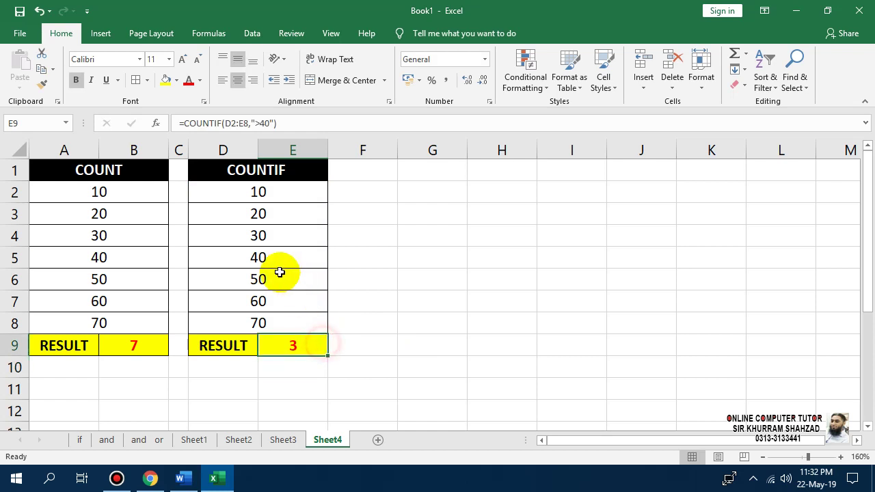
pyautogui.click(280, 273)
pyautogui.click(287, 298)
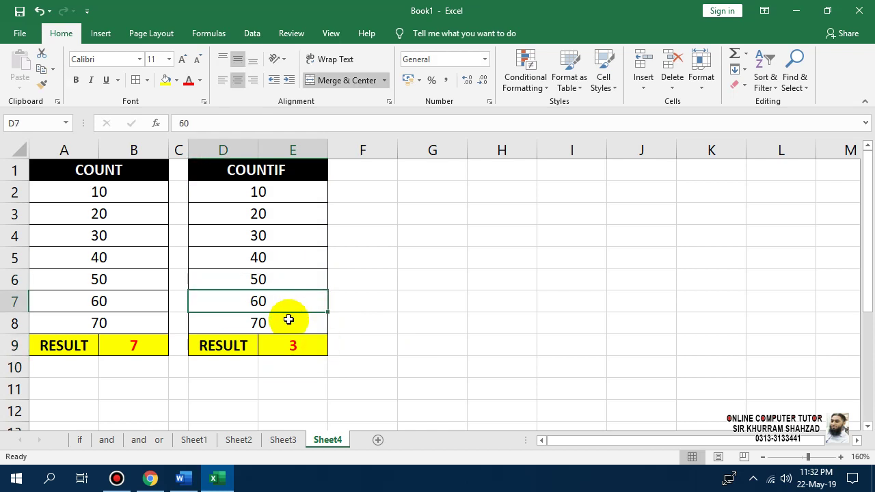
pyautogui.click(288, 319)
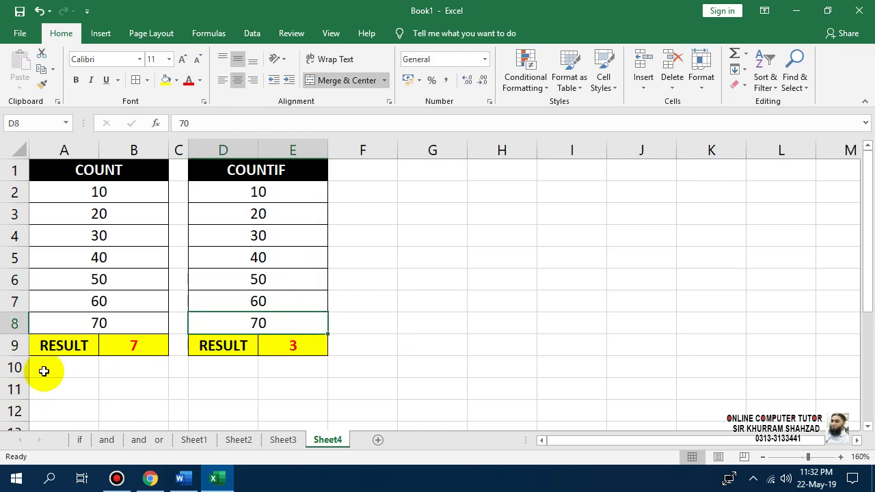
# Step: Merge A10:B10 and open the B9 COUNT formula for editing
pyautogui.moveTo(45, 369); pyautogui.dragTo(113, 367)
pyautogui.click(328, 80)
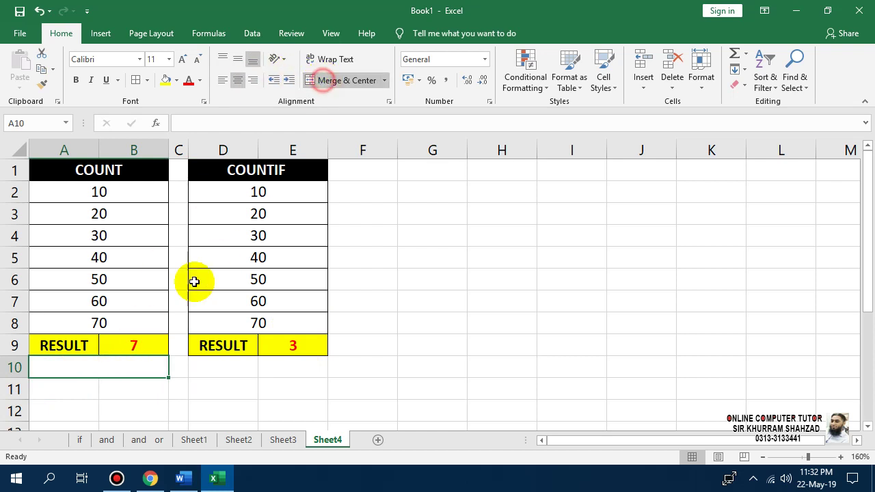
pyautogui.doubleClick(132, 345)
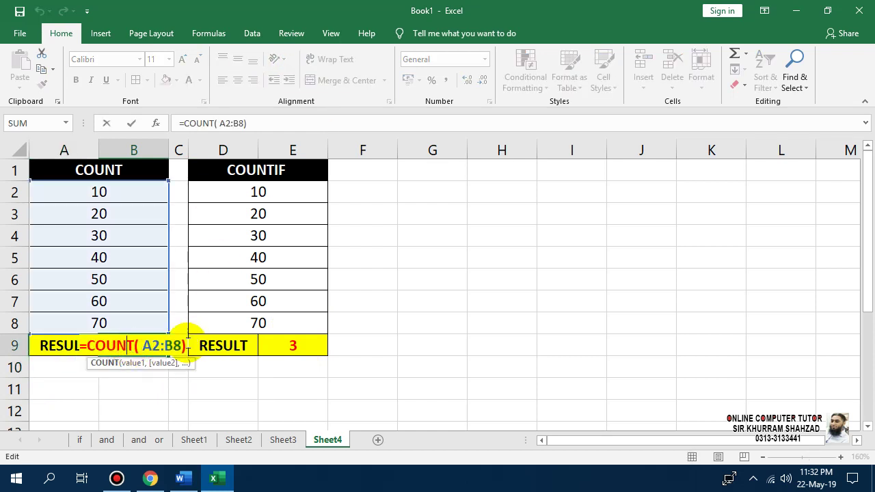
# Step: Enter the COUNT formula as the text label =COUNT( A2:B8) in A10
pyautogui.moveTo(186, 345); pyautogui.dragTo(74, 345)
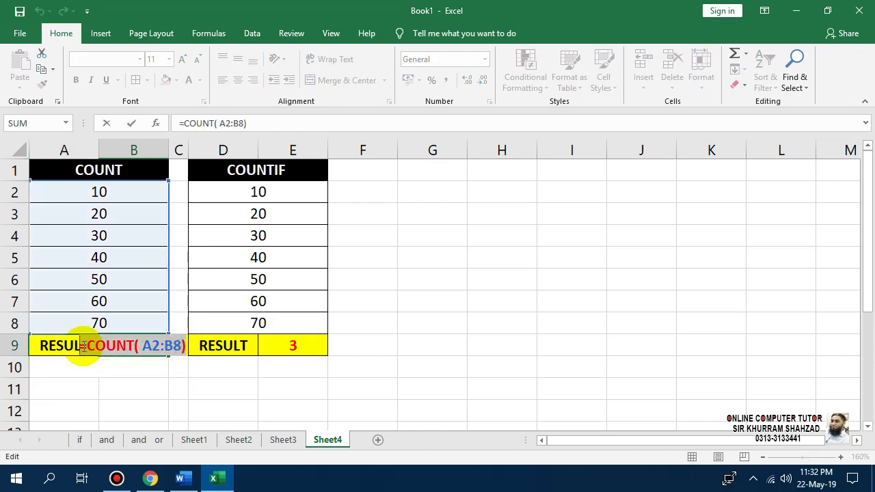
pyautogui.press('Return')
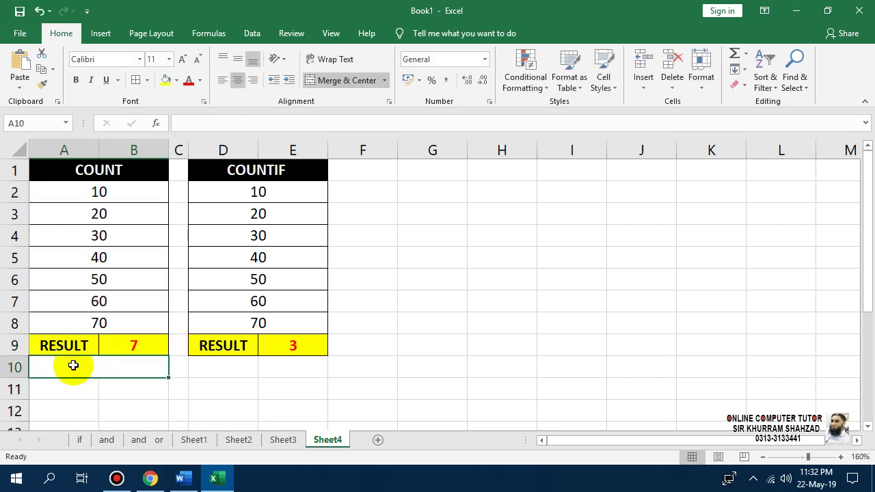
pyautogui.write("'")
pyautogui.hotkey('ctrl', 'v')
pyautogui.press('Return')
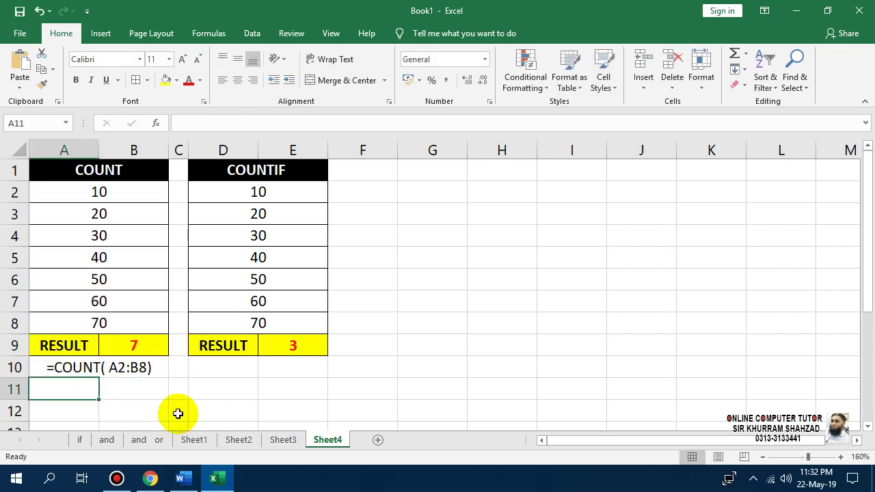
# Step: Place the COUNTIF formula =COUNTIF(D2:E8,">40") as a text label in D10
pyautogui.click(140, 370)
pyautogui.hotkey('ctrl', 'c')
pyautogui.click(218, 368)
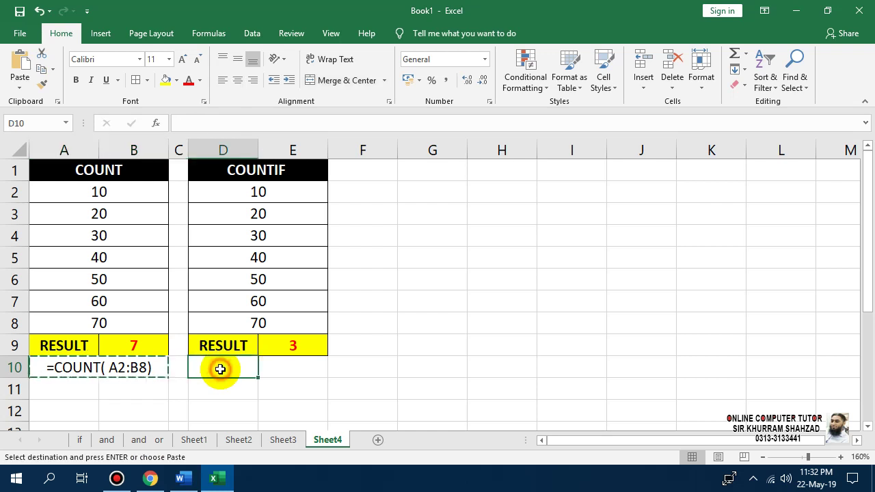
pyautogui.hotkey('ctrl', 'v')
pyautogui.click(287, 346)
pyautogui.doubleClick(333, 345)
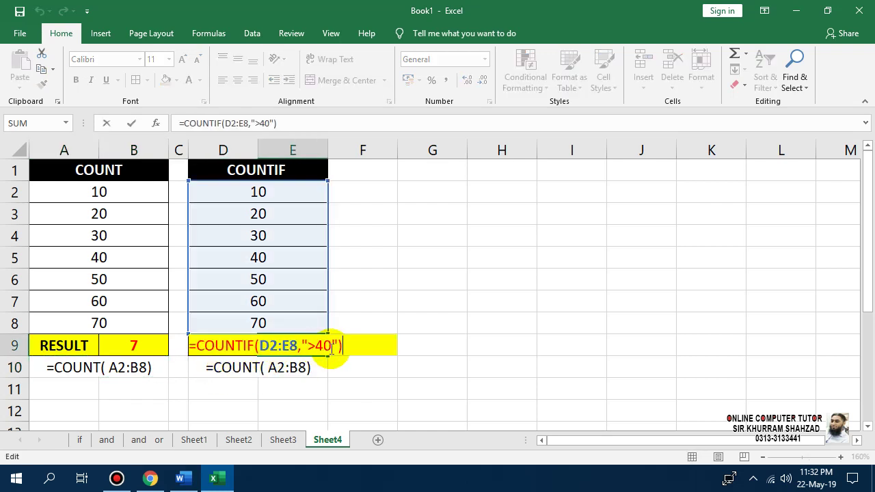
pyautogui.moveTo(260, 345); pyautogui.dragTo(191, 345)
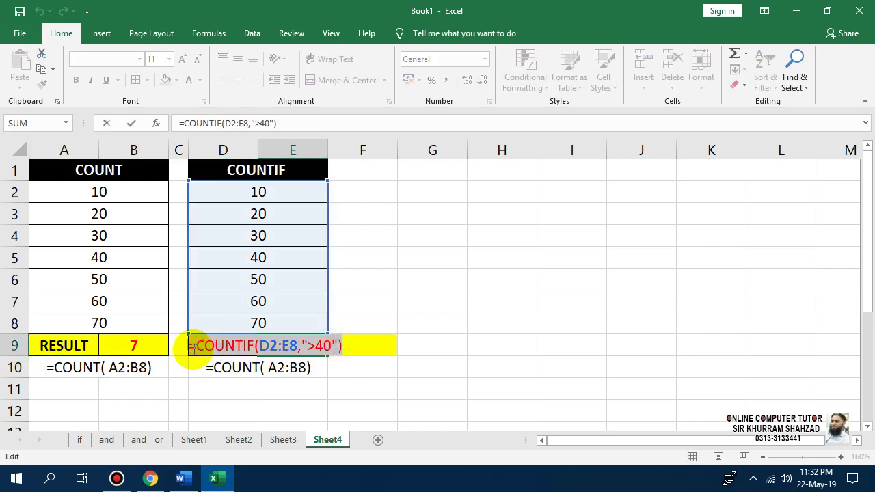
pyautogui.click(251, 366)
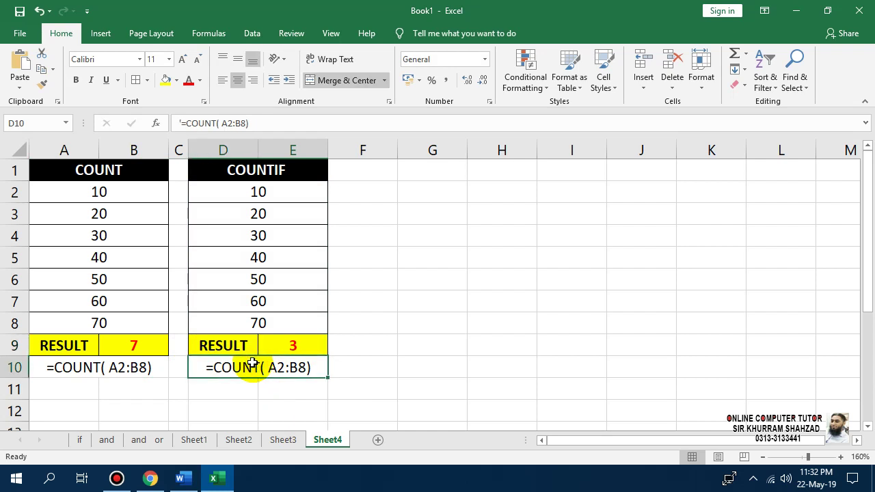
pyautogui.write("'")
pyautogui.hotkey('ctrl', 'v')
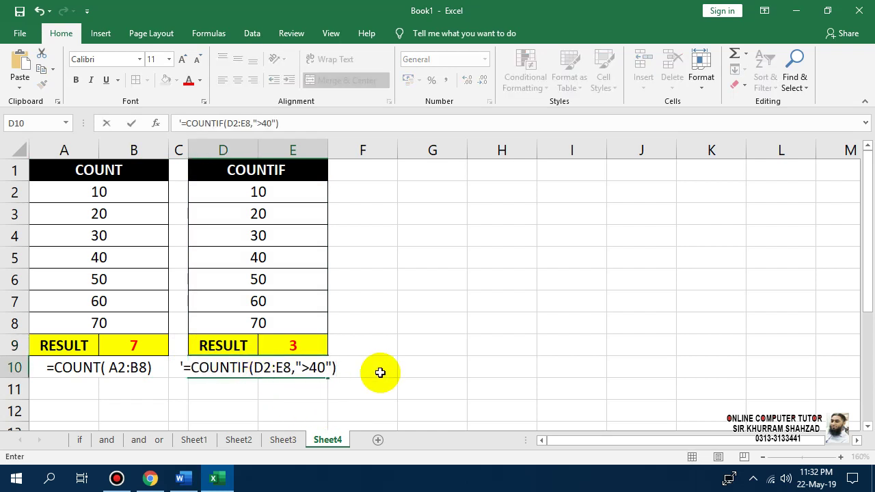
pyautogui.press('Return')
# Step: Make the D10 formula text bold at font size 9
pyautogui.click(274, 369)
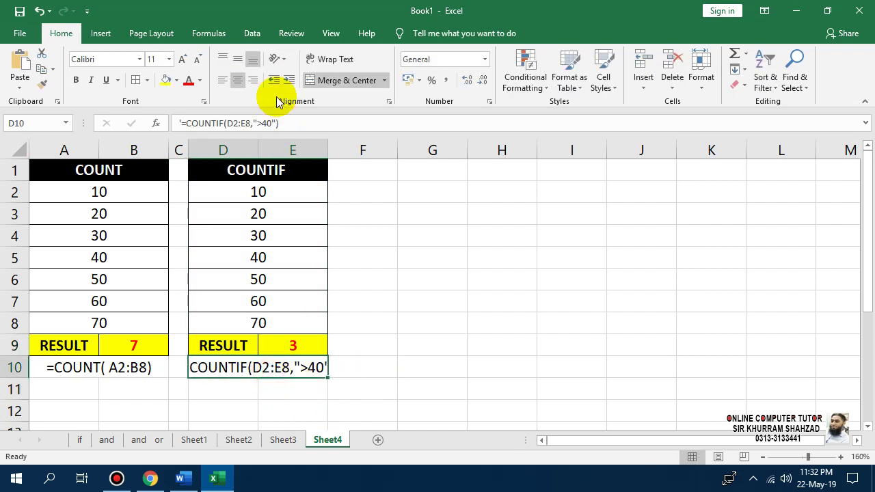
pyautogui.click(197, 62)
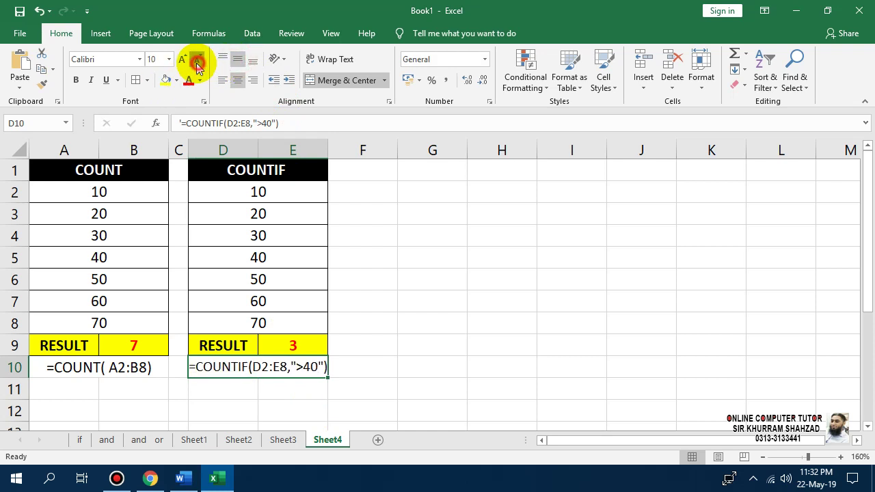
pyautogui.click(197, 60)
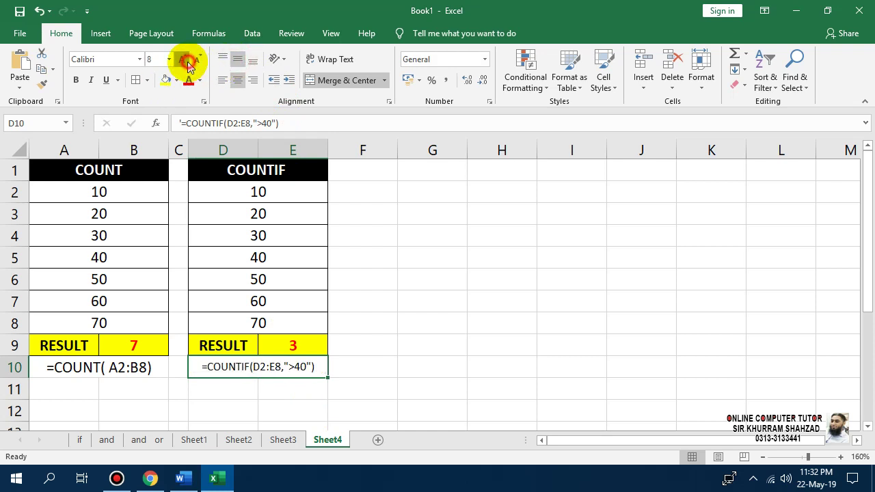
pyautogui.click(77, 82)
pyautogui.click(371, 366)
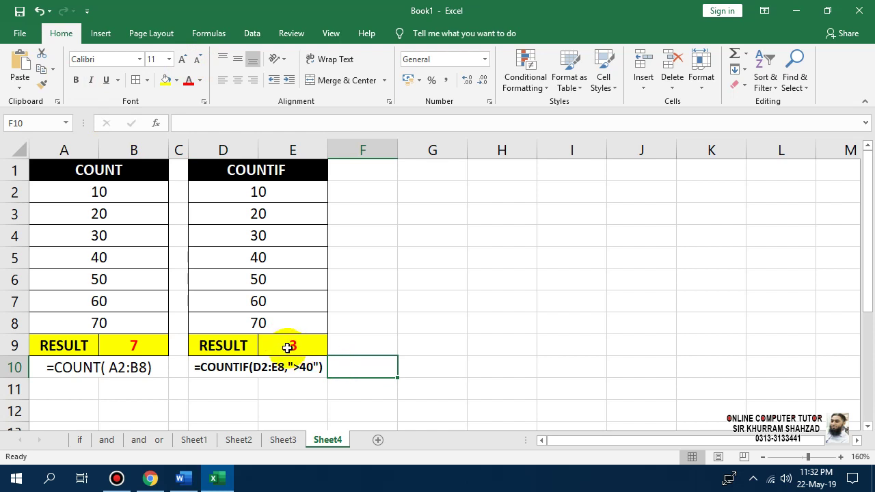
# Step: Copy the COUNTIF table D1:E10 to G1, narrow column F, and retitle it COUNTIFS
pyautogui.moveTo(301, 170); pyautogui.dragTo(280, 368)
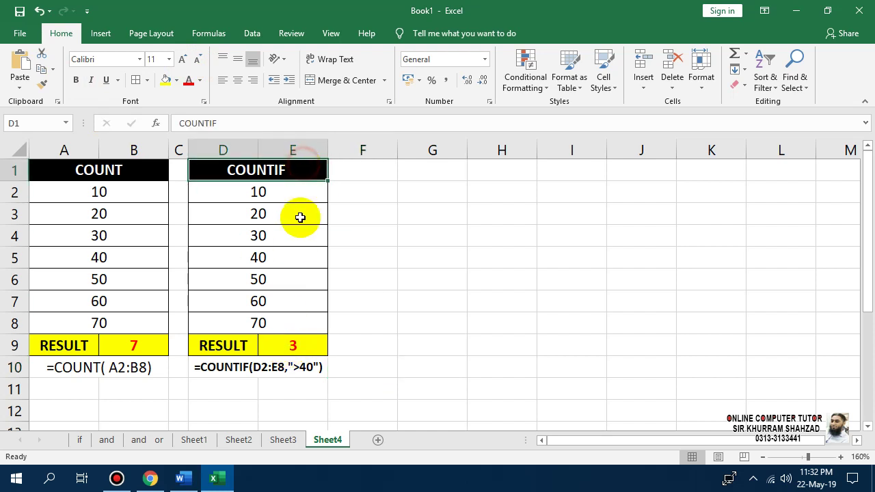
pyautogui.hotkey('ctrl', 'c')
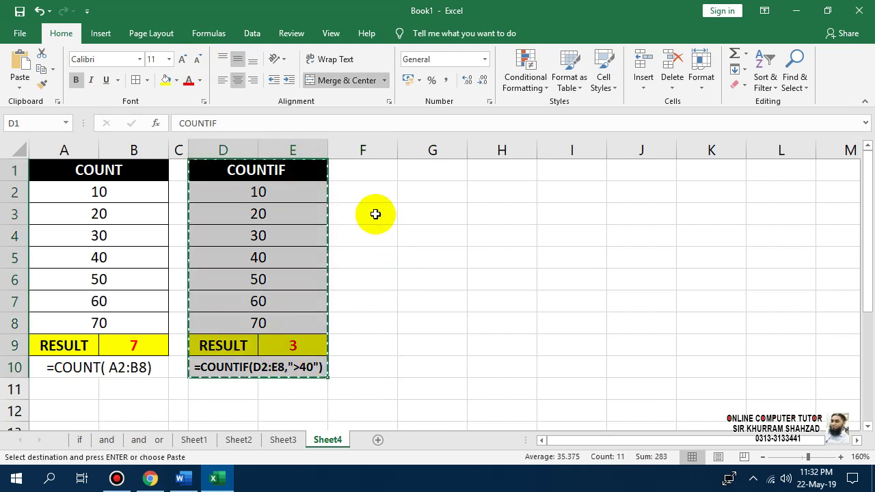
pyautogui.click(424, 173)
pyautogui.hotkey('ctrl', 'v')
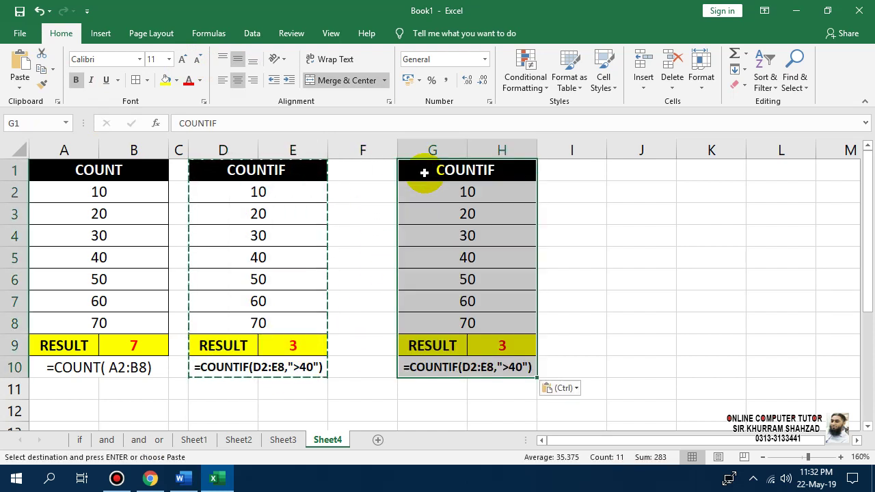
pyautogui.press('Escape')
pyautogui.moveTo(397, 150); pyautogui.dragTo(346, 150)
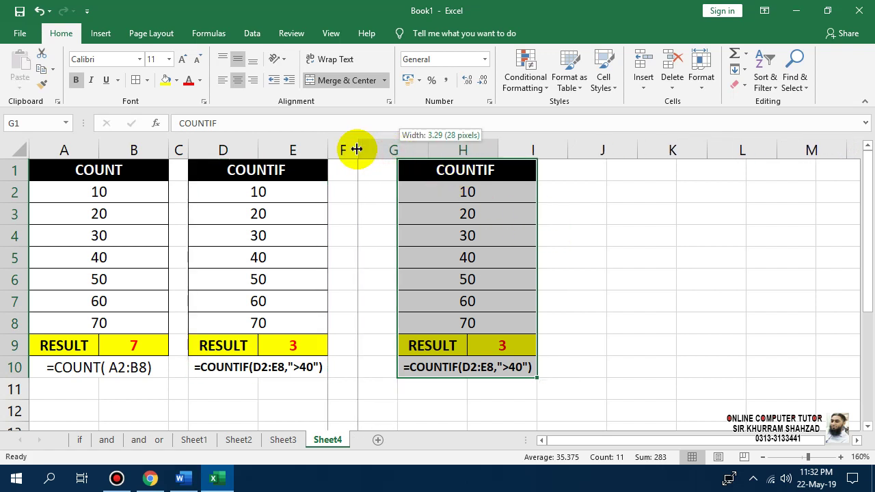
pyautogui.doubleClick(445, 171)
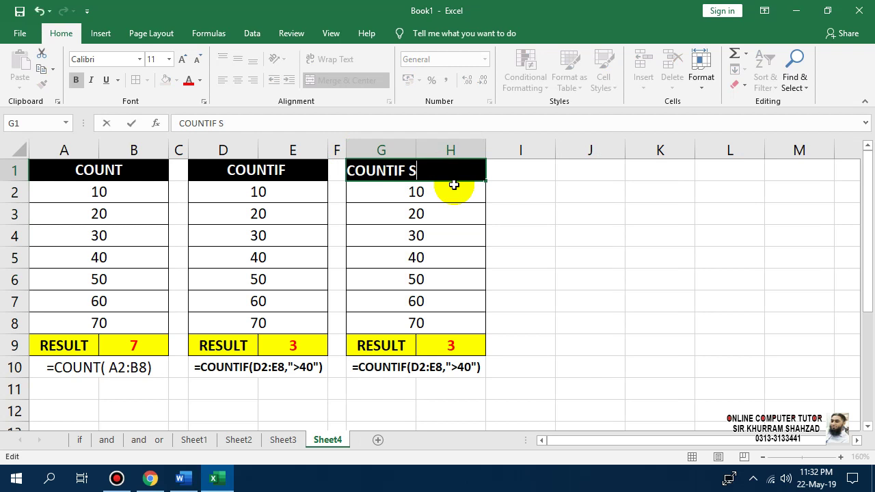
pyautogui.press('Return')
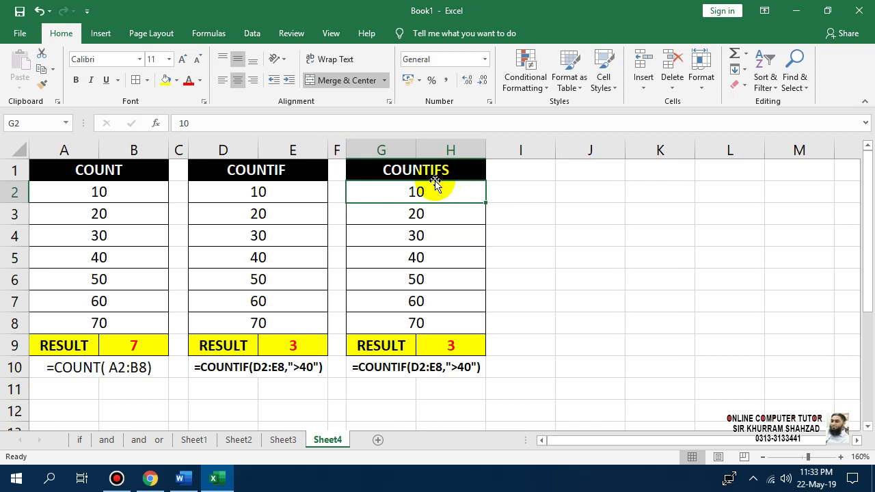
# Step: Unmerge row 2 of the new table and paint that unmerged format onto rows 3–8
pyautogui.click(335, 80)
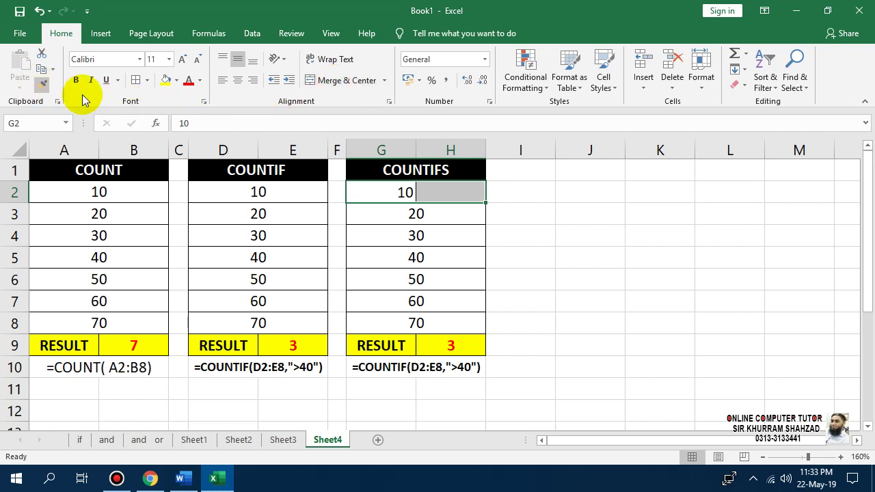
pyautogui.click(43, 84)
pyautogui.moveTo(369, 211); pyautogui.dragTo(376, 317)
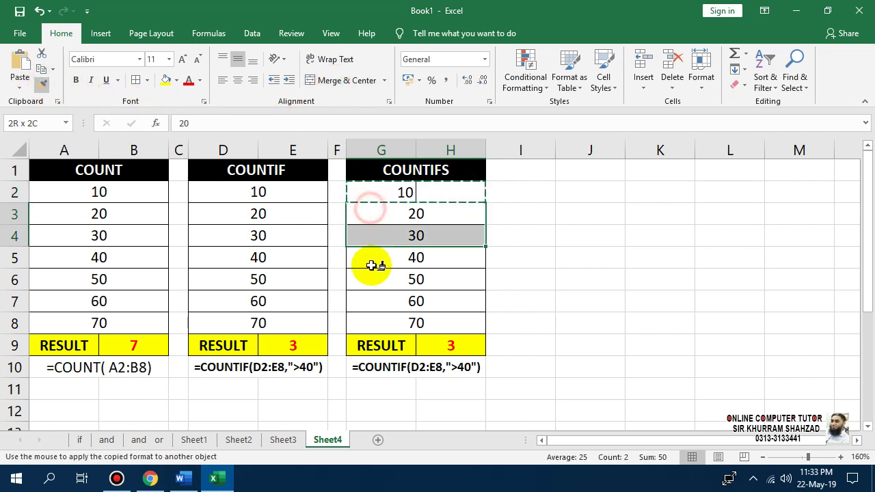
pyautogui.click(445, 277)
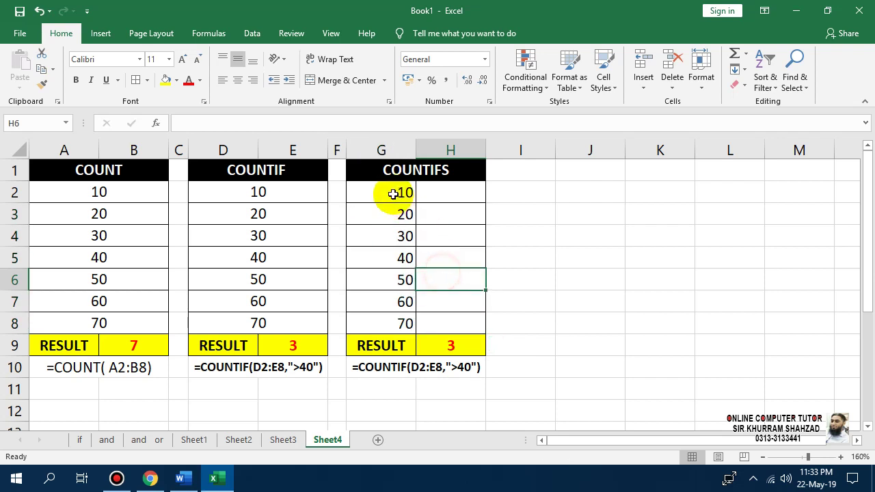
# Step: Copy the values 10–70 from column G into H2:H8
pyautogui.moveTo(390, 192); pyautogui.dragTo(382, 331)
pyautogui.hotkey('ctrl', 'c')
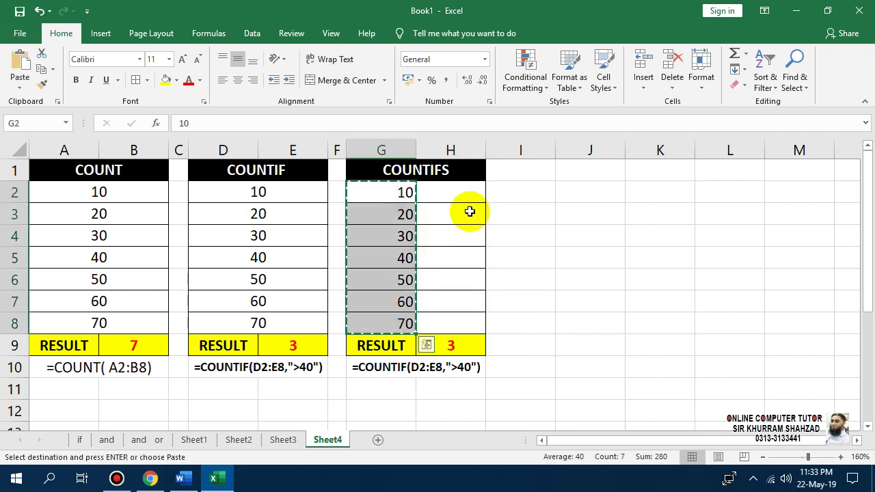
pyautogui.click(465, 186)
pyautogui.hotkey('ctrl', 'v')
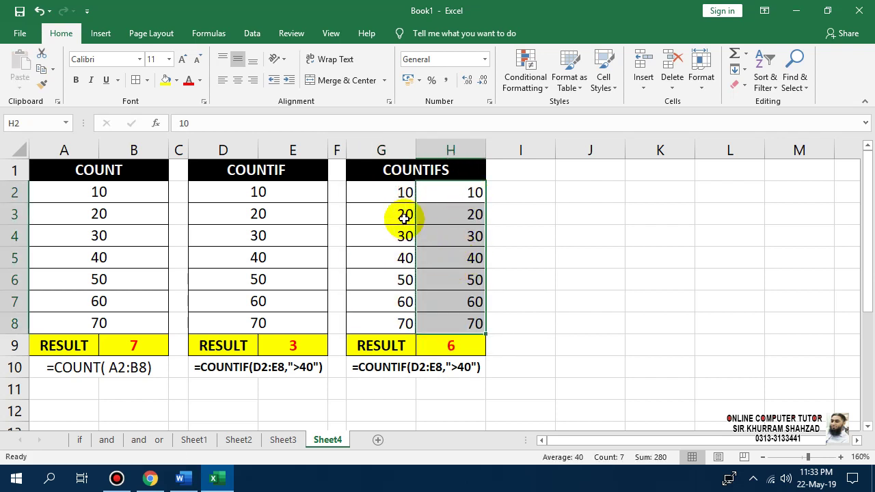
pyautogui.click(402, 195)
# Step: Clear the old result in H9, the formula text in G10, and the numbers in G2:G8
pyautogui.click(464, 339)
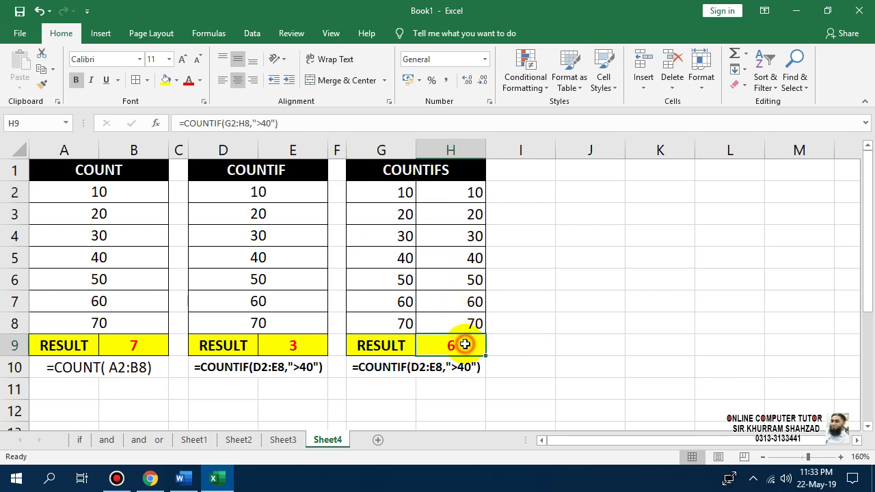
pyautogui.press('Delete')
pyautogui.click(404, 369)
pyautogui.press('Delete')
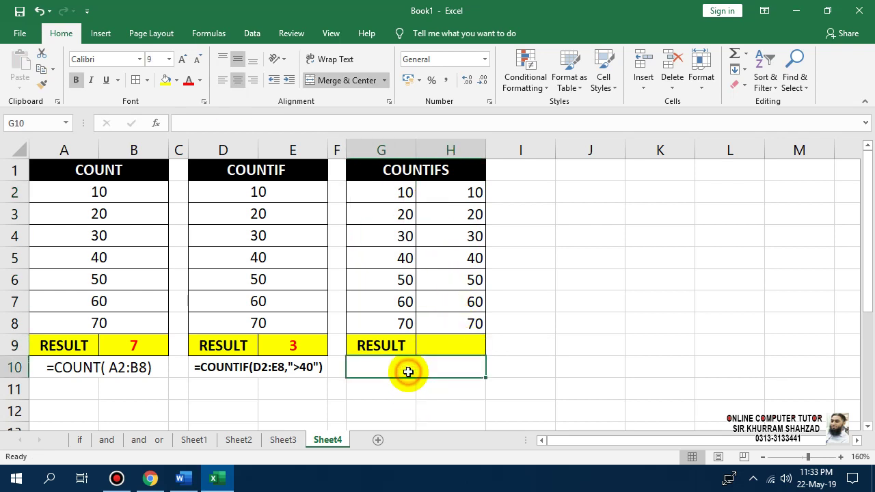
pyautogui.moveTo(404, 194); pyautogui.dragTo(398, 319)
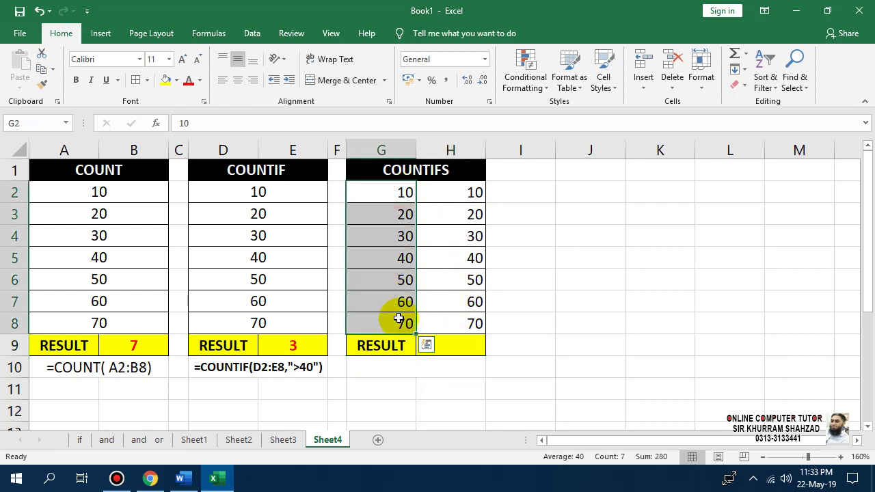
pyautogui.press('Delete')
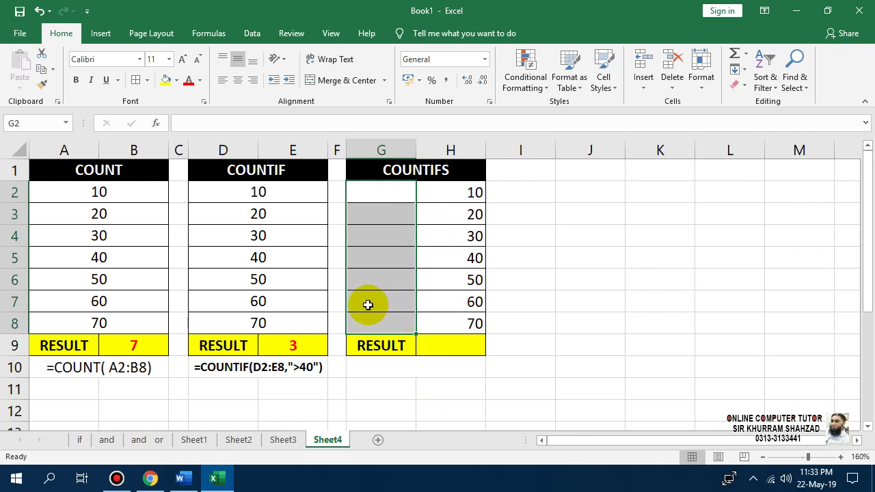
# Step: Type the letters A, B, C, A, A, C, B into G2:G8
pyautogui.click(391, 192)
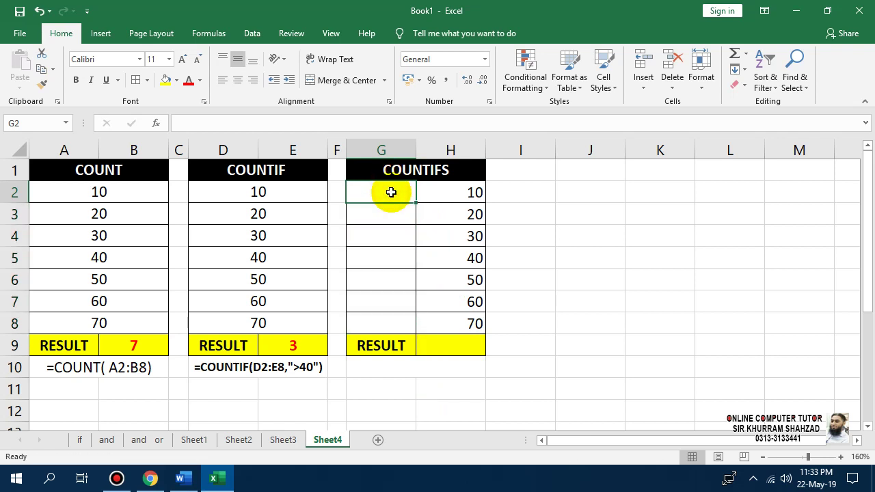
pyautogui.write('A')
pyautogui.press('Return')
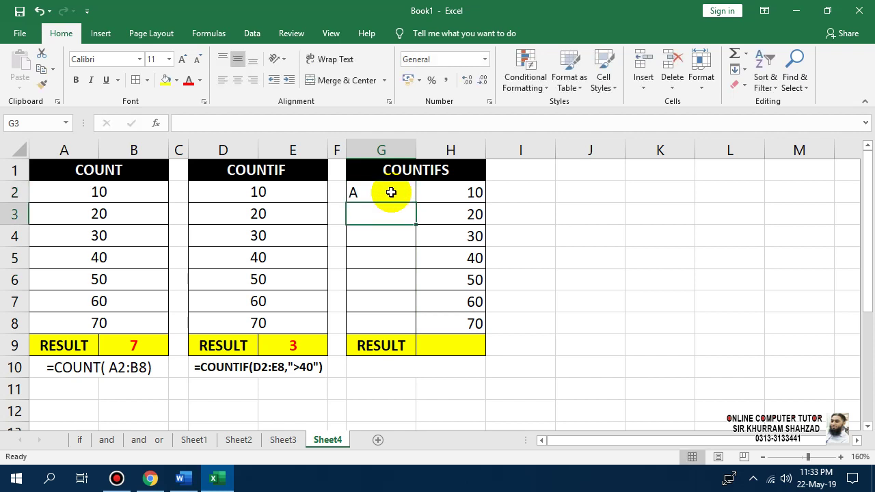
pyautogui.write('B')
pyautogui.press('Return')
pyautogui.write('C')
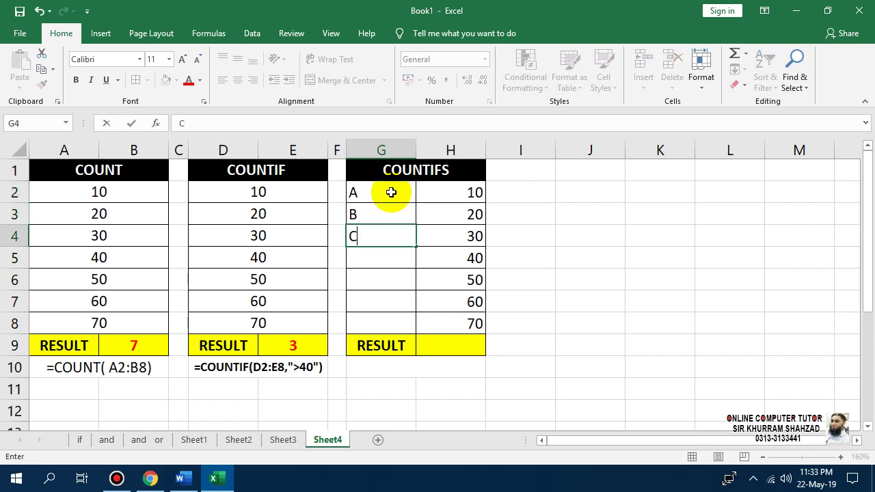
pyautogui.press('Return')
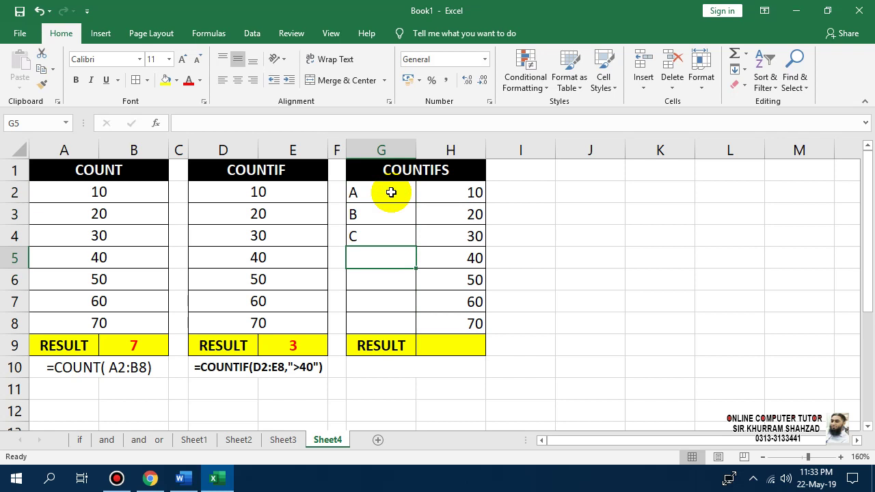
pyautogui.write('A')
pyautogui.press('Return')
pyautogui.write('A')
pyautogui.press('Return')
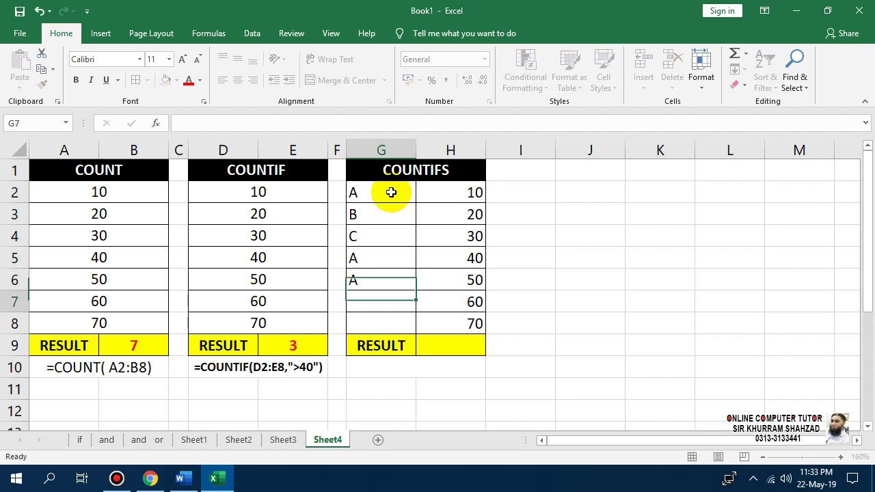
pyautogui.write('C')
pyautogui.press('Return')
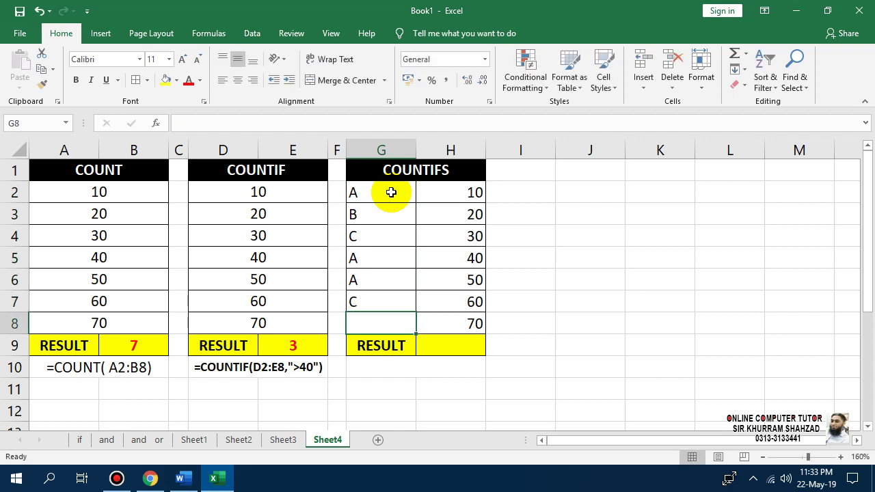
pyautogui.press('Down')
pyautogui.press('Up')
pyautogui.write('B')
pyautogui.press('Tab')
pyautogui.press('Tab')
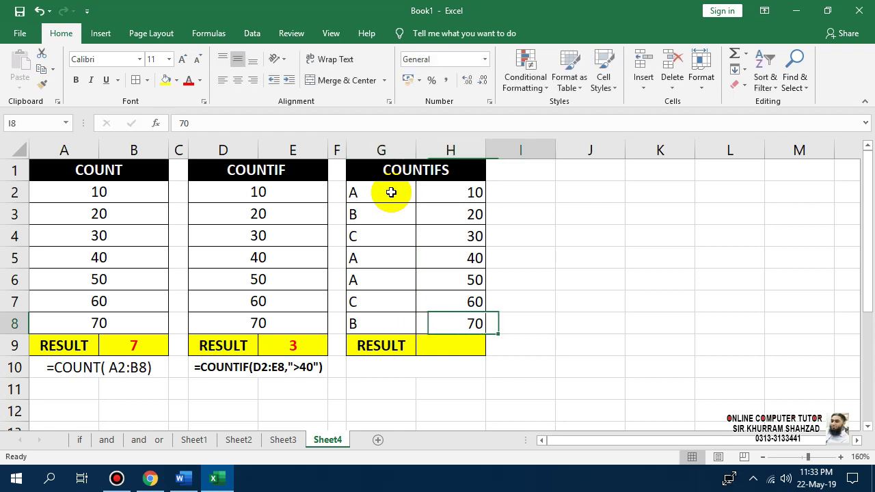
# Step: Centre the letters in G2:G8
pyautogui.press('Left')
pyautogui.press('Left')
pyautogui.hotkey('shift', 'Up')
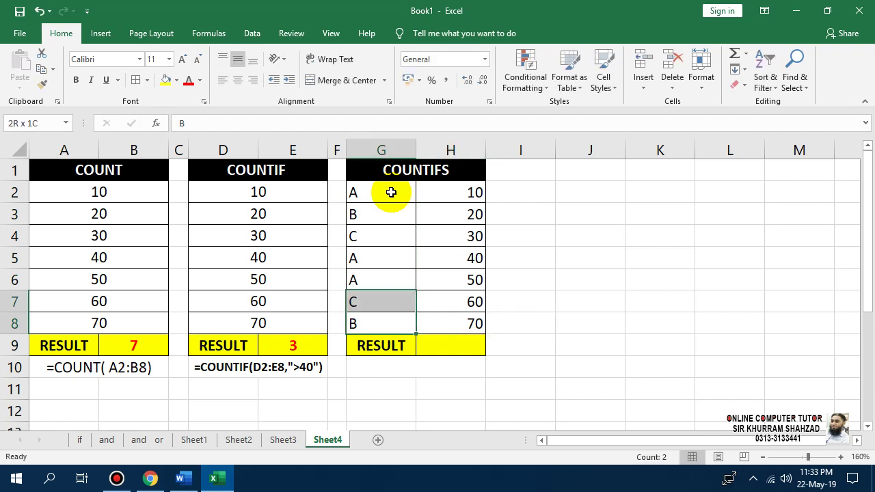
pyautogui.hotkey('shift', 'Up')
pyautogui.hotkey('shift', 'Up')
pyautogui.hotkey('shift', 'Up')
pyautogui.hotkey('shift', 'Up')
pyautogui.hotkey('shift', 'Up')
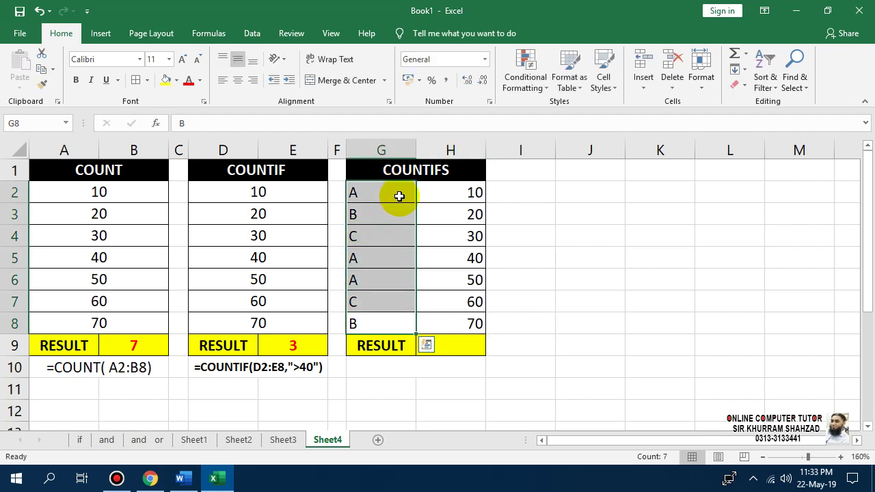
pyautogui.click(237, 80)
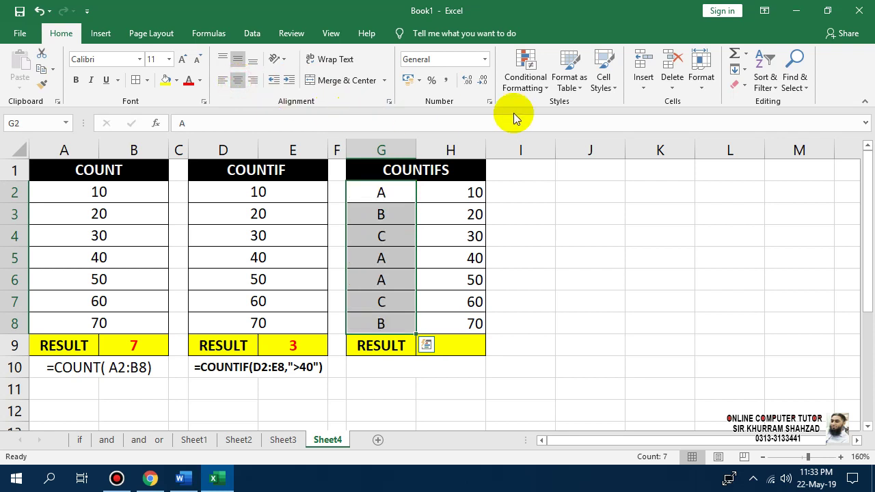
pyautogui.click(497, 225)
pyautogui.click(442, 347)
pyautogui.doubleClick(473, 353)
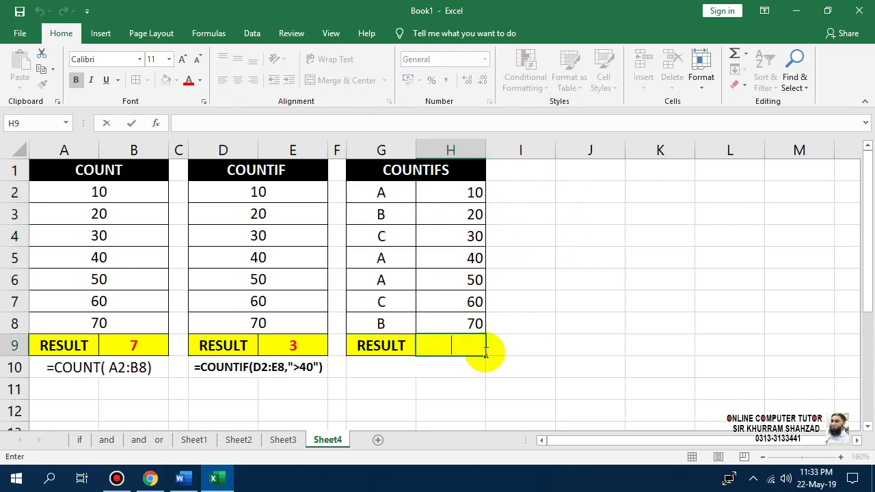
# Step: In H9, write =COUNTIFS(G2:G8,"A",H2:H8,">45", selecting both criteria ranges with the mouse
pyautogui.write('=C')
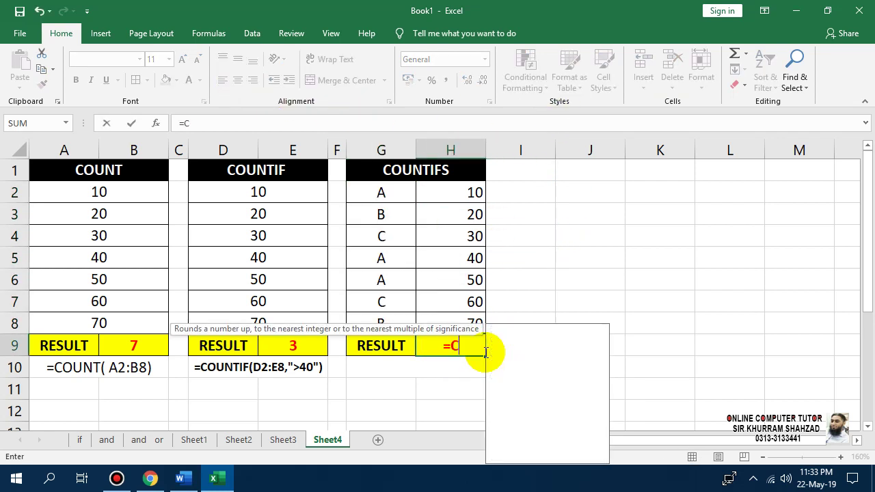
pyautogui.write('OUNTIFS')
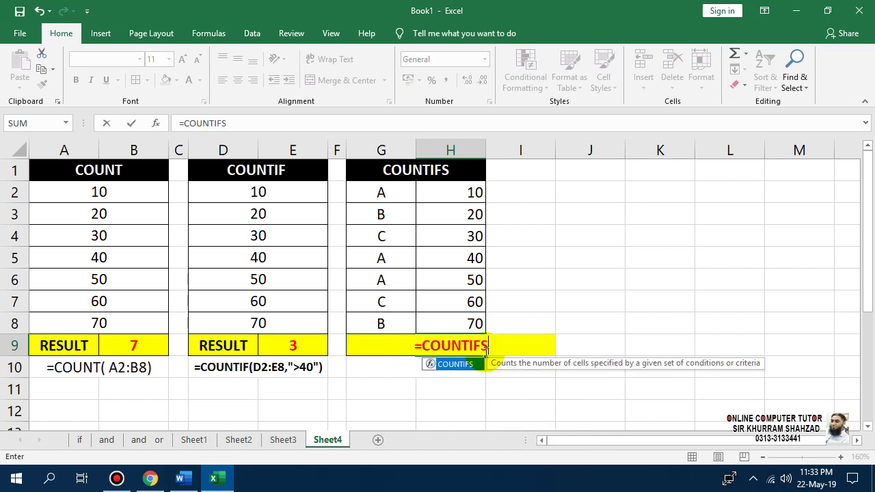
pyautogui.write('(')
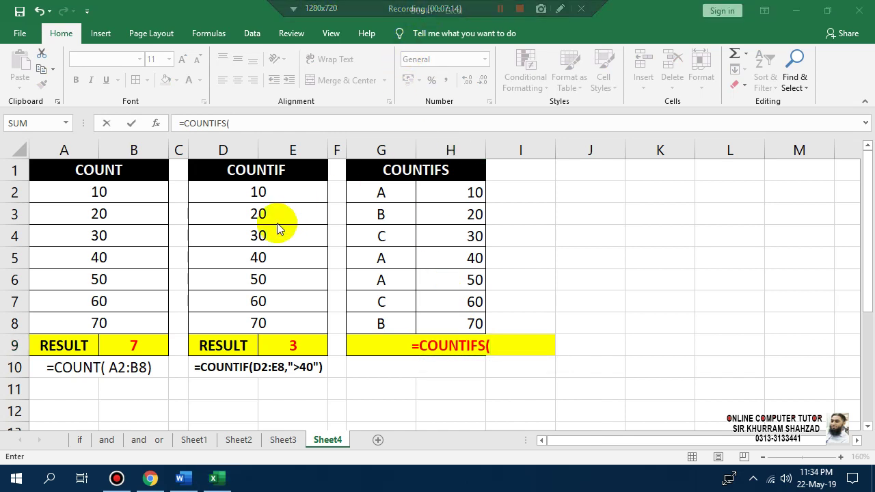
pyautogui.moveTo(390, 192); pyautogui.dragTo(387, 322)
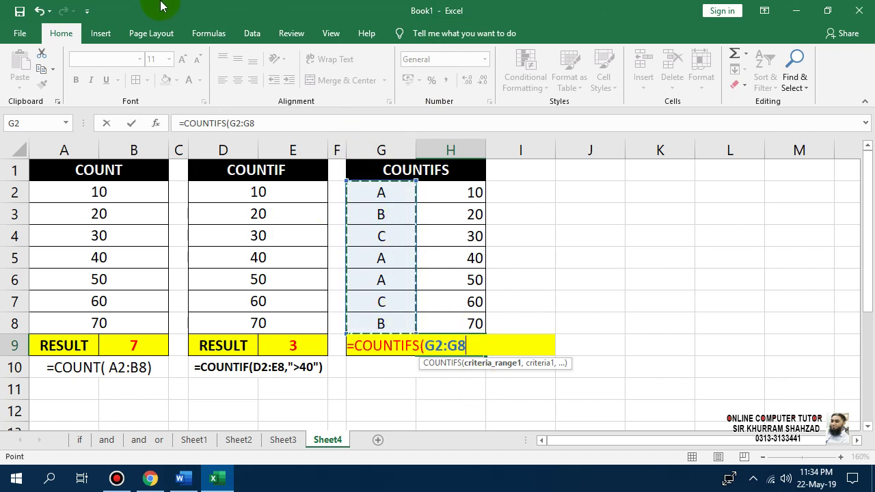
pyautogui.write(',"A')
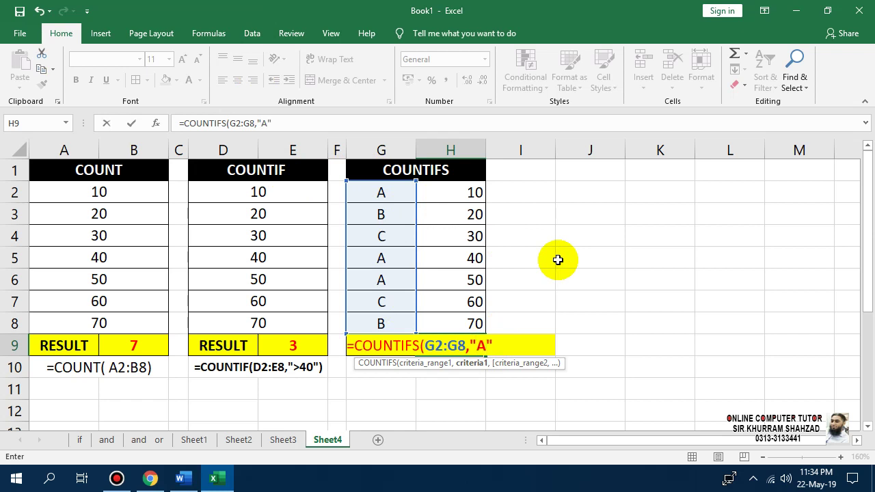
pyautogui.write(',')
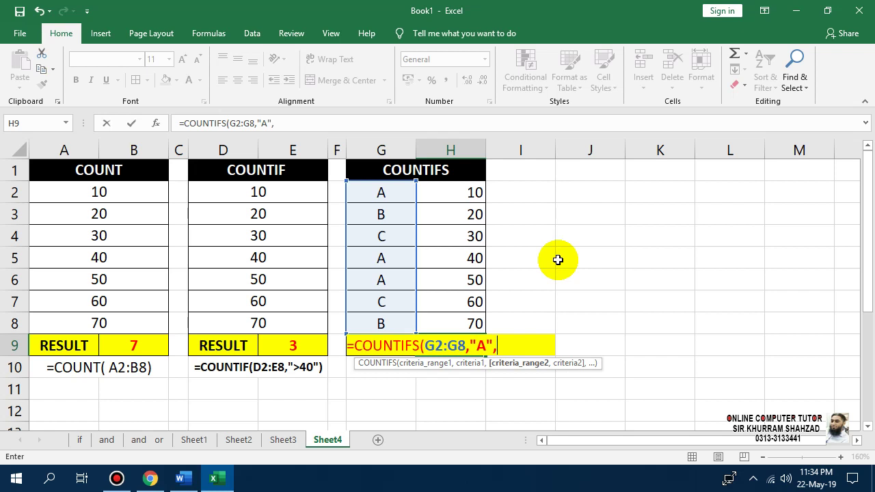
pyautogui.moveTo(470, 192)
pyautogui.mouseDown()
pyautogui.moveTo(445, 282)
pyautogui.moveTo(445, 321)
pyautogui.mouseUp()
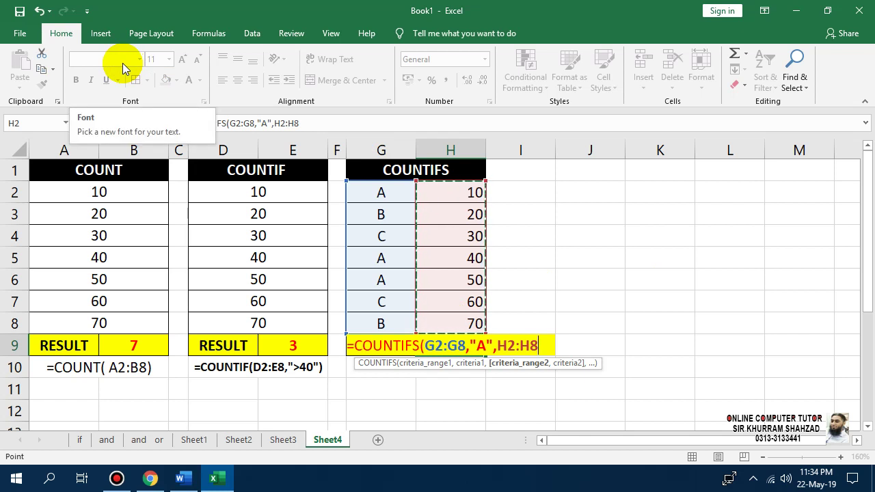
pyautogui.write(',"')
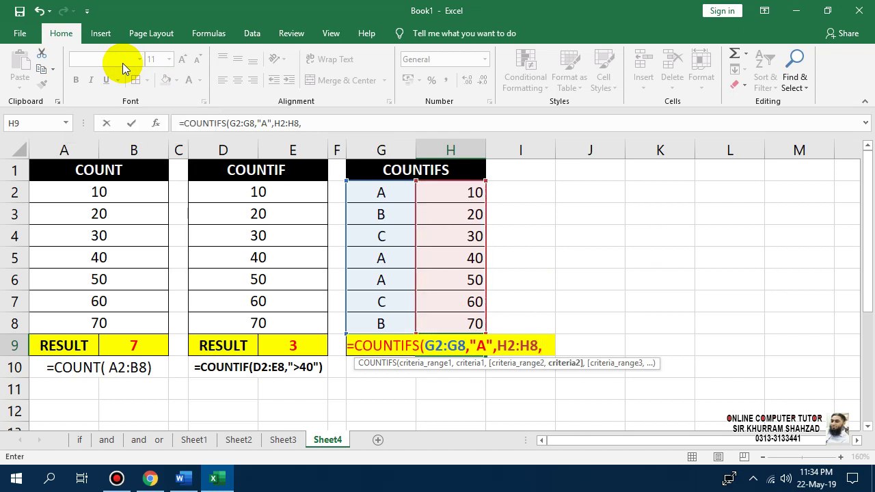
pyautogui.write('>45')
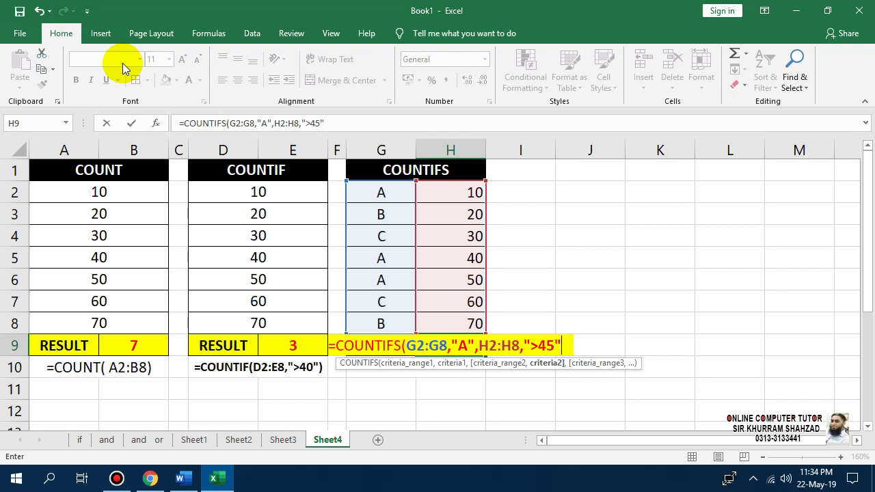
# Step: Close and commit the COUNTIFS formula in H9, then review it without changes
pyautogui.write(')')
pyautogui.press('Return')
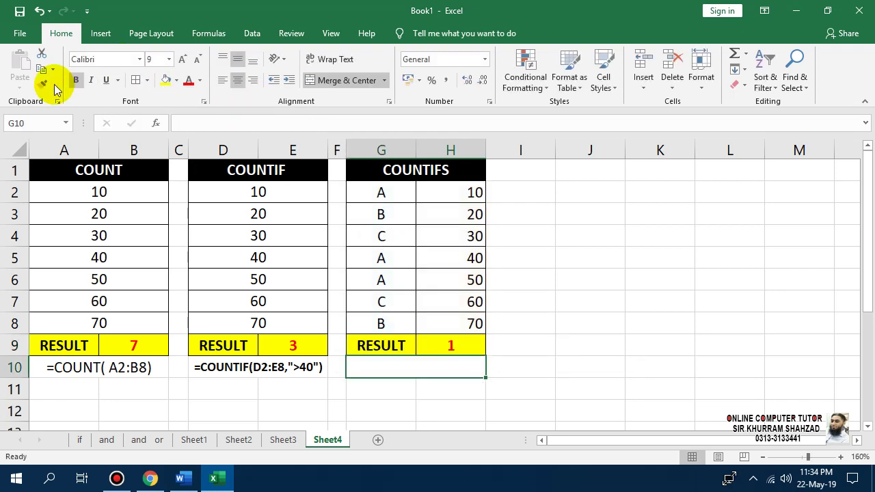
pyautogui.click(454, 280)
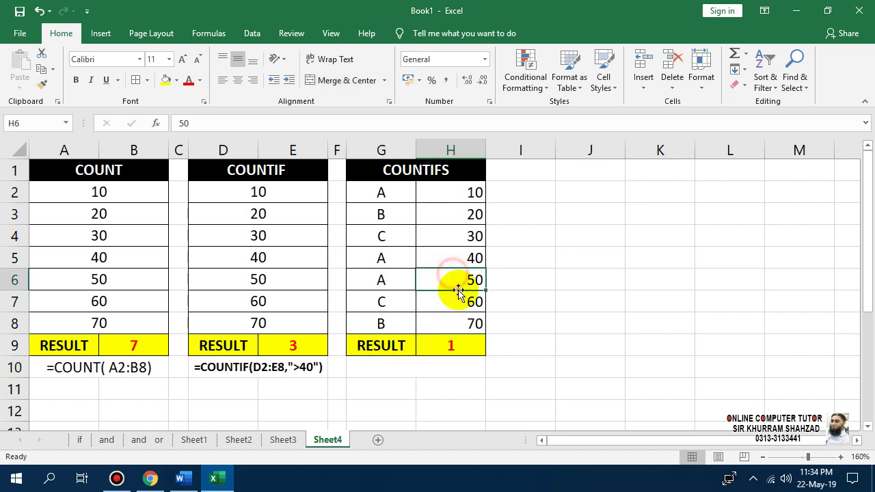
pyautogui.doubleClick(447, 345)
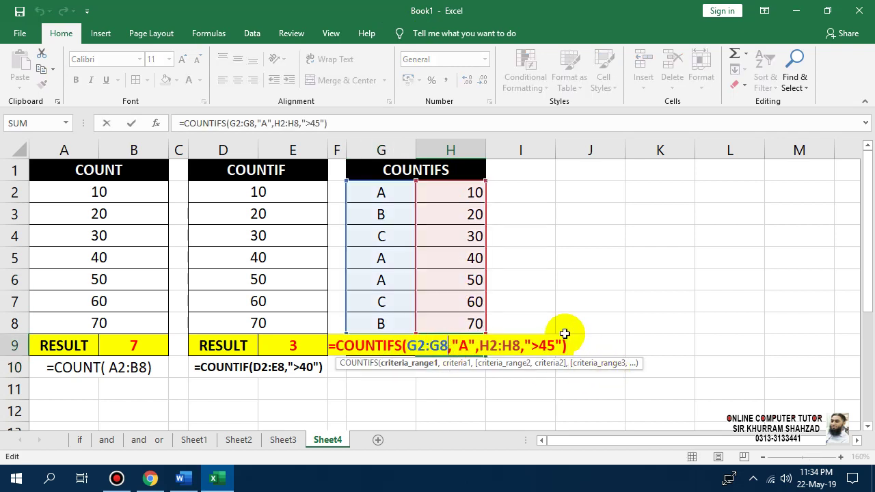
pyautogui.press('Escape')
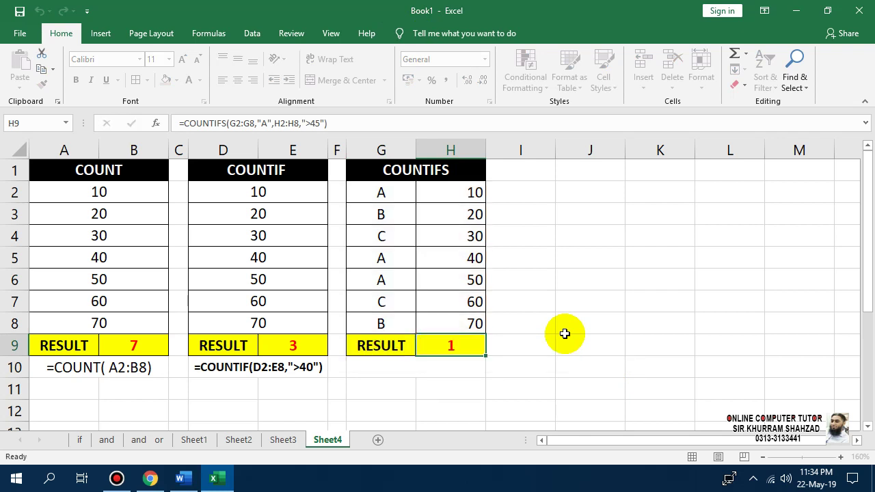
# Step: Change the letter in G8 from B to A, raising the H9 count to 2
pyautogui.click(475, 281)
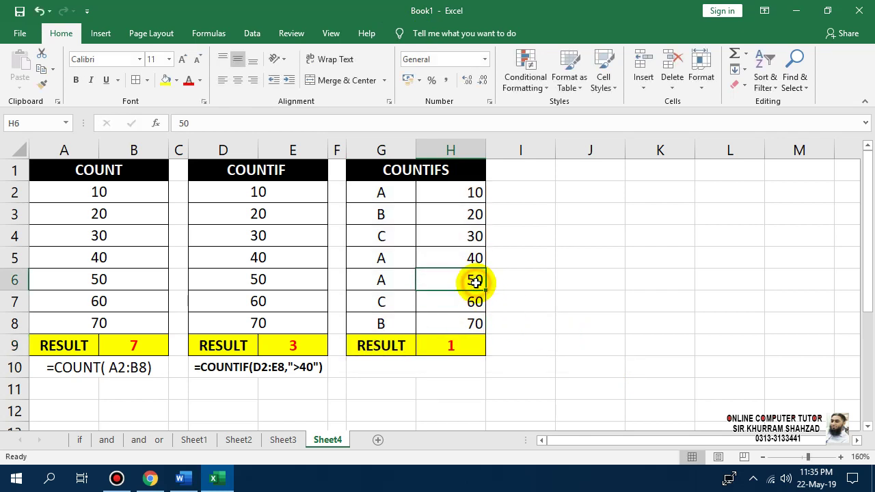
pyautogui.click(382, 280)
pyautogui.click(385, 320)
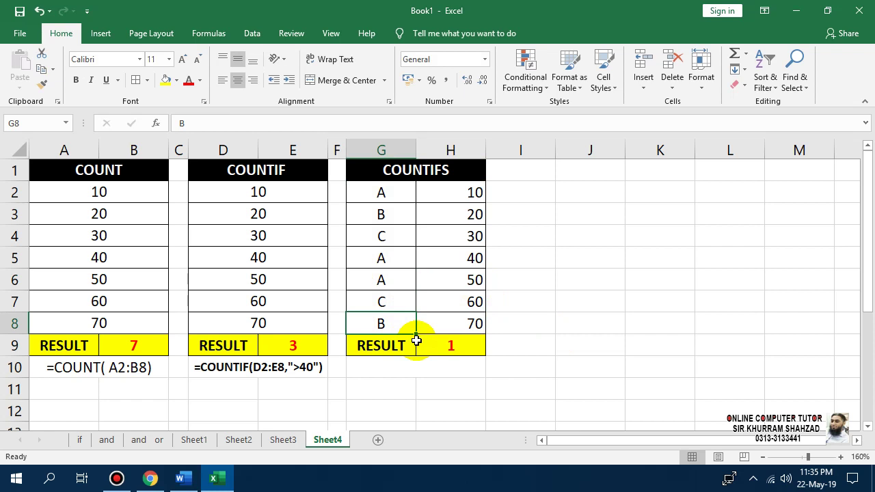
pyautogui.write('A')
pyautogui.click(632, 363)
pyautogui.click(450, 345)
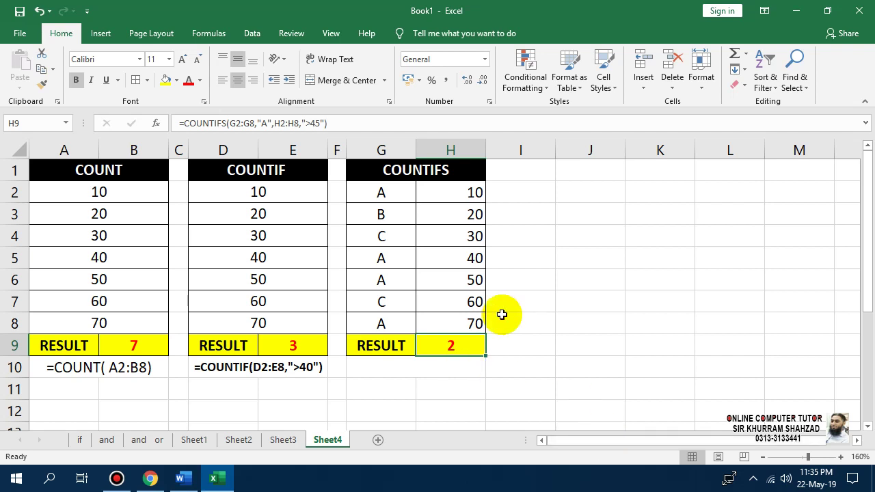
# Step: Enter '=COUNTIFS(G2:G8,"A",H2:H8,">45") as a text label in G10
pyautogui.doubleClick(453, 346)
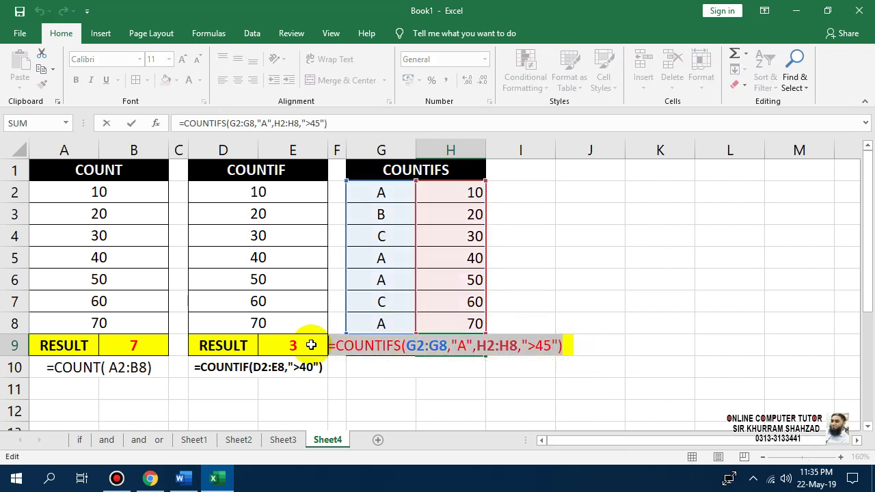
pyautogui.hotkey('ctrl', 'Return')
pyautogui.click(390, 362)
pyautogui.write("'")
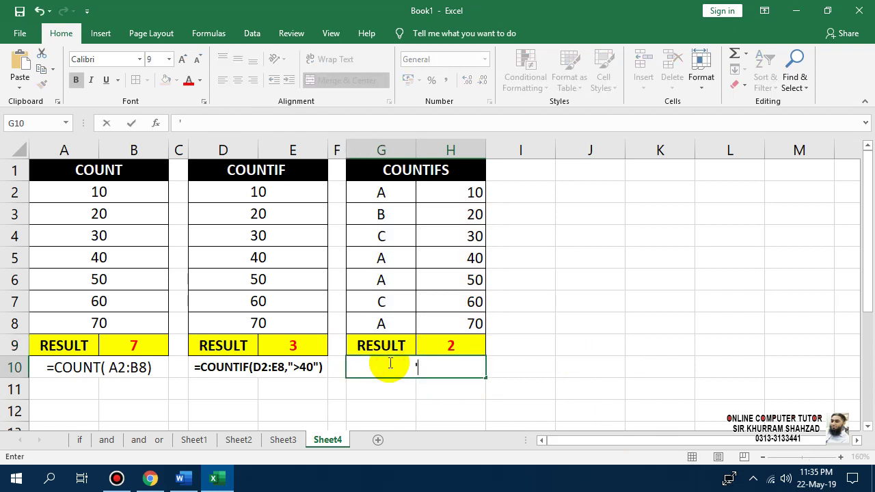
pyautogui.write('=COUNTIFS(G2:G8,"A",H2:H8,">45")')
pyautogui.press('Return')
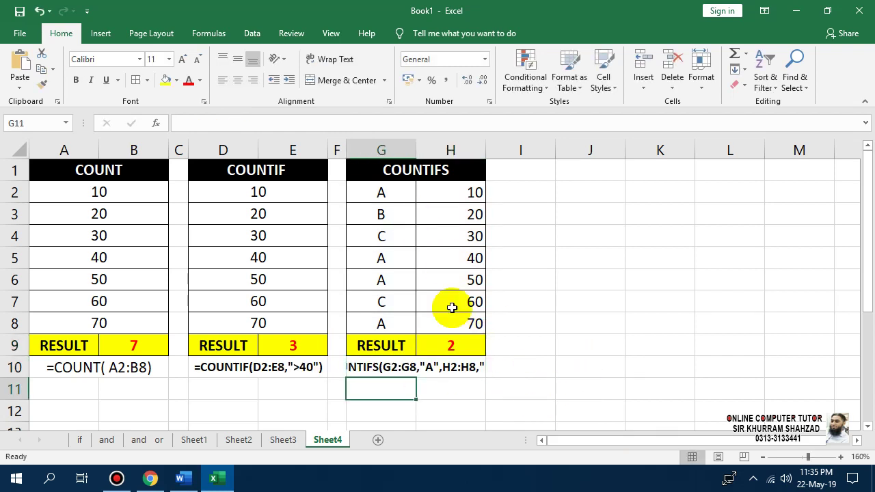
# Step: Set the G10 formula text to font size 7
pyautogui.click(448, 368)
pyautogui.click(195, 62)
pyautogui.click(195, 62)
pyautogui.click(195, 61)
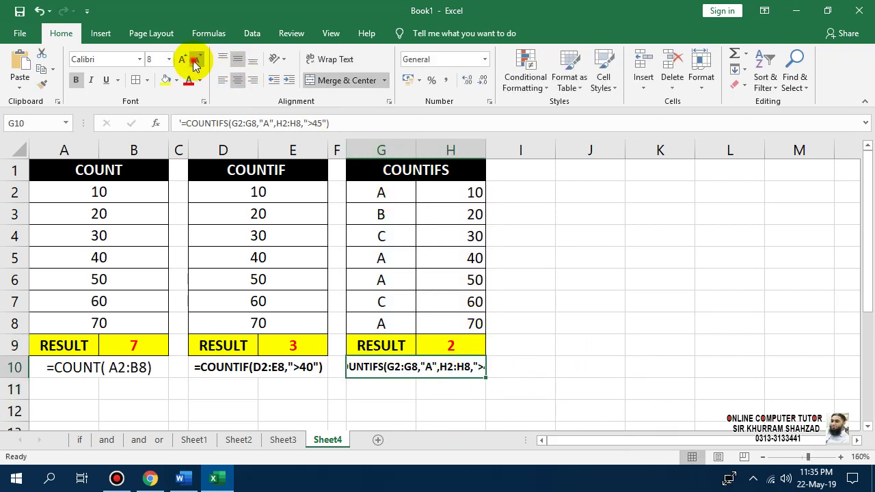
pyautogui.click(155, 59)
pyautogui.write('58')
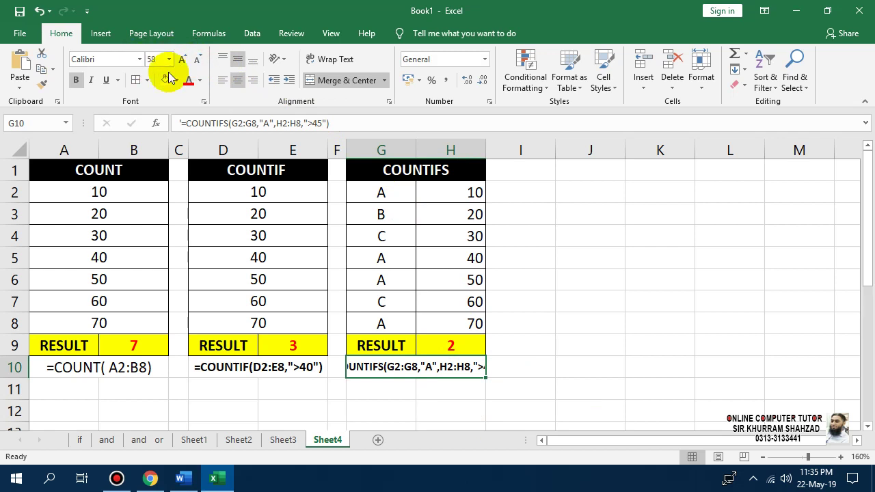
pyautogui.press('Return')
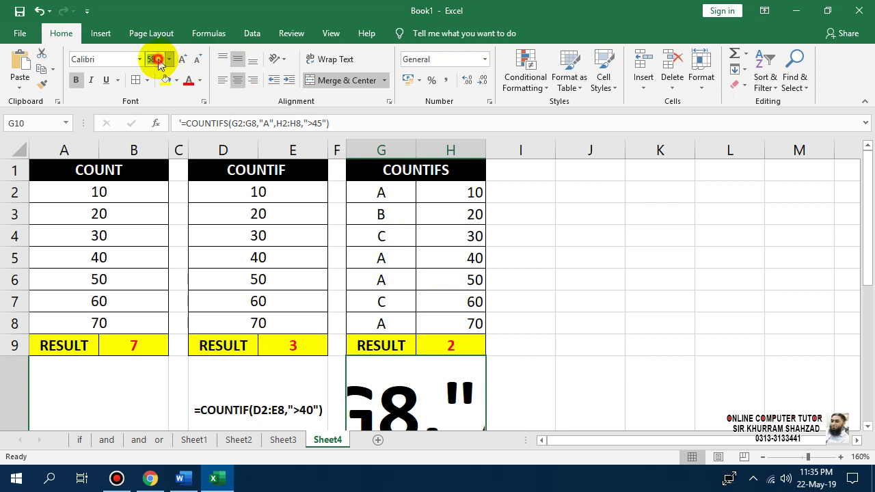
pyautogui.click(158, 59)
pyautogui.write('5')
pyautogui.press('Return')
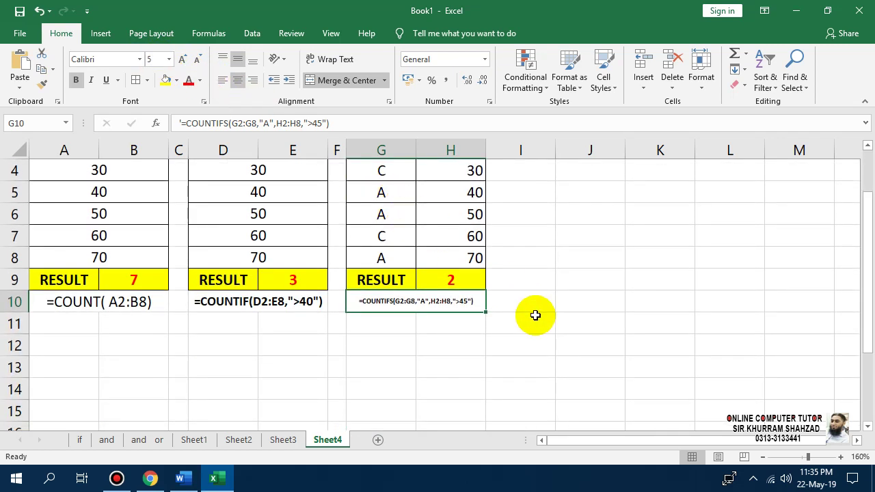
pyautogui.click(156, 59)
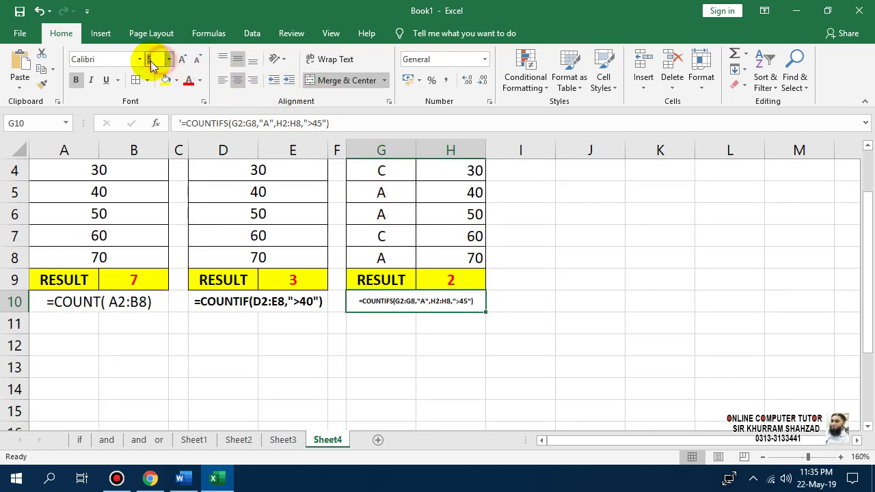
pyautogui.write('7')
pyautogui.press('Return')
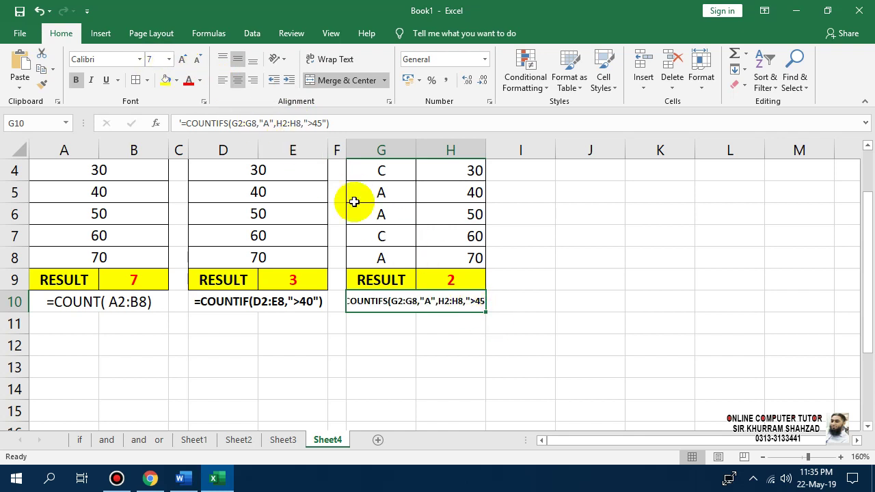
# Step: Widen columns G and H so the G10 formula text fits fully
pyautogui.moveTo(465, 150)
pyautogui.mouseDown()
pyautogui.moveTo(386, 150)
pyautogui.moveTo(426, 150)
pyautogui.mouseUp()
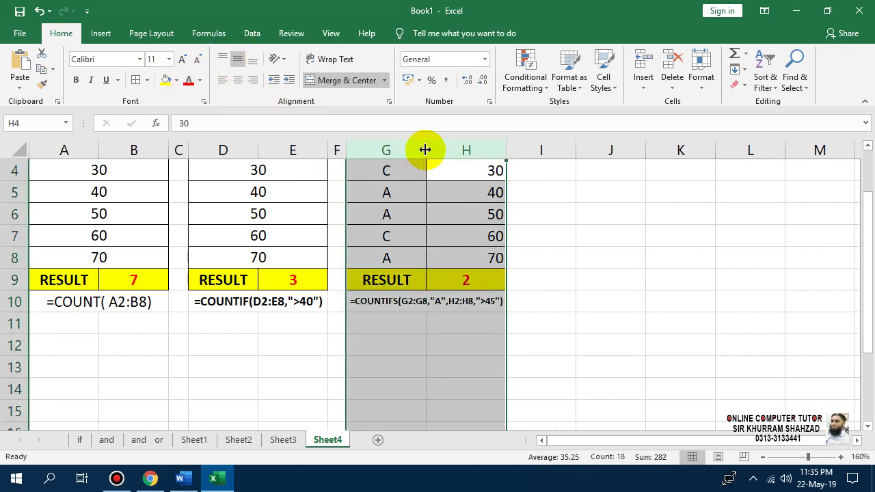
pyautogui.click(615, 352)
pyautogui.click(494, 306)
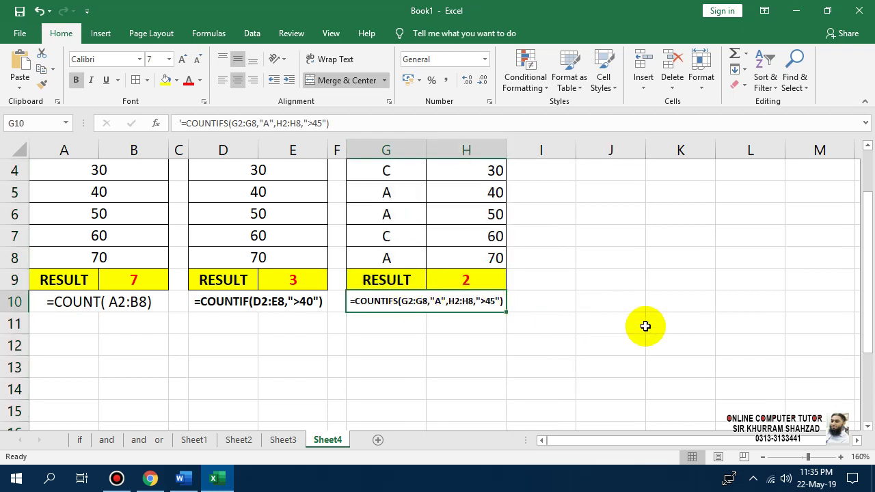
pyautogui.click(607, 345)
pyautogui.scroll(2, 607, 343)
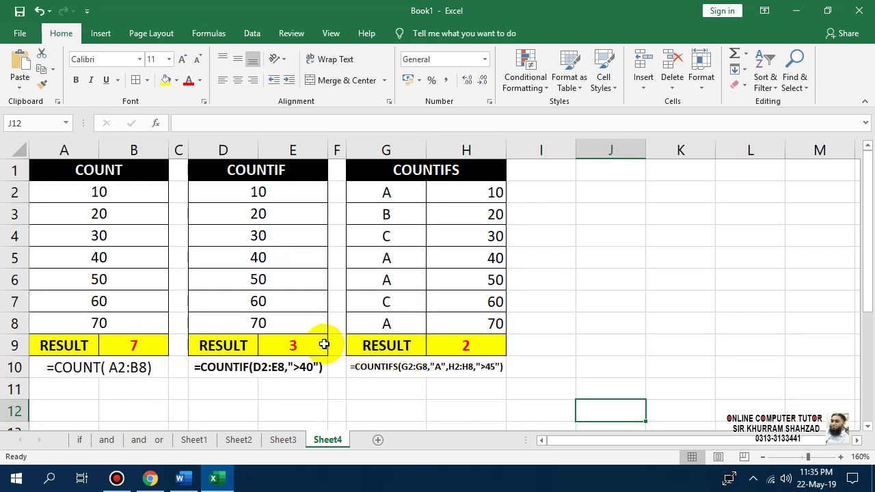
# Step: Copy the COUNT table A1:B10 and paste it starting at A12
pyautogui.moveTo(133, 172); pyautogui.dragTo(118, 362)
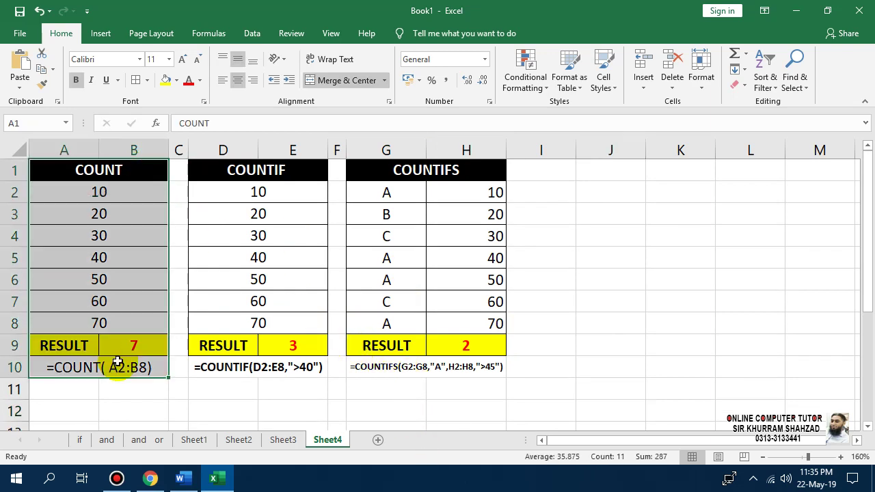
pyautogui.hotkey('ctrl', 'c')
pyautogui.scroll(-2, 118, 362)
pyautogui.click(68, 276)
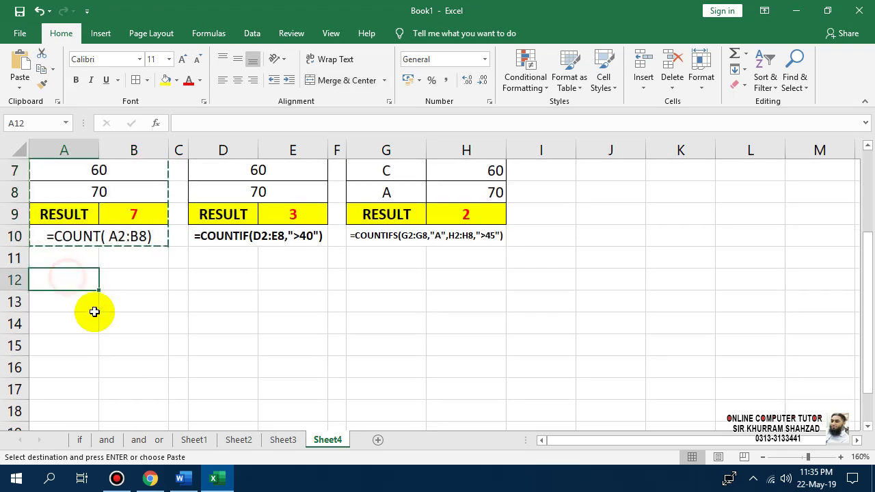
pyautogui.hotkey('ctrl', 'v')
pyautogui.scroll(-1, 203, 366)
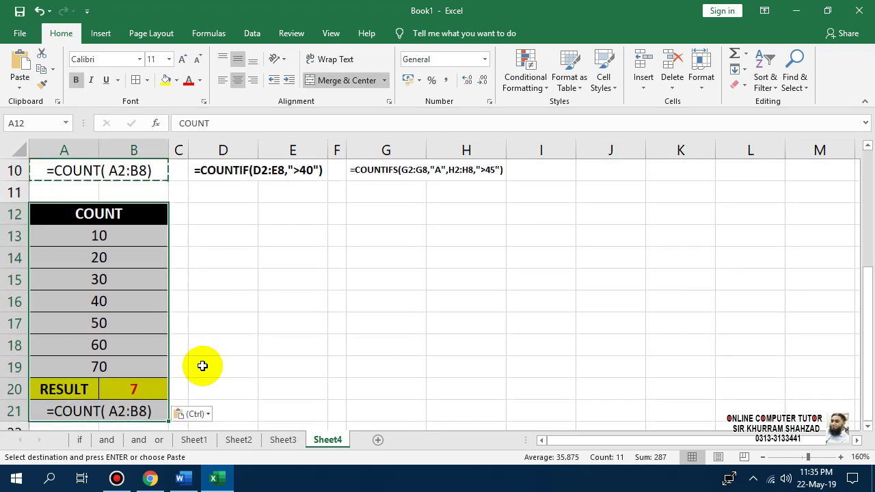
pyautogui.click(868, 423)
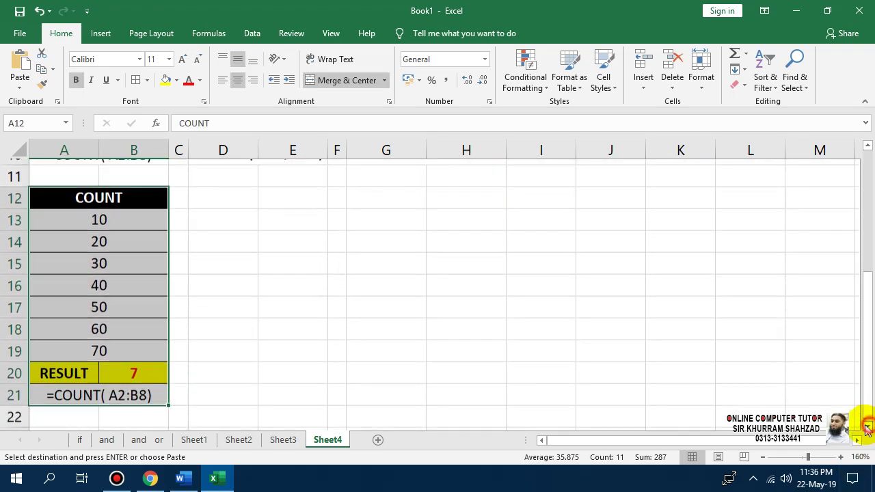
# Step: Retitle the copy as SUM and clear its leftover COUNT formula text and result
pyautogui.click(123, 190)
pyautogui.write('SUM')
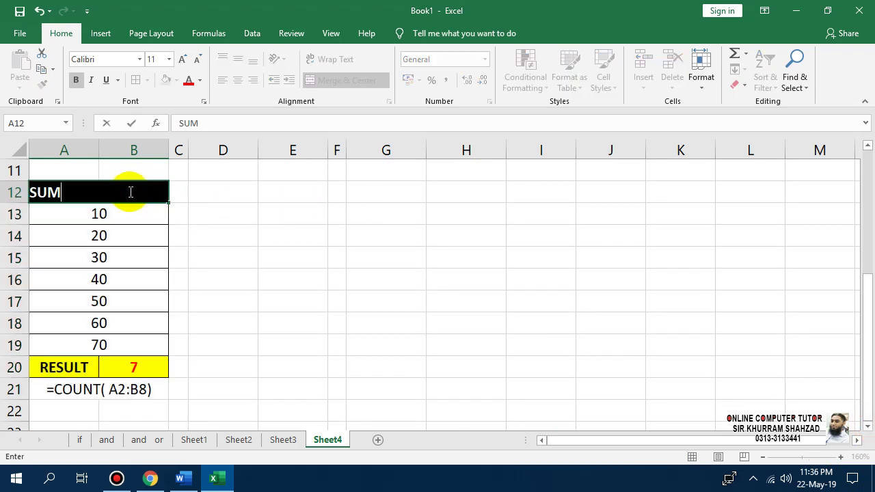
pyautogui.press('Return')
pyautogui.press('Down')
pyautogui.press('Down')
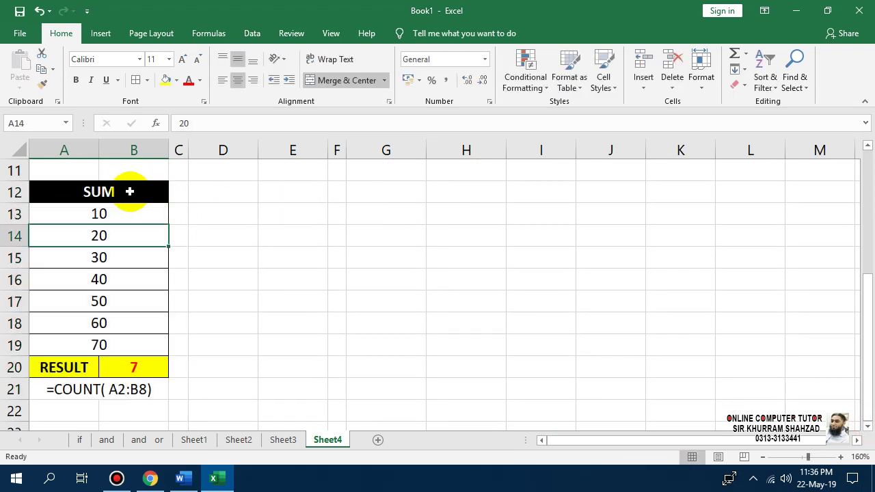
pyautogui.press('Down')
pyautogui.press('Down')
pyautogui.press('Down')
pyautogui.press('Down')
pyautogui.press('Down')
pyautogui.press('Down')
pyautogui.press('Delete')
pyautogui.press('Up')
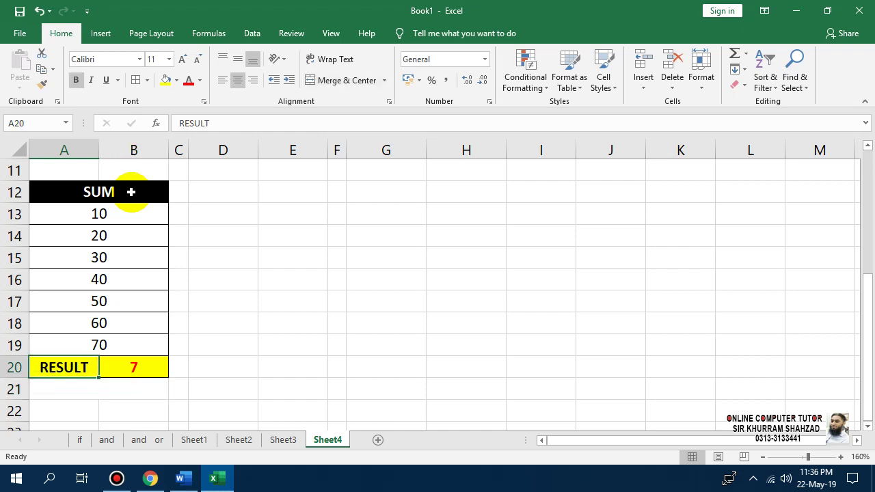
pyautogui.press('Right')
# Step: Enter =SUM(A13:B19) in B20 to total the values to 280
pyautogui.press('Up')
pyautogui.press('Up')
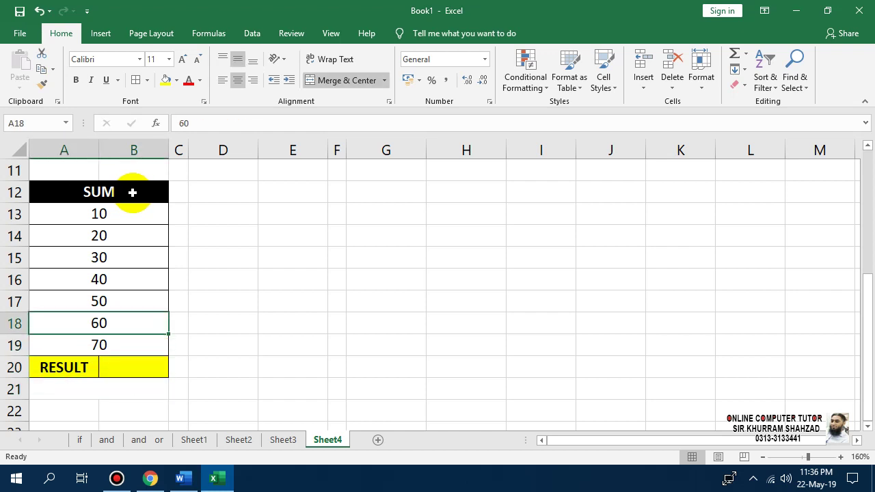
pyautogui.press('Up')
pyautogui.press('Up')
pyautogui.press('Up')
pyautogui.press('Up')
pyautogui.press('Up')
pyautogui.doubleClick(133, 192)
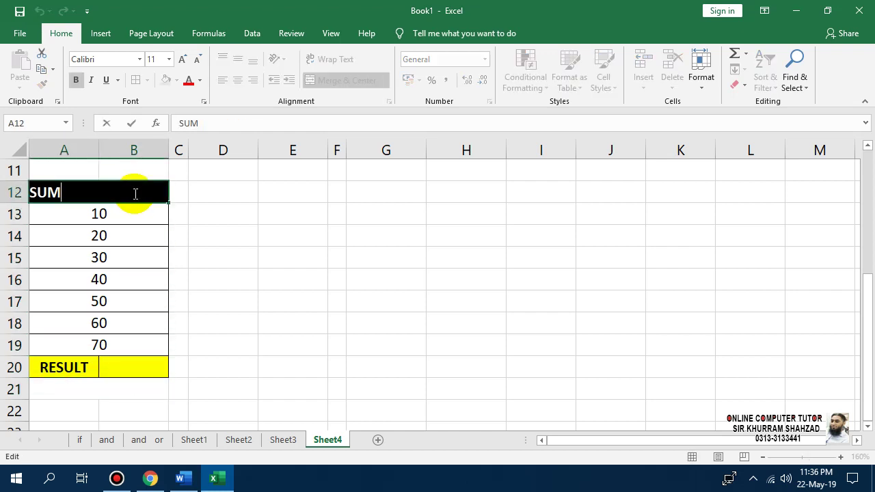
pyautogui.press('Escape')
pyautogui.press('Down')
pyautogui.press('Down')
pyautogui.press('Down')
pyautogui.press('Down')
pyautogui.press('Down')
pyautogui.press('Down')
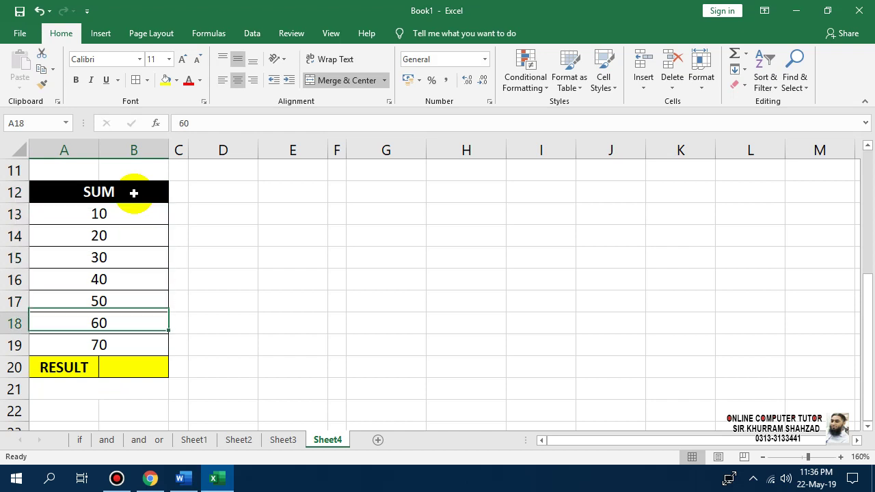
pyautogui.press('Down')
pyautogui.press('Down')
pyautogui.press('Down')
pyautogui.press('Up')
pyautogui.press('Right')
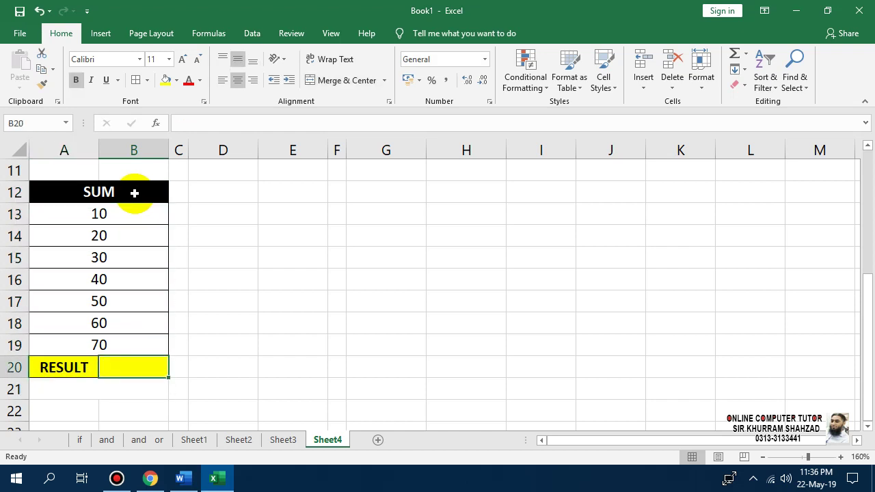
pyautogui.write('=SUM()')
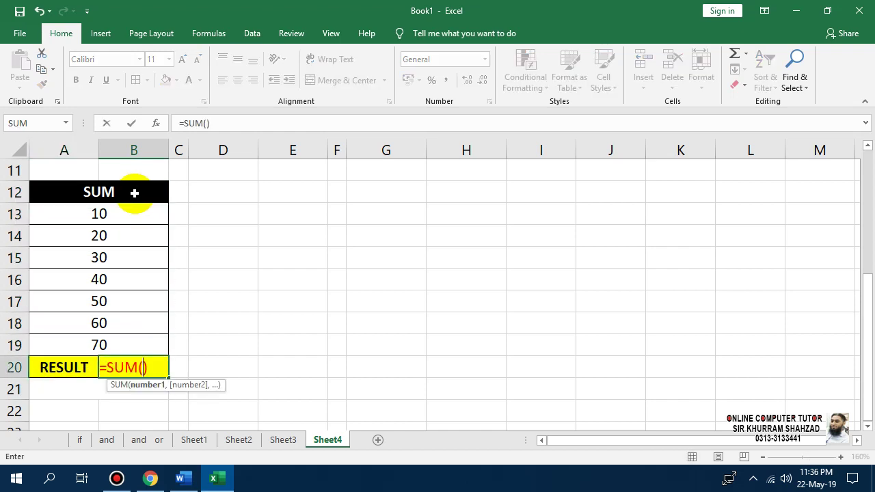
pyautogui.press('Escape')
pyautogui.write('=')
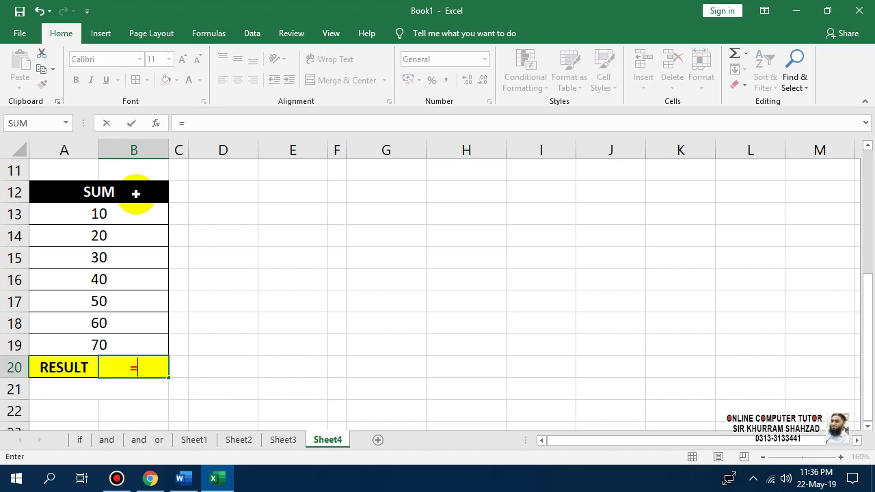
pyautogui.write('SUM(')
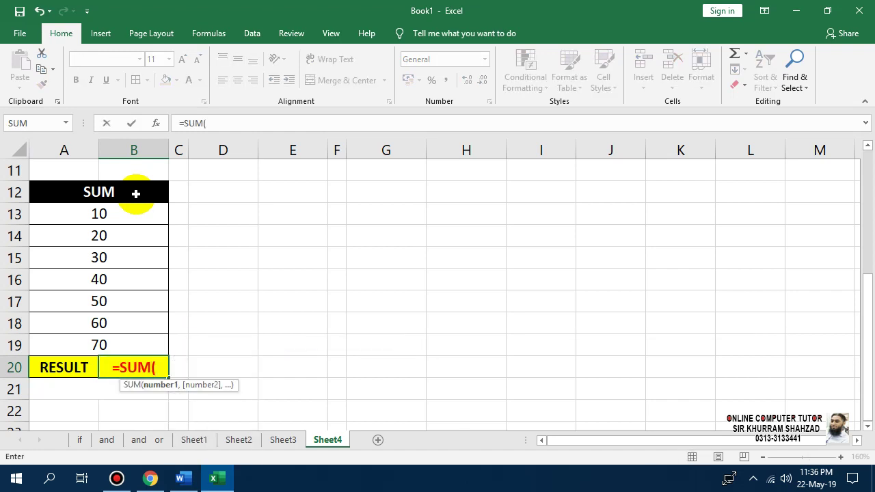
pyautogui.moveTo(129, 207); pyautogui.dragTo(148, 339)
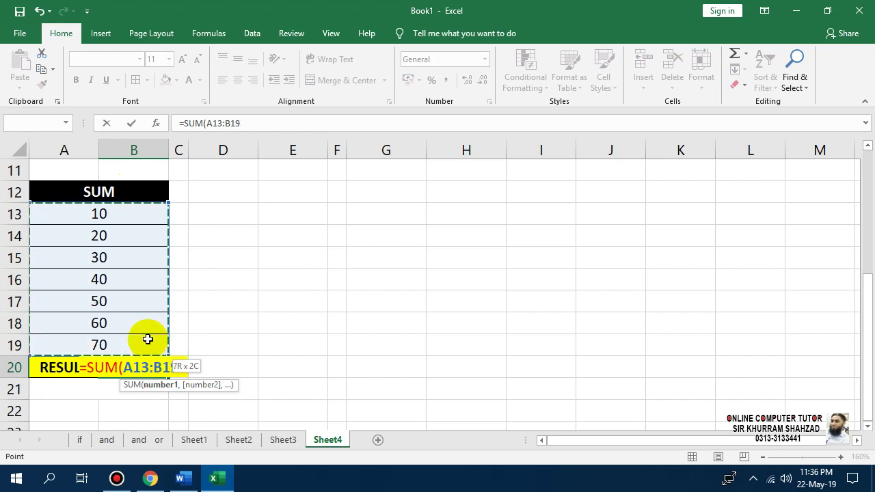
pyautogui.write(')')
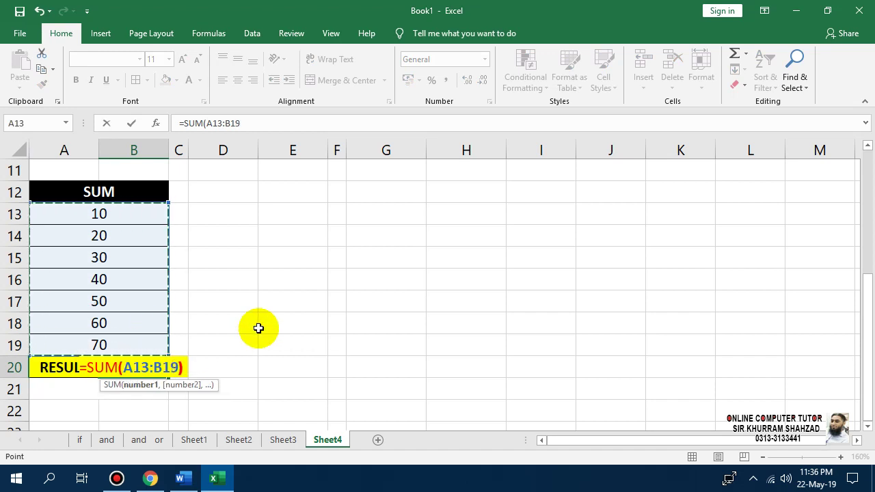
pyautogui.press('Return')
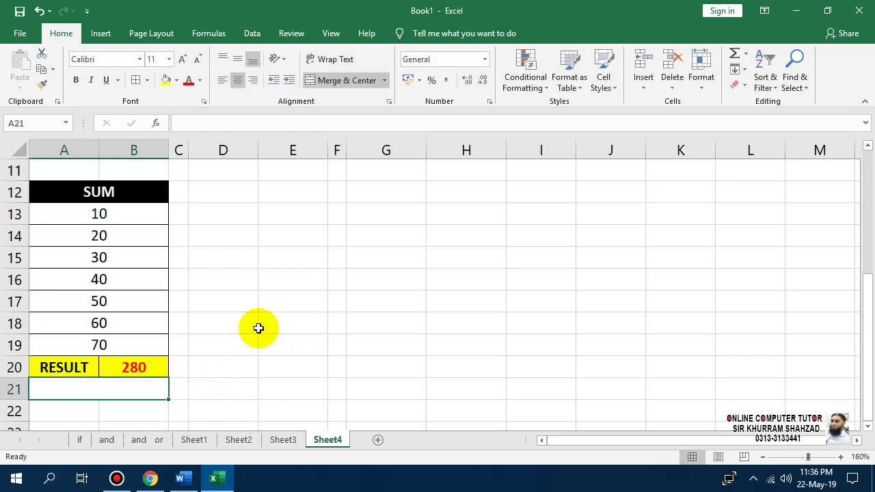
# Step: Show '=SUM(A13:B19) as text in A21, bold and middle-aligned
pyautogui.press('Up')
pyautogui.press('Right')
pyautogui.press('F2')
pyautogui.hotkey('ctrl', 'shift', 'Left')
pyautogui.hotkey('ctrl', 'shift', 'Left')
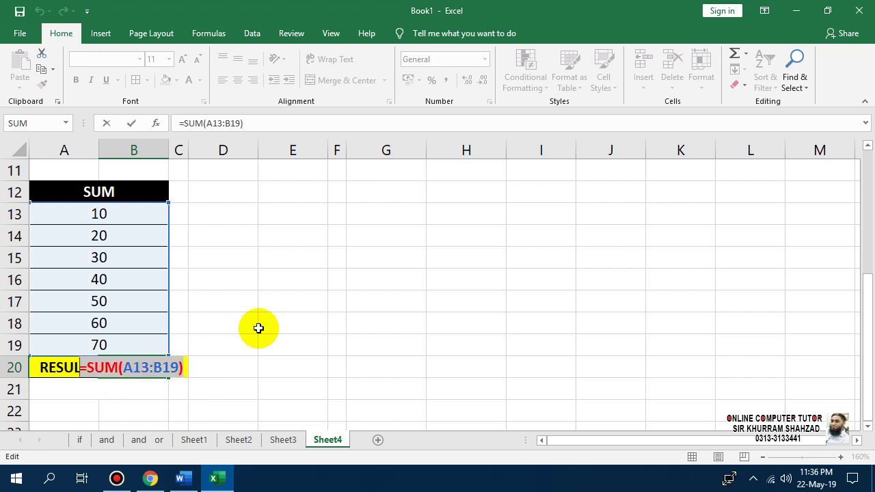
pyautogui.press('Return')
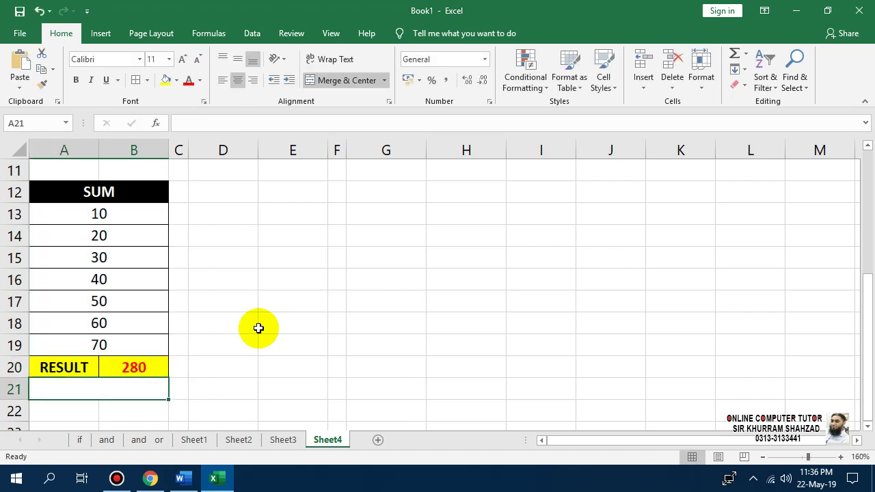
pyautogui.write("'")
pyautogui.hotkey('ctrl', 'v')
pyautogui.press('Return')
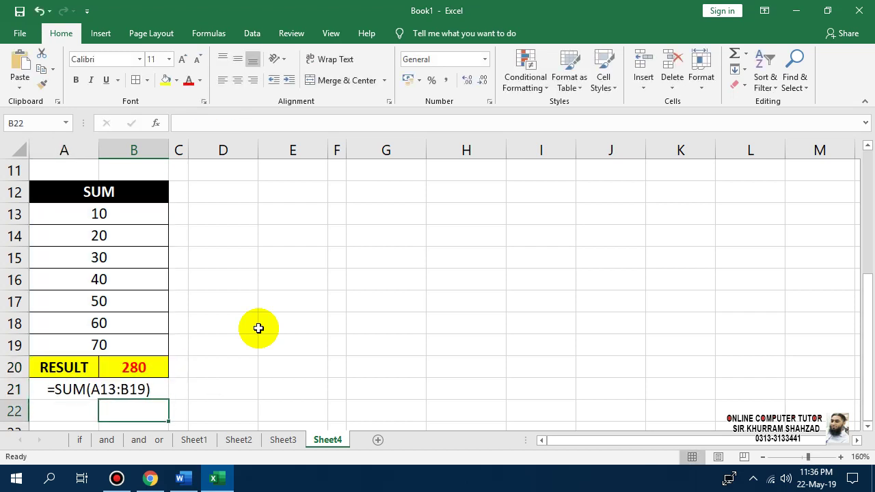
pyautogui.press('Up')
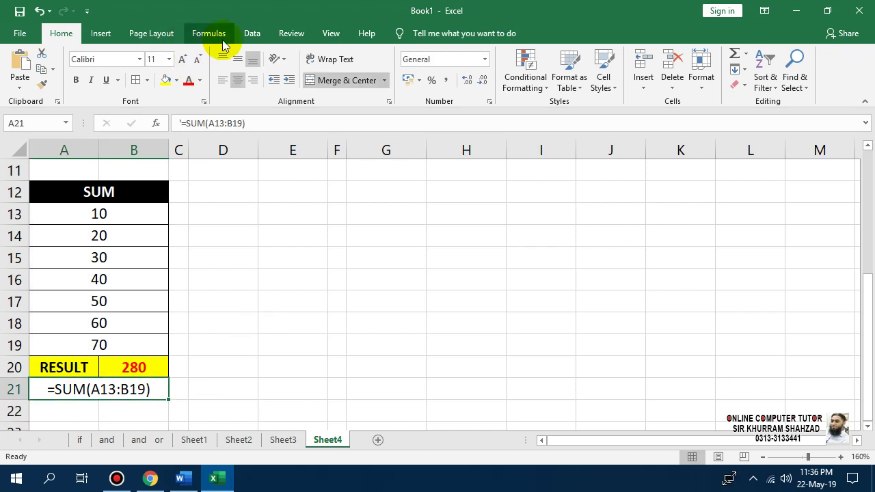
pyautogui.click(237, 59)
pyautogui.click(75, 80)
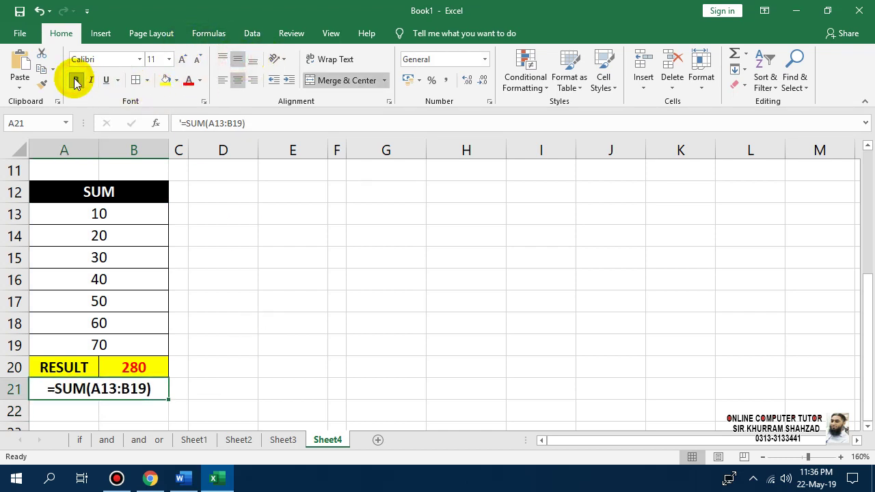
# Step: Copy the whole SUM table A12:B21
pyautogui.click(113, 192)
pyautogui.moveTo(108, 256); pyautogui.dragTo(99, 383)
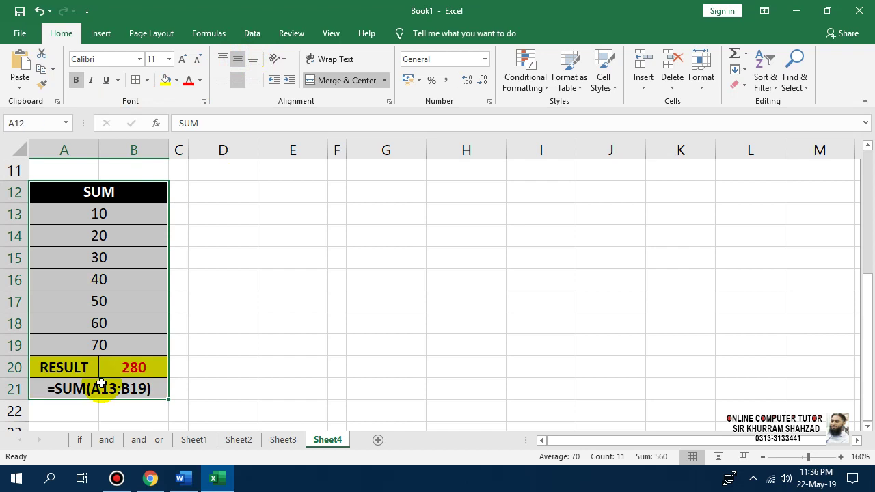
pyautogui.hotkey('ctrl', 'c')
# Step: Paste the SUM table at D12 and rename its header to SUMIF
pyautogui.click(219, 187)
pyautogui.hotkey('ctrl', 'v')
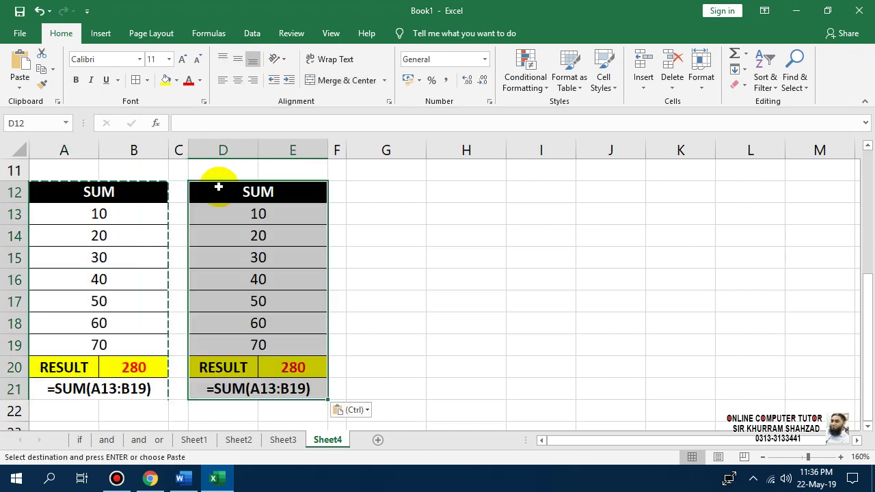
pyautogui.press('Return')
pyautogui.click(275, 193)
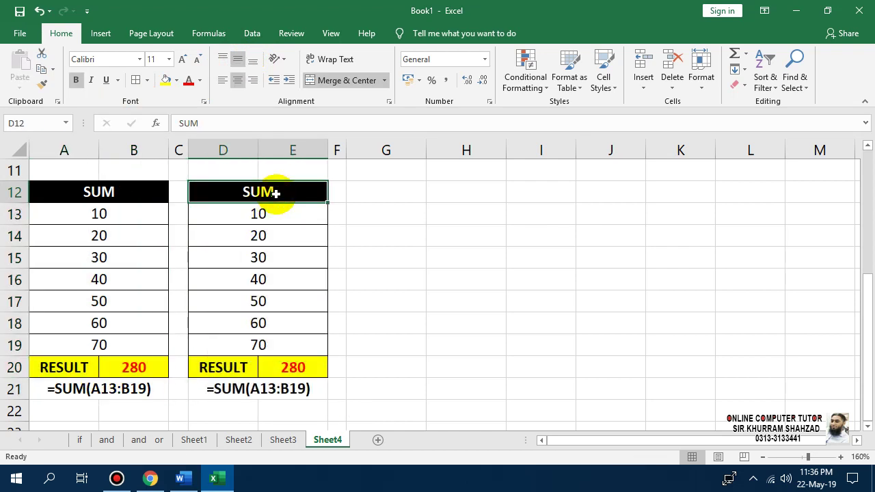
pyautogui.doubleClick(276, 194)
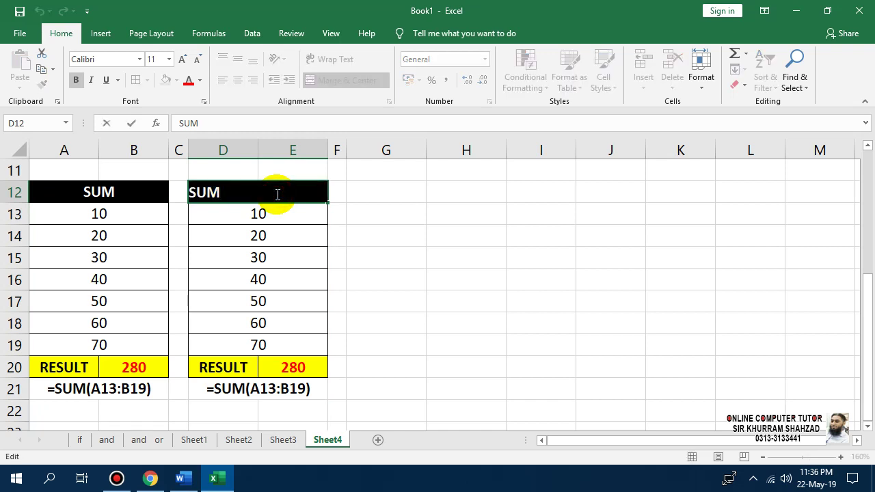
pyautogui.write('IF')
pyautogui.press('Return')
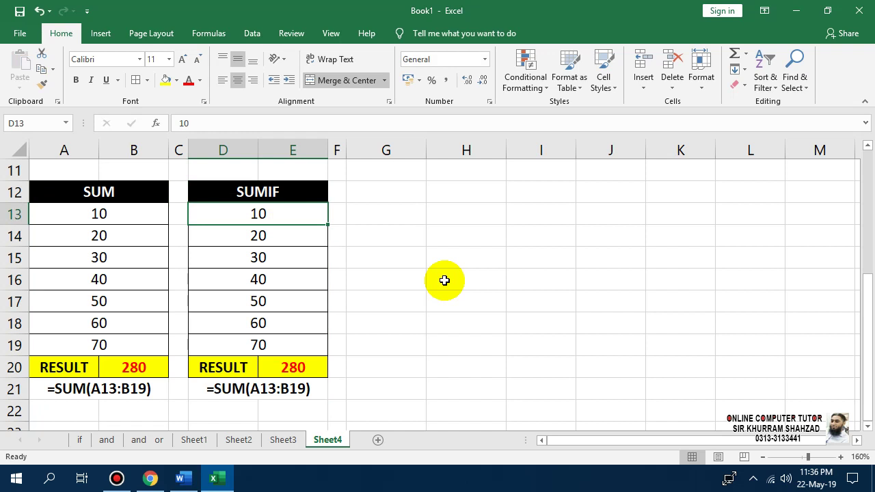
# Step: Clear the copied result and label, then enter =SUMIF(D13:E19,">50") in E20, giving 130
pyautogui.doubleClick(301, 363)
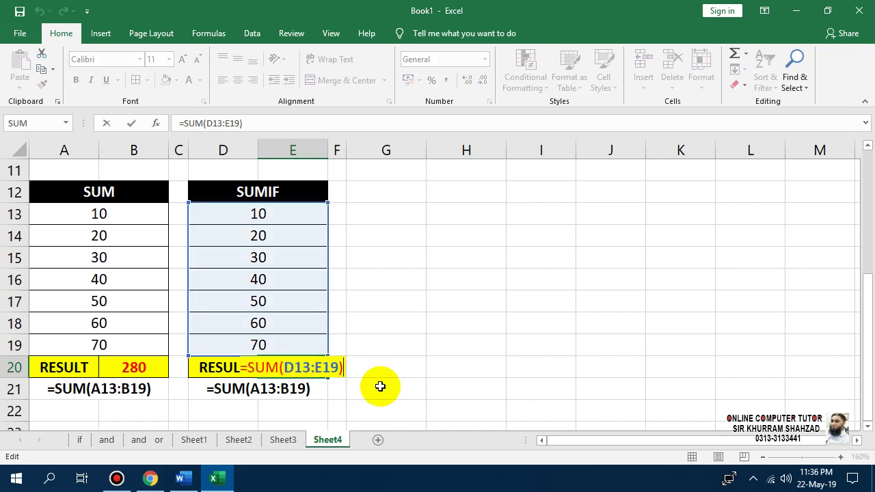
pyautogui.press('Escape')
pyautogui.press('Delete')
pyautogui.press('Down')
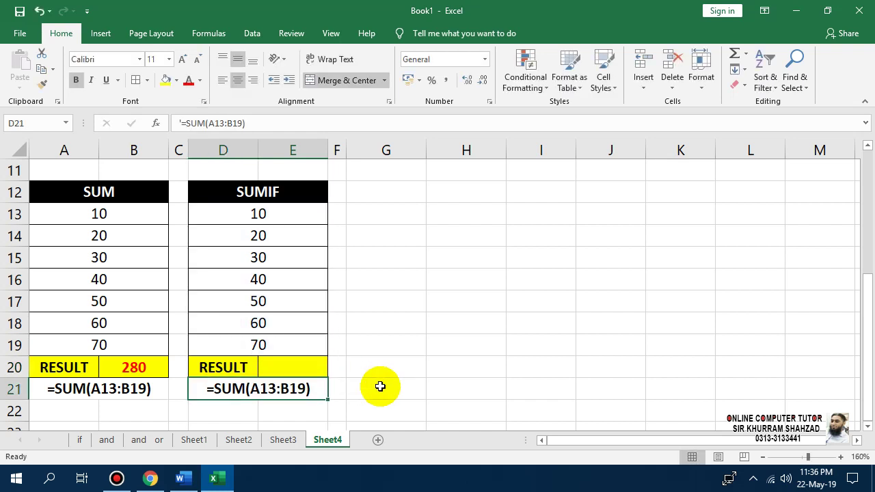
pyautogui.press('Delete')
pyautogui.press('Up')
pyautogui.write('=')
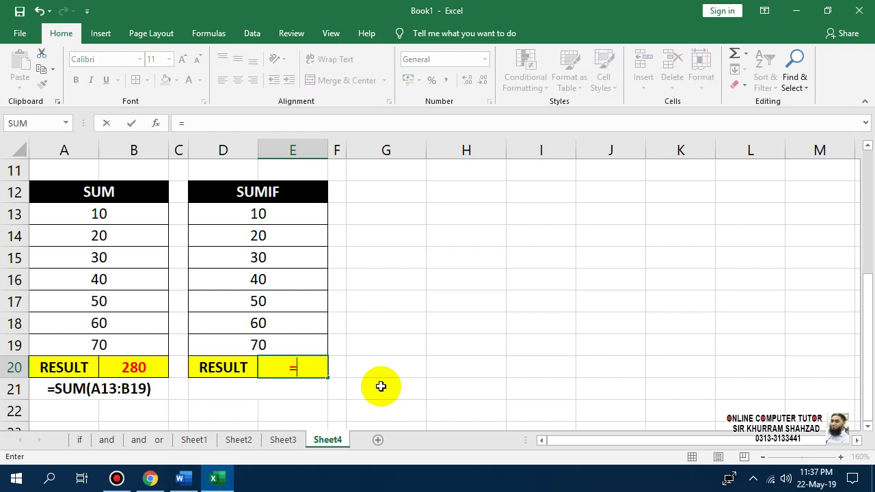
pyautogui.write('SUMI')
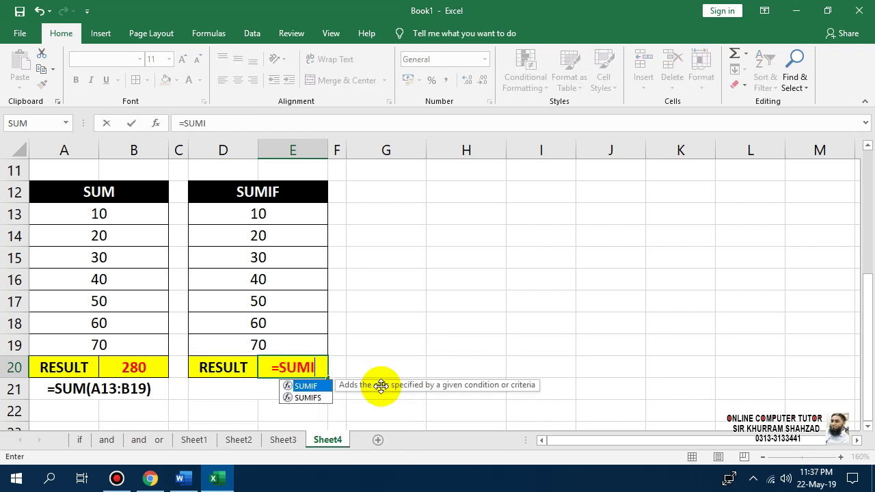
pyautogui.write('F(')
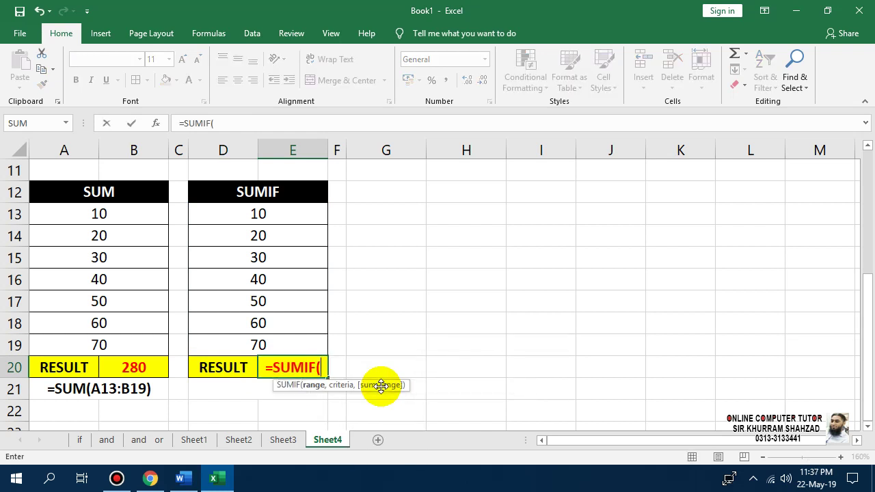
pyautogui.moveTo(277, 211)
pyautogui.mouseDown()
pyautogui.moveTo(267, 368)
pyautogui.moveTo(264, 346)
pyautogui.mouseUp()
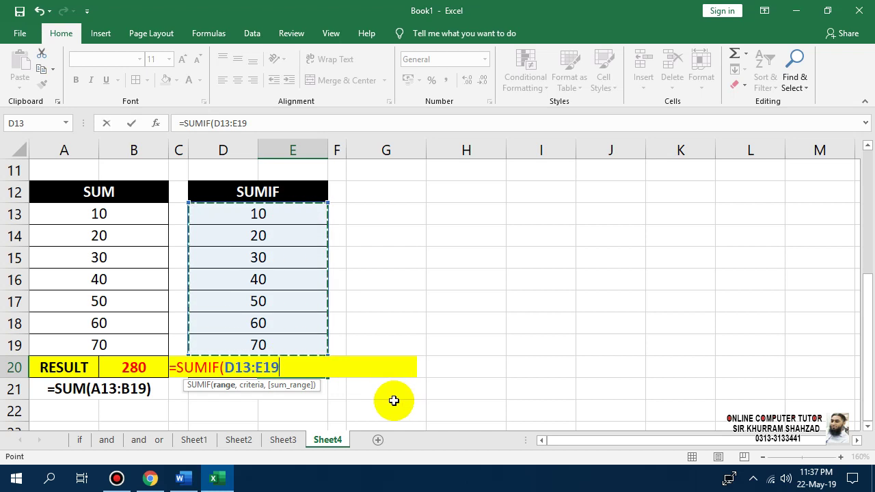
pyautogui.write(',">50')
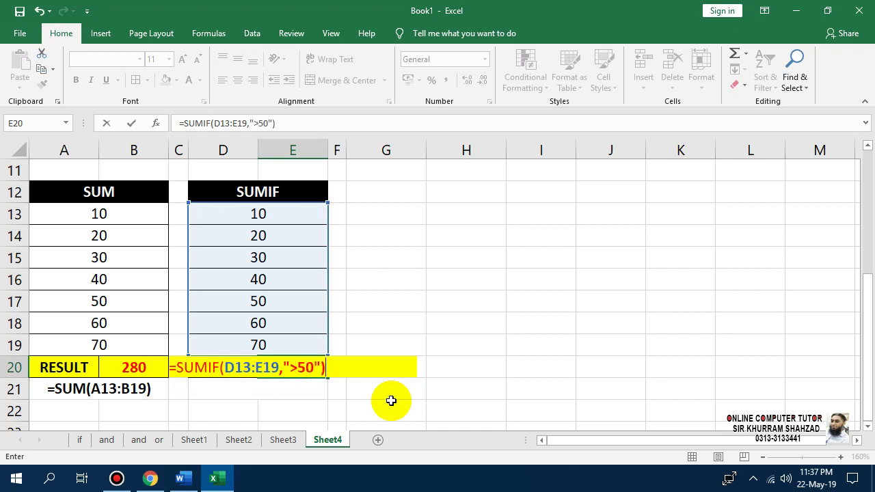
pyautogui.press('Return')
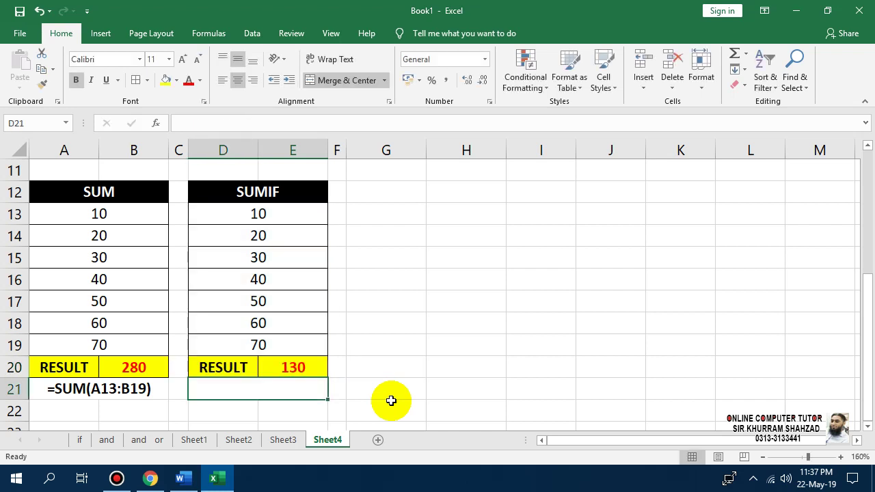
# Step: Check the values over 50 and copy the SUMIF formula text from E20
pyautogui.click(279, 307)
pyautogui.click(282, 327)
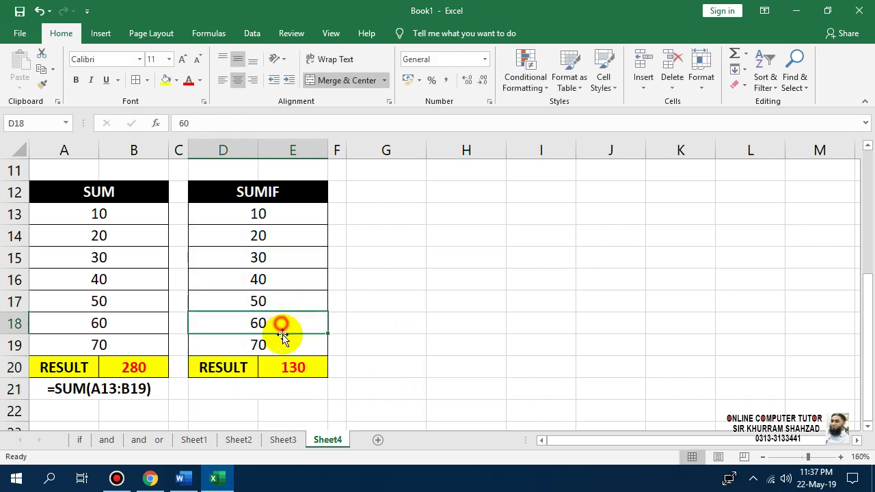
pyautogui.click(282, 345)
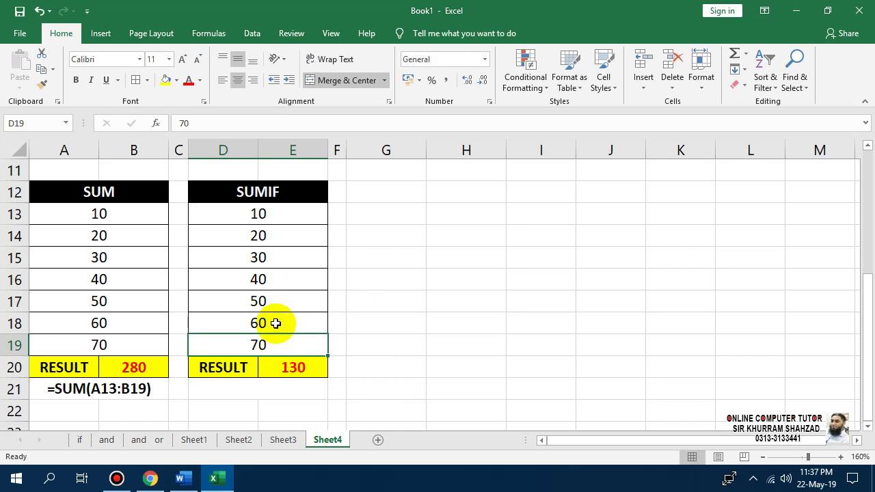
pyautogui.click(279, 322)
pyautogui.click(277, 345)
pyautogui.click(287, 369)
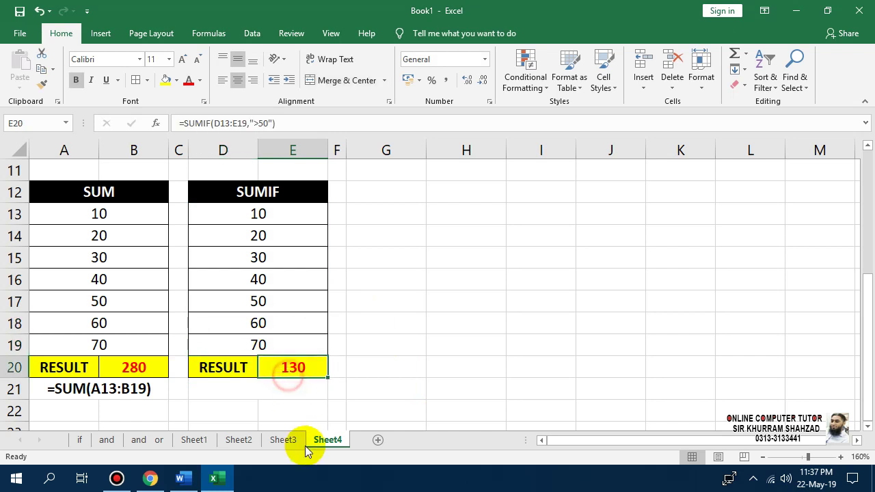
pyautogui.doubleClick(293, 373)
pyautogui.moveTo(343, 367); pyautogui.dragTo(192, 355)
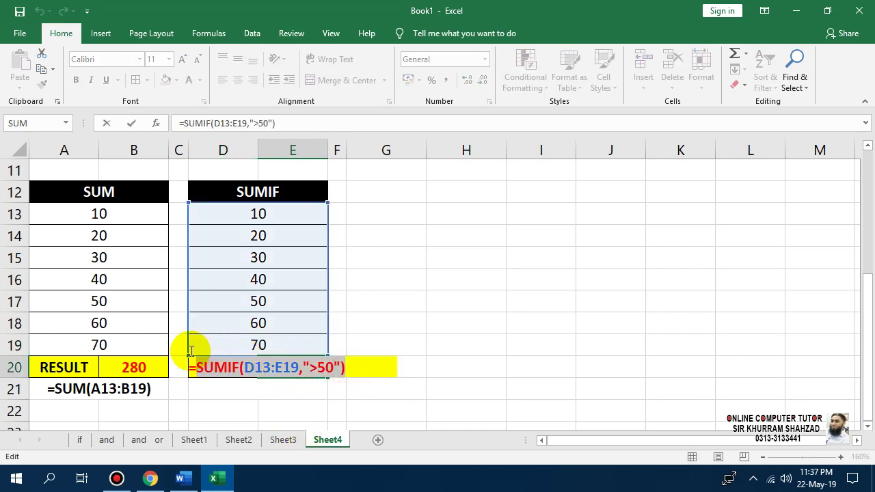
pyautogui.press('Escape')
# Step: Paste the formula as an apostrophe-prefixed label in D21 and shrink its font two sizes
pyautogui.click(245, 388)
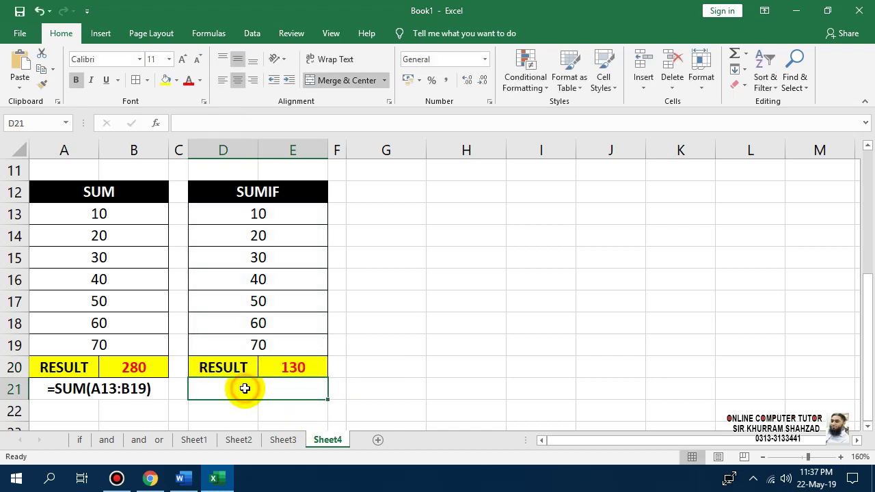
pyautogui.write("'")
pyautogui.hotkey('ctrl', 'v')
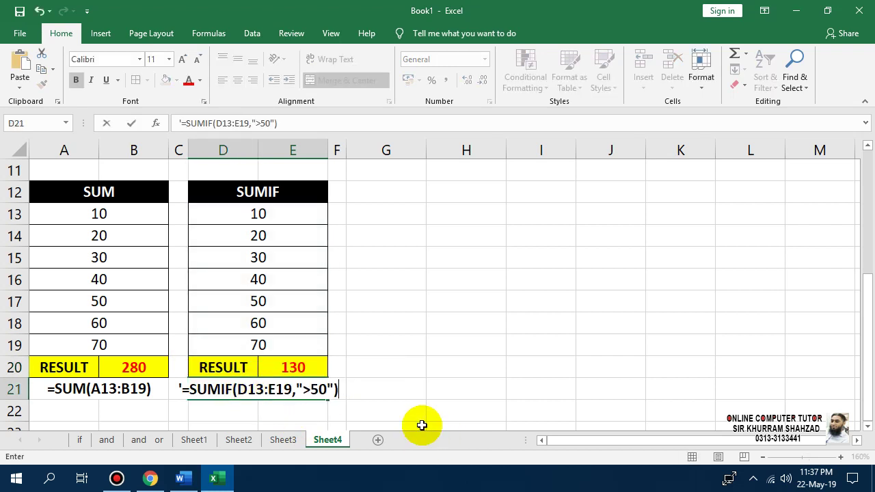
pyautogui.press('Return')
pyautogui.click(304, 387)
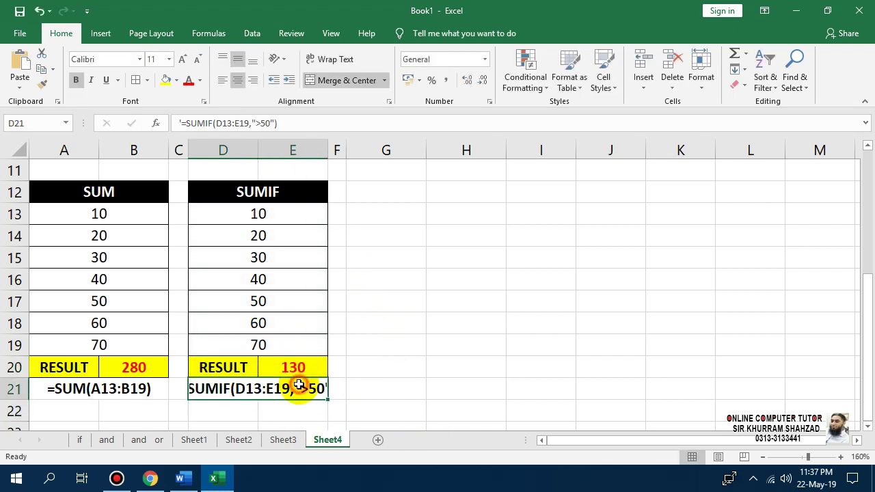
pyautogui.click(194, 63)
pyautogui.click(193, 64)
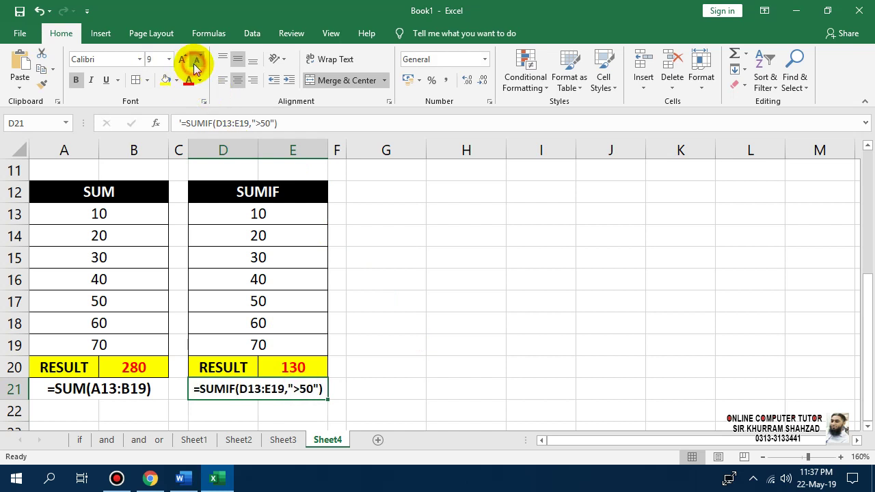
pyautogui.click(409, 277)
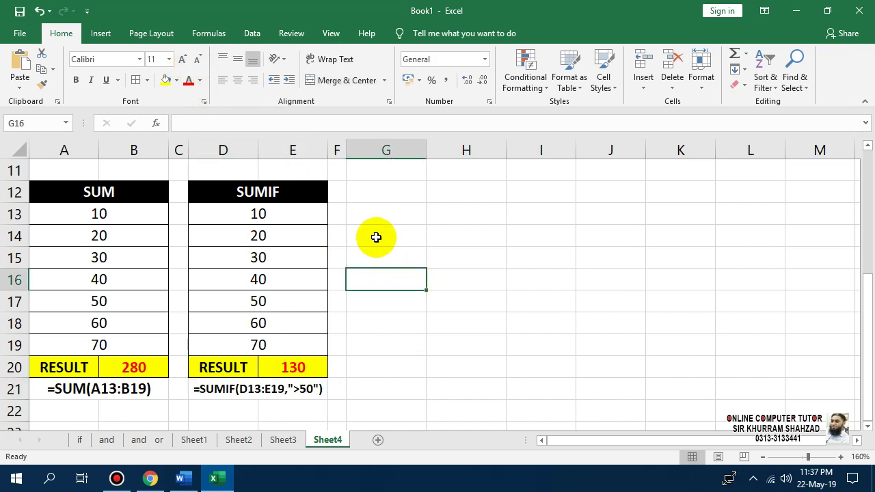
pyautogui.moveTo(304, 192); pyautogui.dragTo(299, 391)
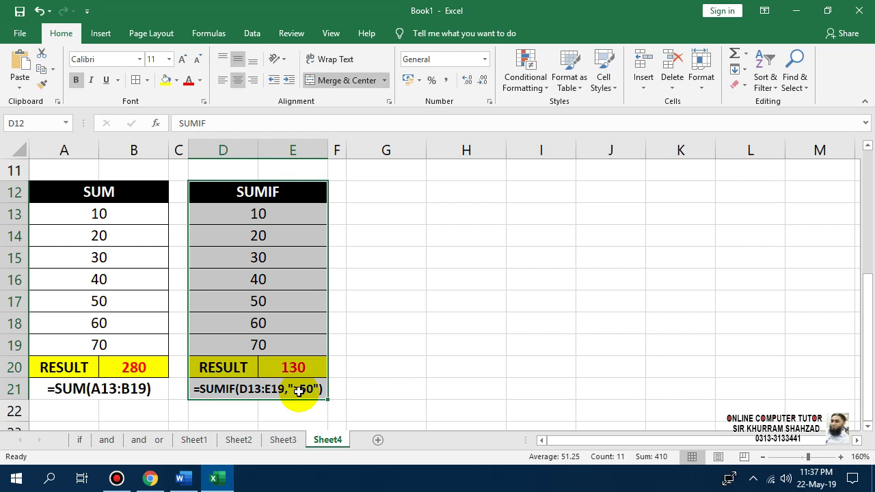
# Step: Copy the SUMIF table D12:E21 with its label and paste it at G12
pyautogui.hotkey('ctrl', 'c')
pyautogui.click(410, 192)
pyautogui.hotkey('ctrl', 'v')
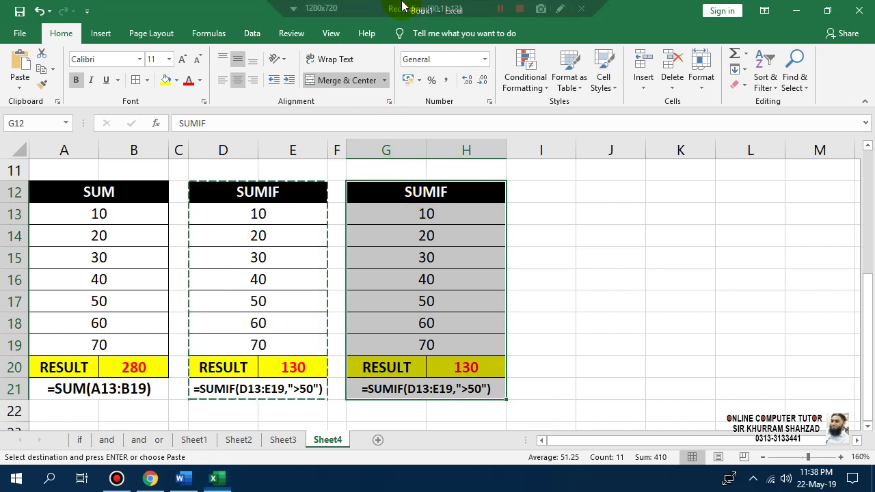
pyautogui.click(499, 8)
pyautogui.click(500, 9)
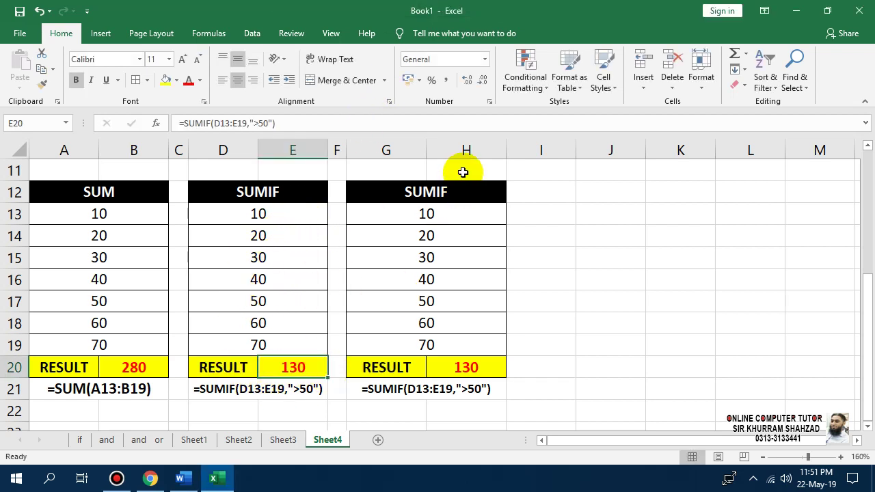
pyautogui.click(427, 229)
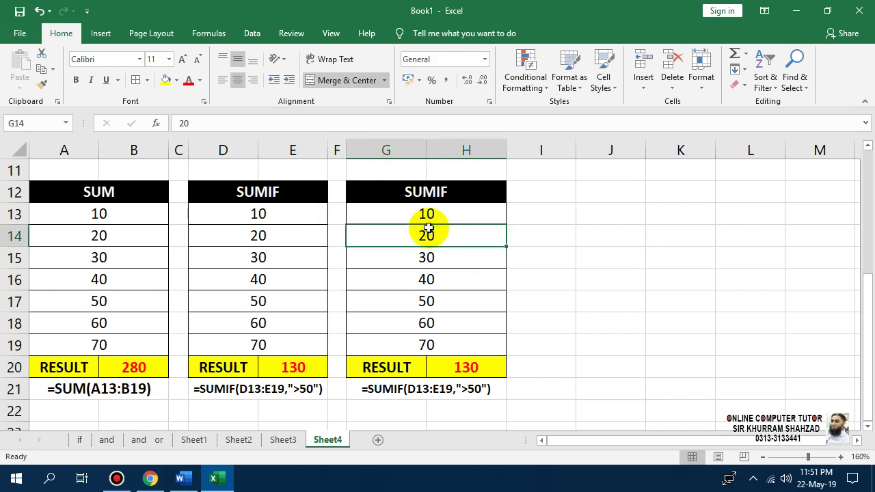
pyautogui.press('Up')
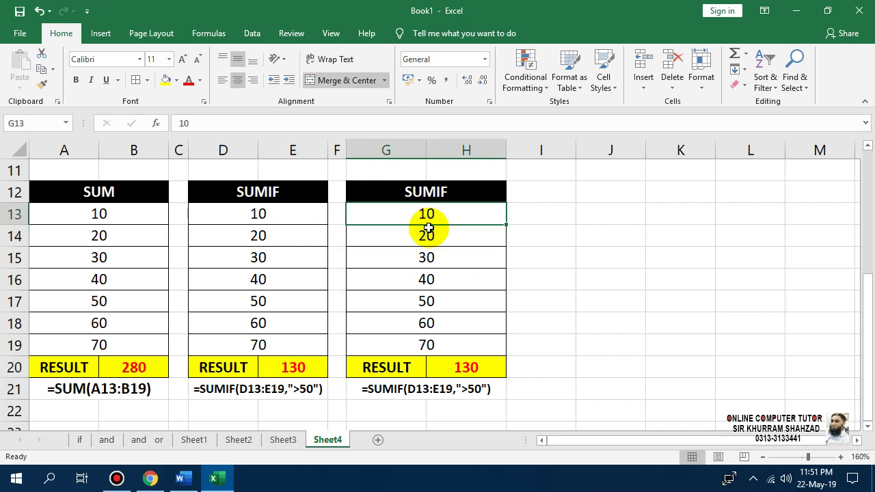
pyautogui.press('Down')
pyautogui.press('Down')
pyautogui.press('Down')
pyautogui.press('Down')
pyautogui.press('Down')
pyautogui.press('Down')
pyautogui.press('Down')
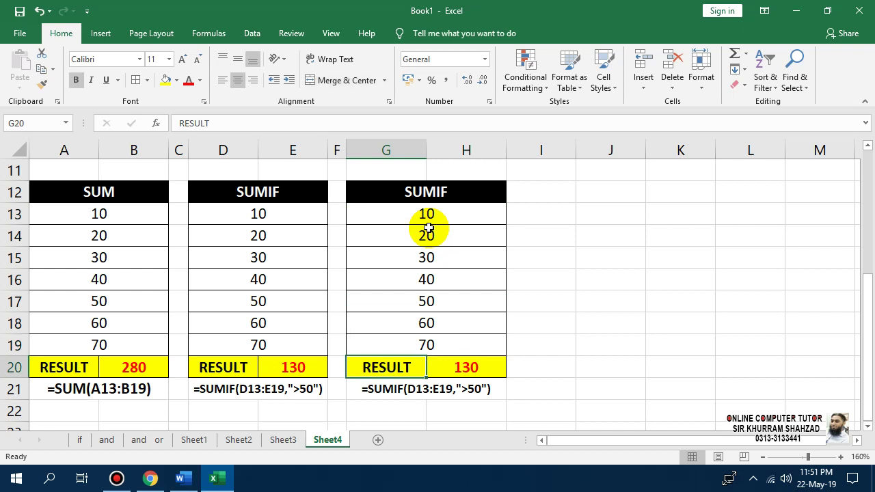
# Step: Clear the copy's result in H20 and unmerge G13 into two cells
pyautogui.press('Right')
pyautogui.press('Delete')
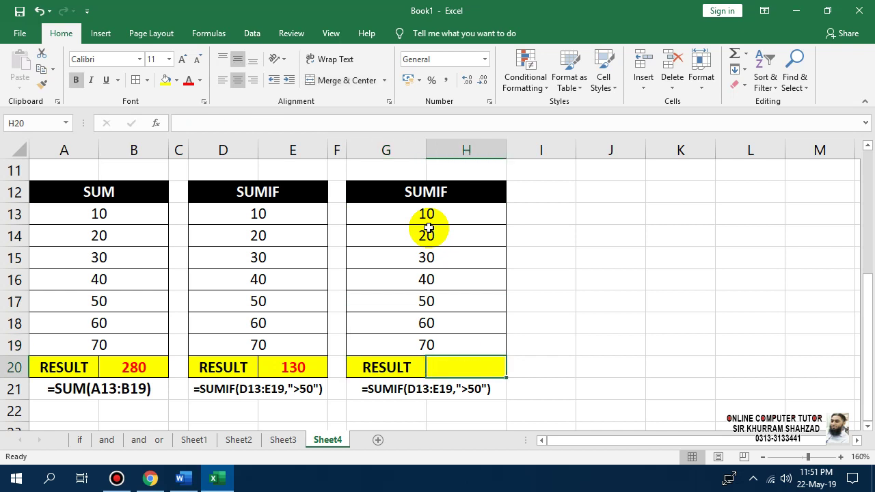
pyautogui.write('=SU')
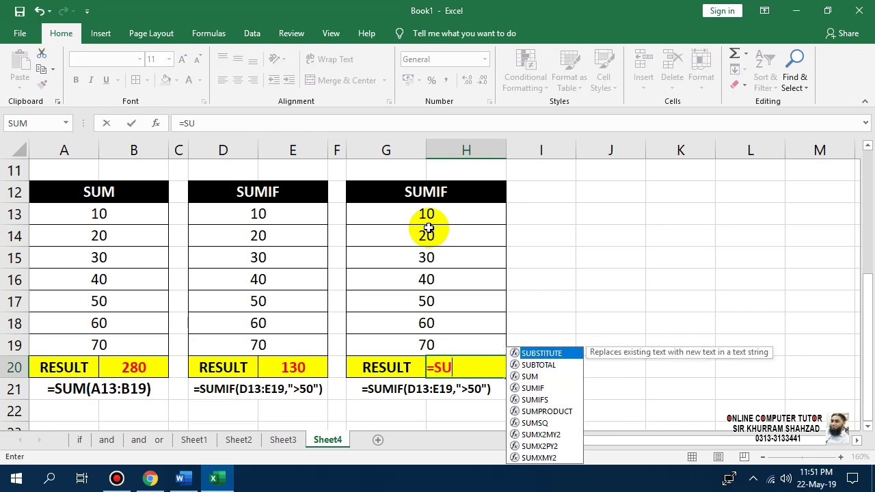
pyautogui.write('MIF(')
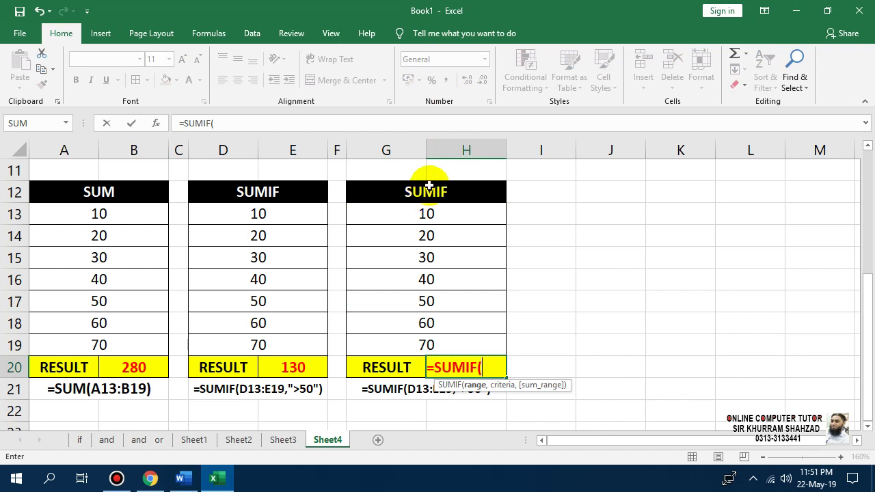
pyautogui.press('Escape')
pyautogui.click(391, 216)
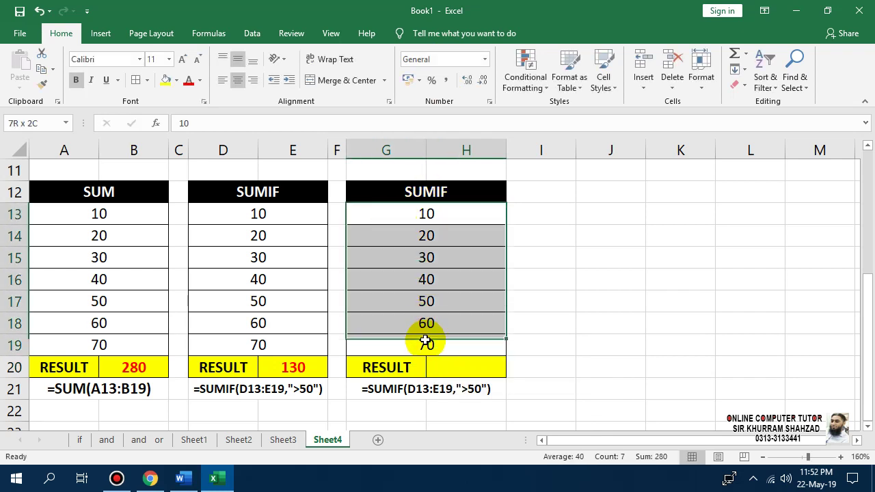
pyautogui.moveTo(408, 247); pyautogui.dragTo(426, 215)
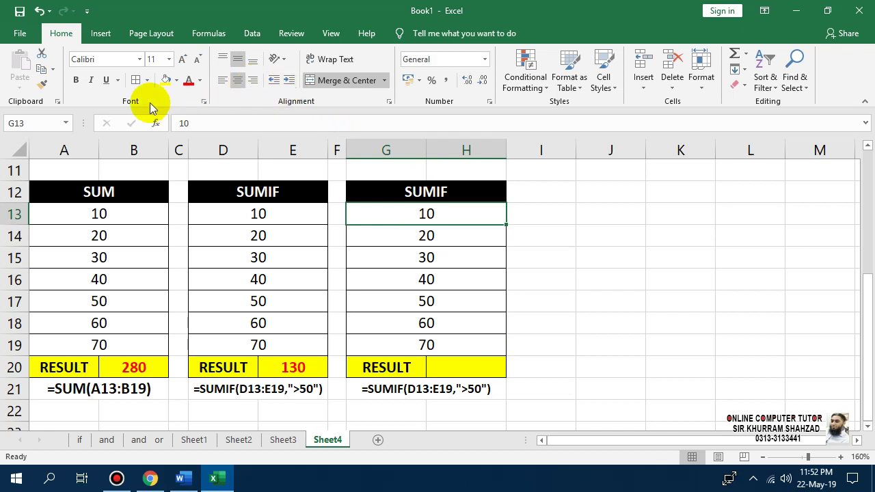
pyautogui.click(351, 80)
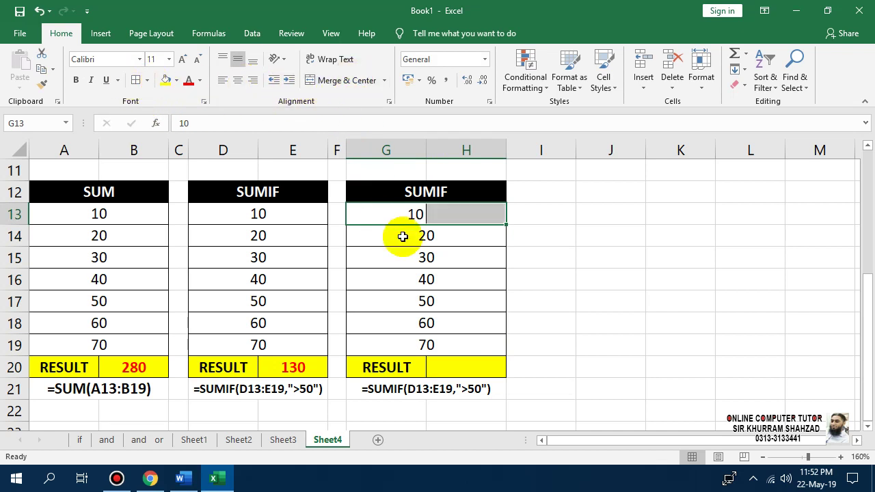
# Step: Paint row 13's split formatting onto rows 14–19 and move values 10–70 into column H
pyautogui.click(43, 83)
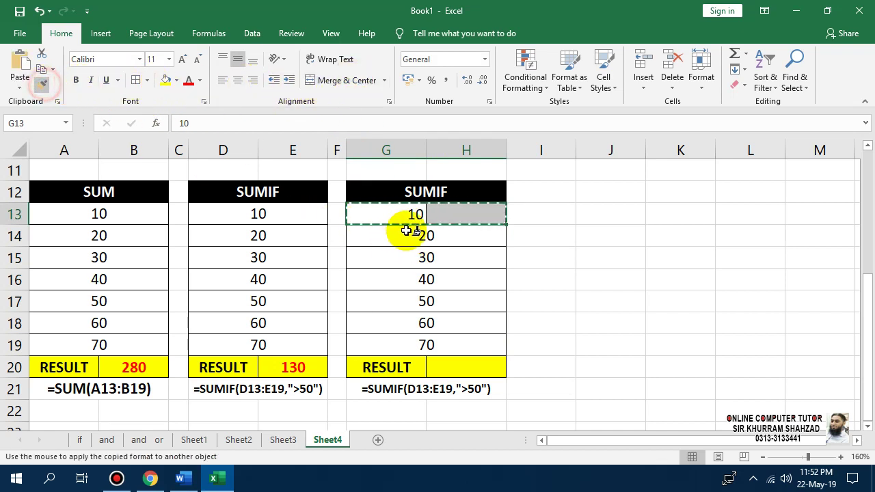
pyautogui.moveTo(459, 234); pyautogui.dragTo(371, 348)
pyautogui.click(565, 253)
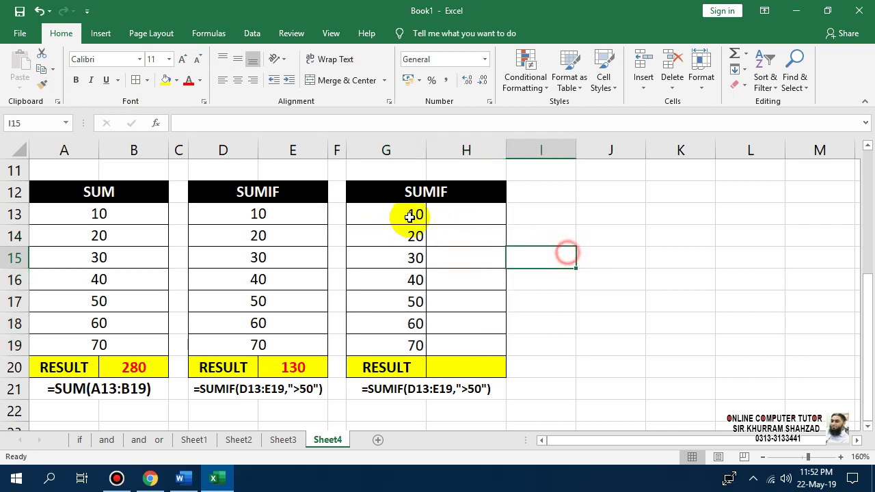
pyautogui.moveTo(410, 214); pyautogui.dragTo(395, 338)
pyautogui.hotkey('ctrl', 'c')
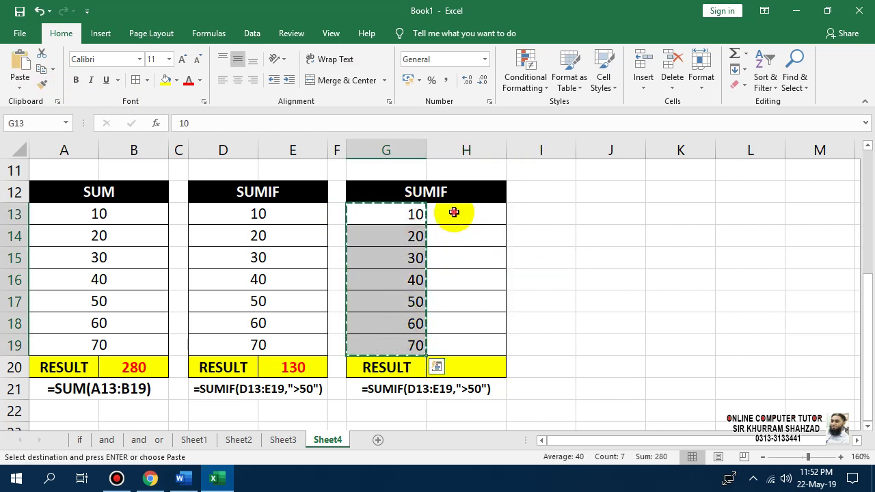
pyautogui.hotkey('ctrl', 'q')
pyautogui.click(453, 214)
pyautogui.hotkey('ctrl', 'v')
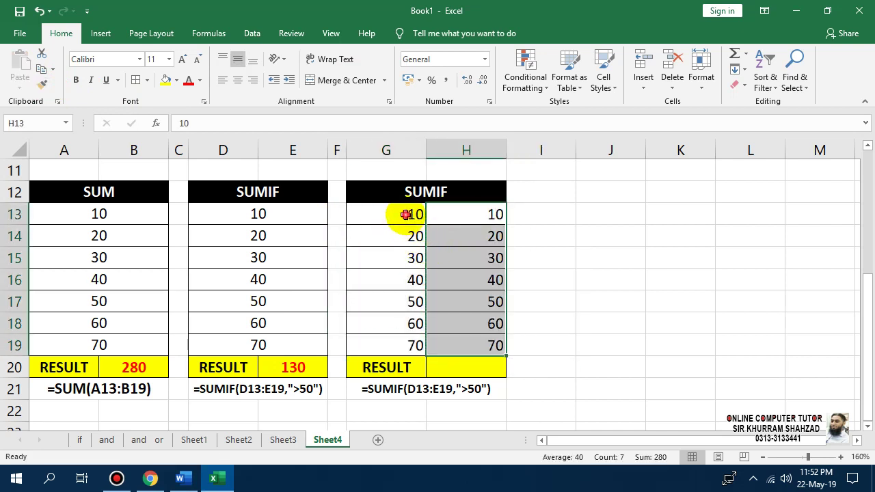
pyautogui.moveTo(401, 214); pyautogui.dragTo(401, 327)
pyautogui.press('Delete')
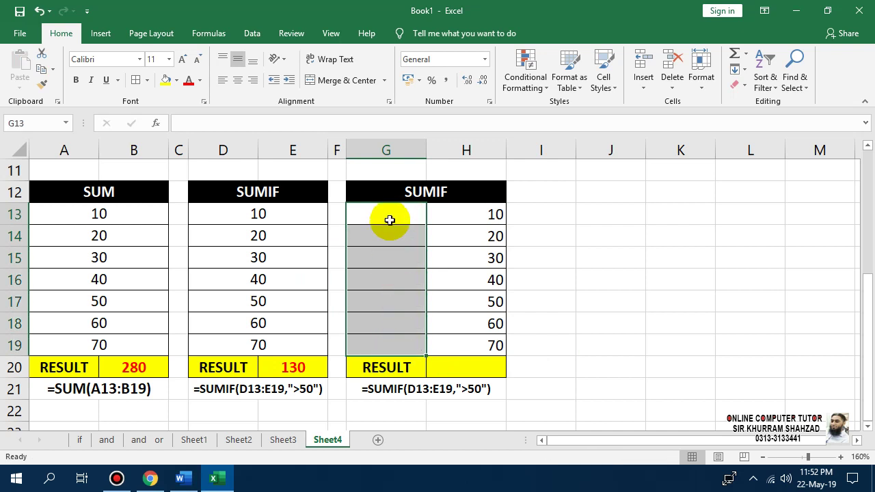
# Step: Enter the letters A, B, C, A, A, B, C in G13:G19
pyautogui.click(390, 214)
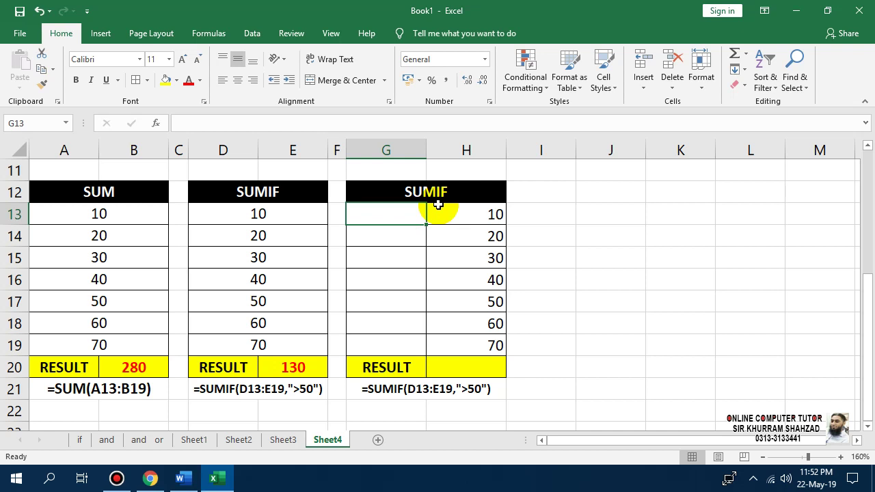
pyautogui.write('A')
pyautogui.press('Return')
pyautogui.write('B')
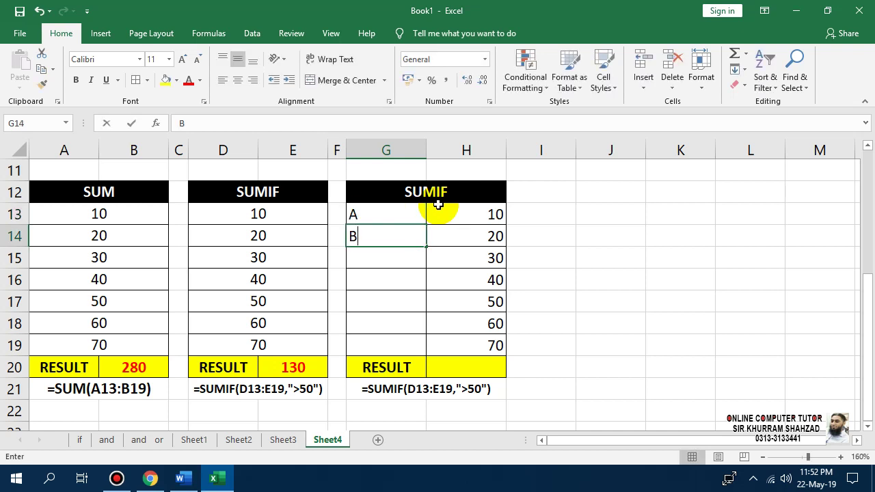
pyautogui.press('Return')
pyautogui.write('C')
pyautogui.press('Return')
pyautogui.write('A')
pyautogui.press('Return')
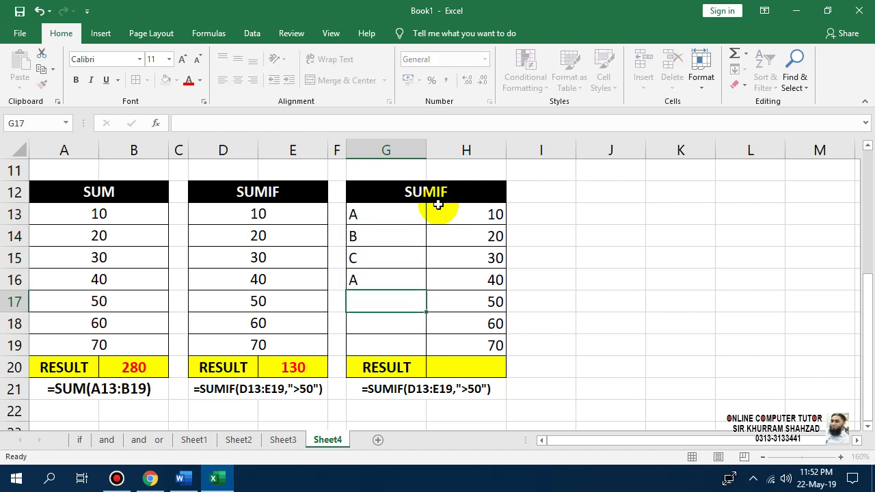
pyautogui.write('A')
pyautogui.press('Return')
pyautogui.write('B')
pyautogui.press('Return')
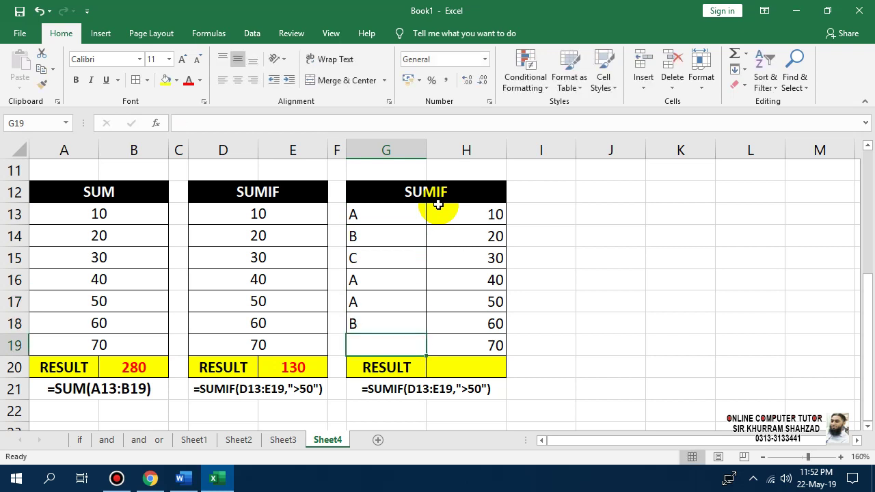
pyautogui.write('C')
pyautogui.press('Return')
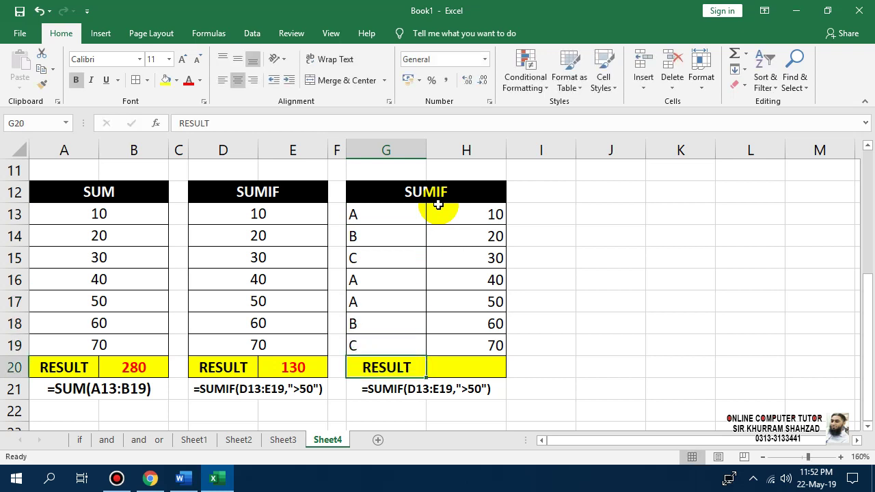
# Step: Enter =SUMIF(G13:G19,"A",H13:H19) in H20, totalling the A rows to 100
pyautogui.press('Right')
pyautogui.write('=')
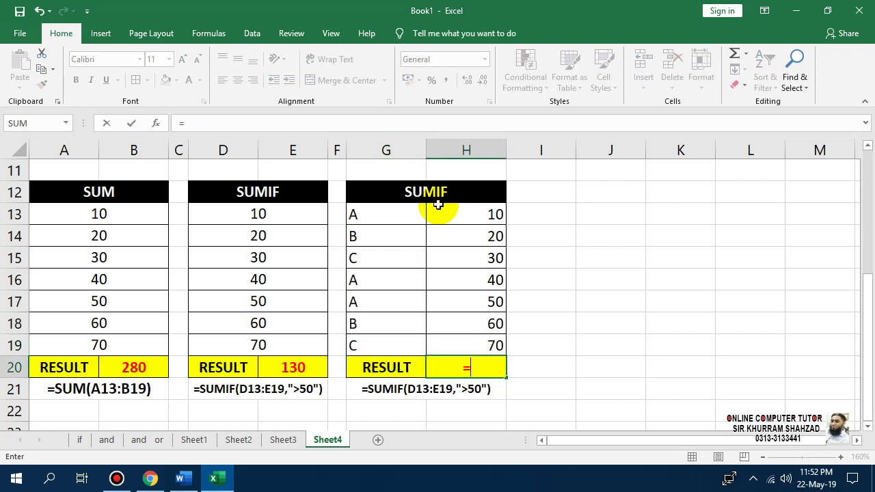
pyautogui.write('SUMIF(')
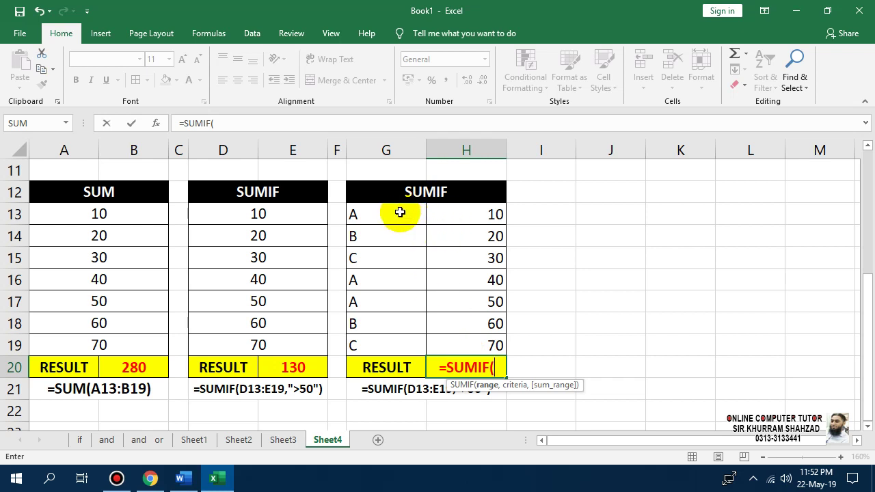
pyautogui.moveTo(399, 211); pyautogui.dragTo(402, 345)
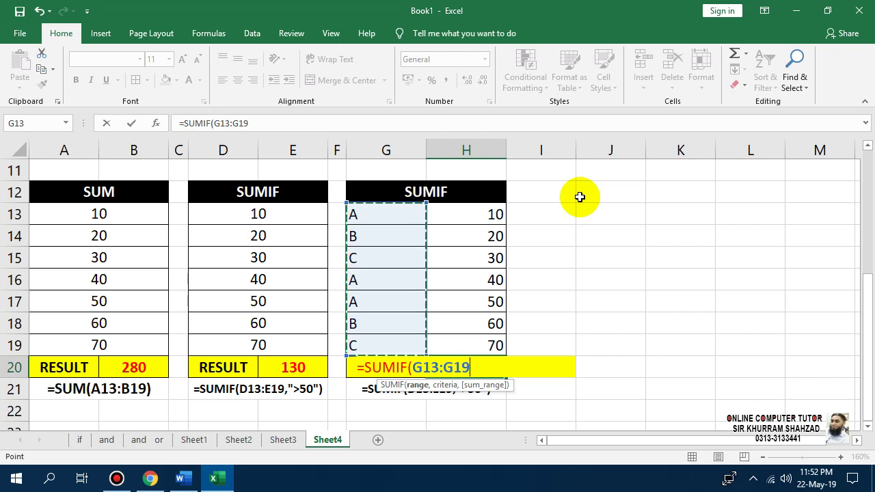
pyautogui.write(',"A')
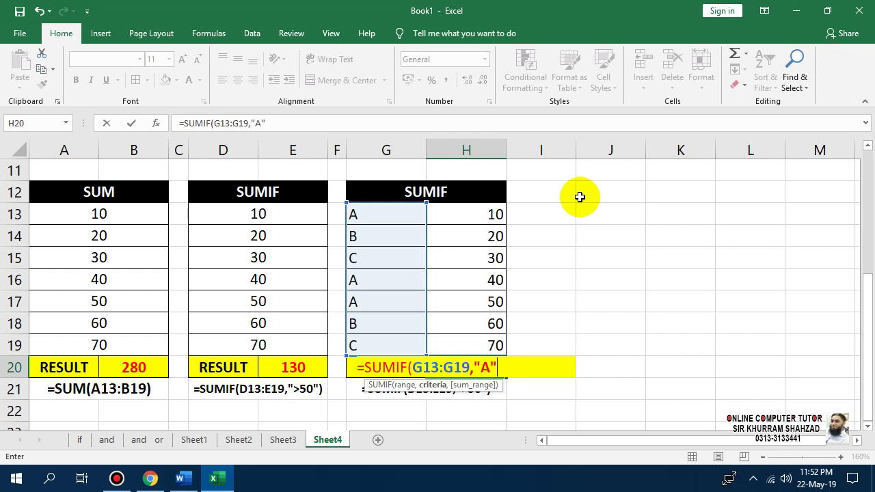
pyautogui.write(',')
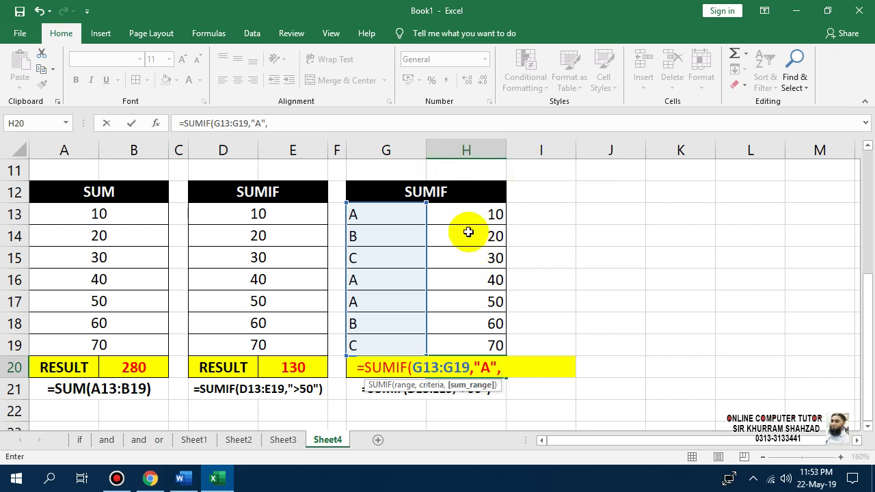
pyautogui.moveTo(468, 212); pyautogui.dragTo(456, 342)
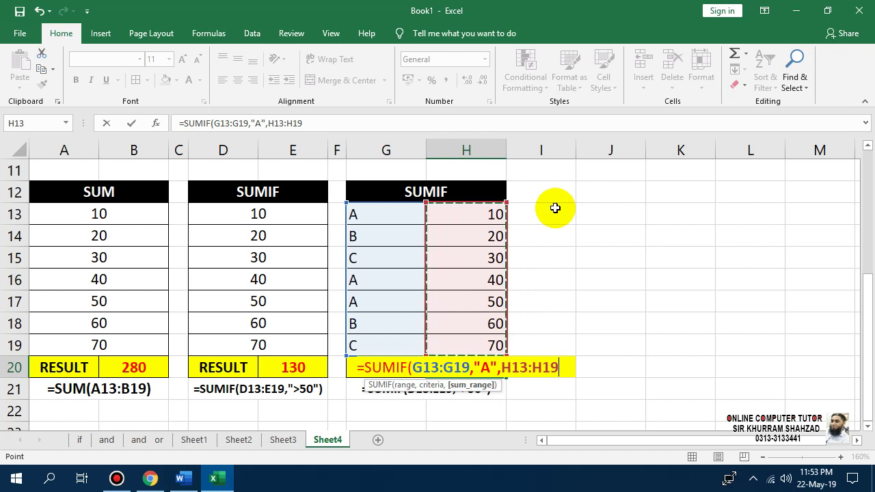
pyautogui.write(')')
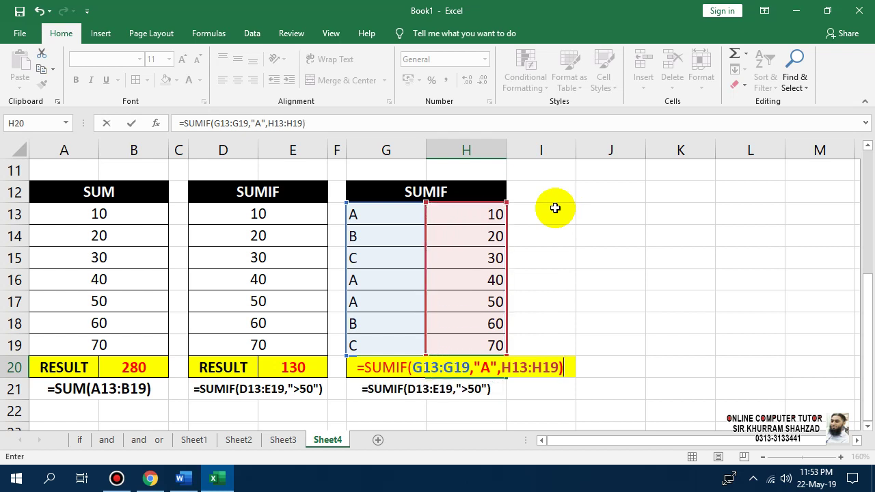
pyautogui.press('Return')
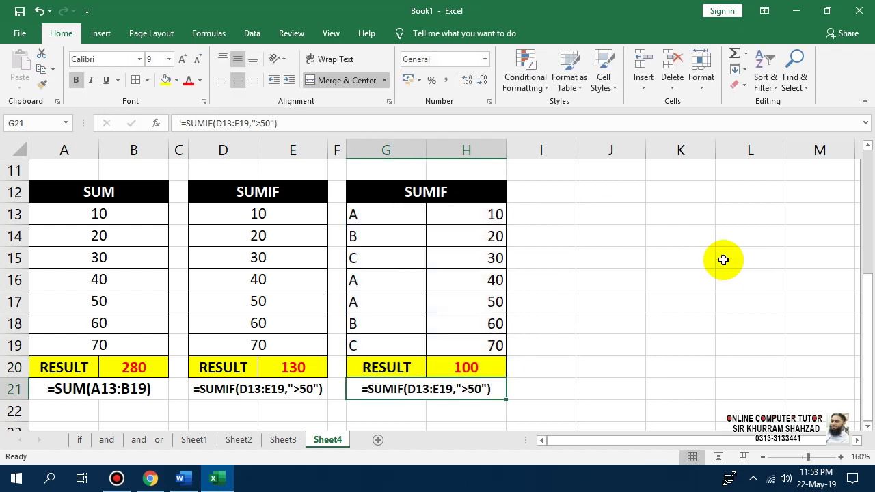
# Step: Fill the A rows 16 and 17, holding 40 and 50, yellow
pyautogui.click(479, 306)
pyautogui.click(477, 287)
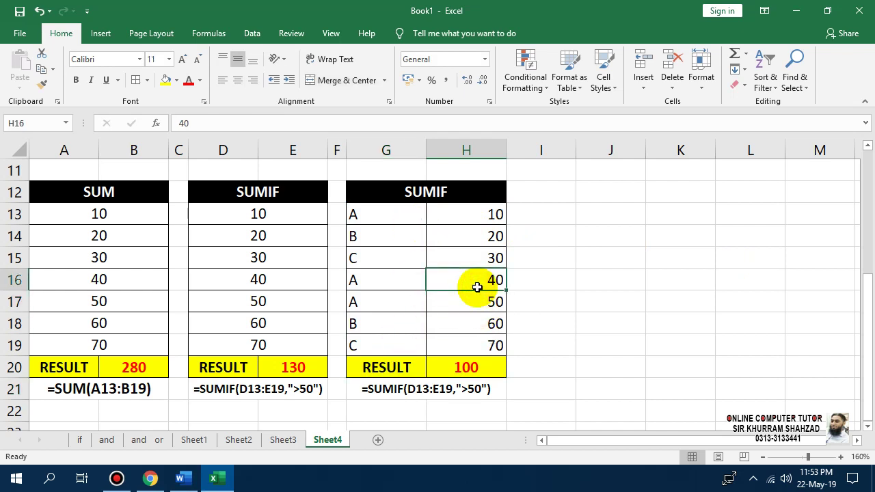
pyautogui.click(475, 306)
pyautogui.moveTo(399, 300); pyautogui.dragTo(456, 287)
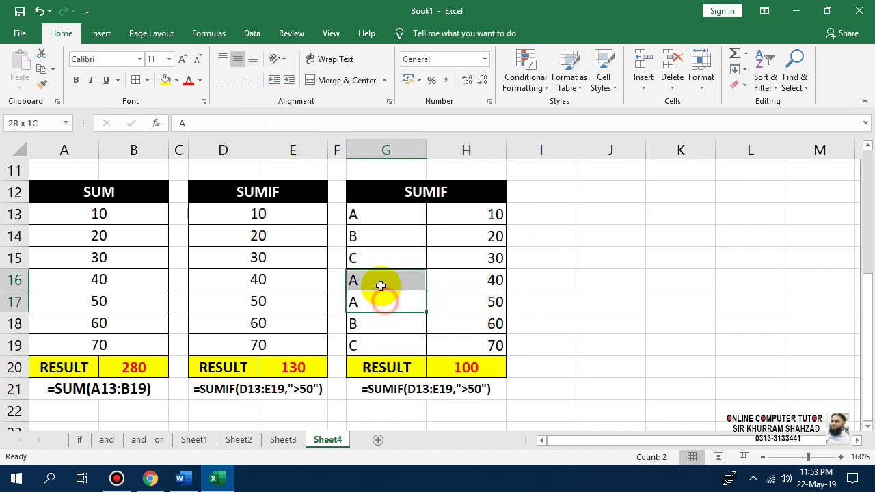
pyautogui.click(165, 80)
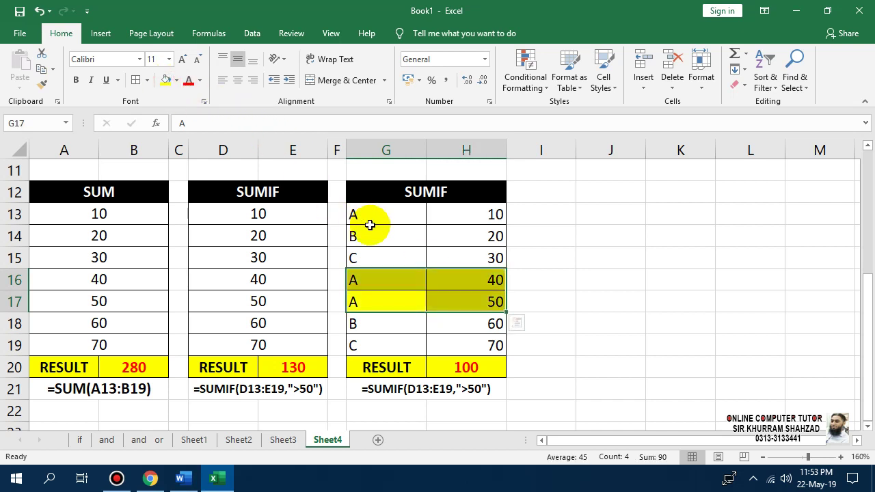
# Step: Fill A row 13, holding 10, yellow and check it against H20's total of 100
pyautogui.moveTo(367, 216)
pyautogui.mouseDown()
pyautogui.moveTo(463, 229)
pyautogui.moveTo(390, 214)
pyautogui.mouseUp()
pyautogui.click(449, 209)
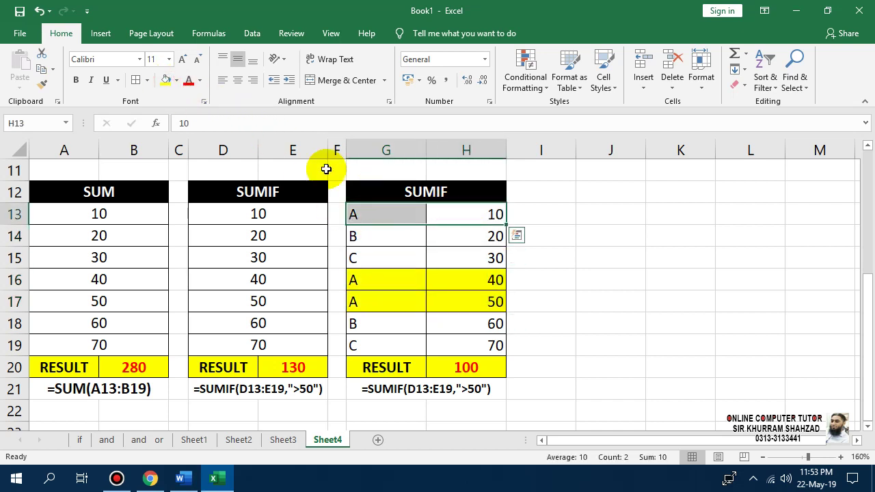
pyautogui.click(164, 80)
pyautogui.click(551, 293)
pyautogui.click(495, 215)
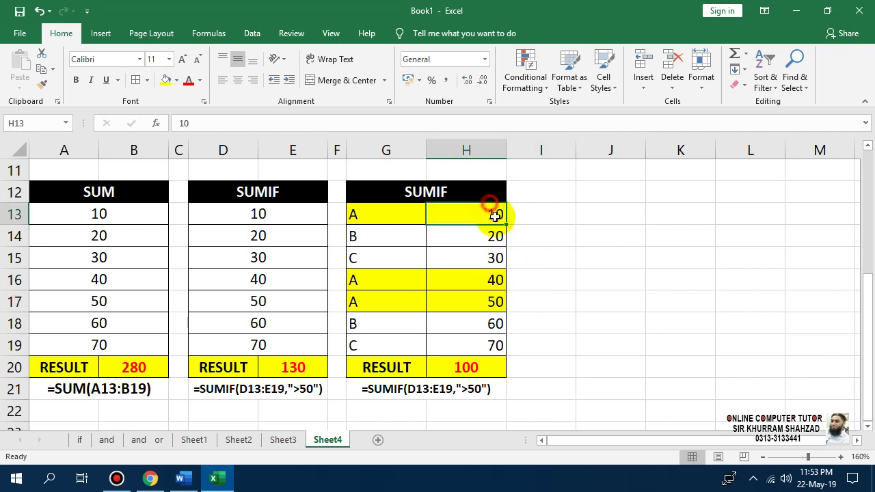
pyautogui.click(501, 287)
pyautogui.click(497, 302)
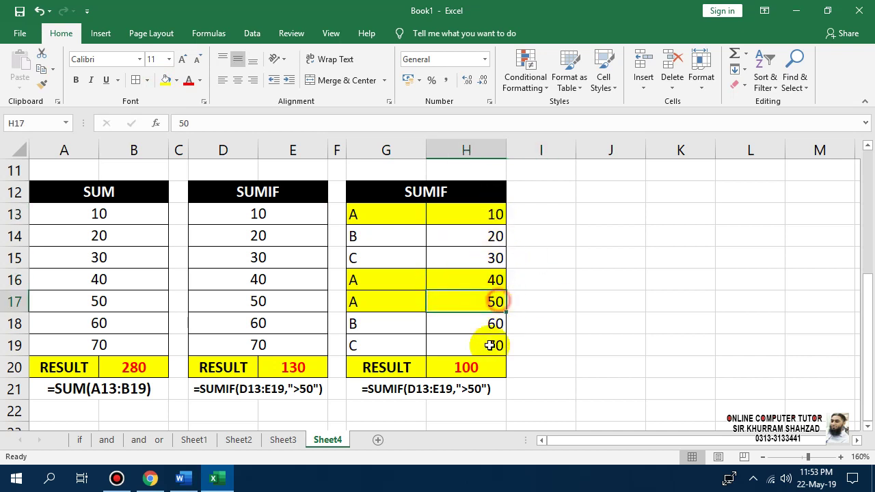
pyautogui.click(470, 369)
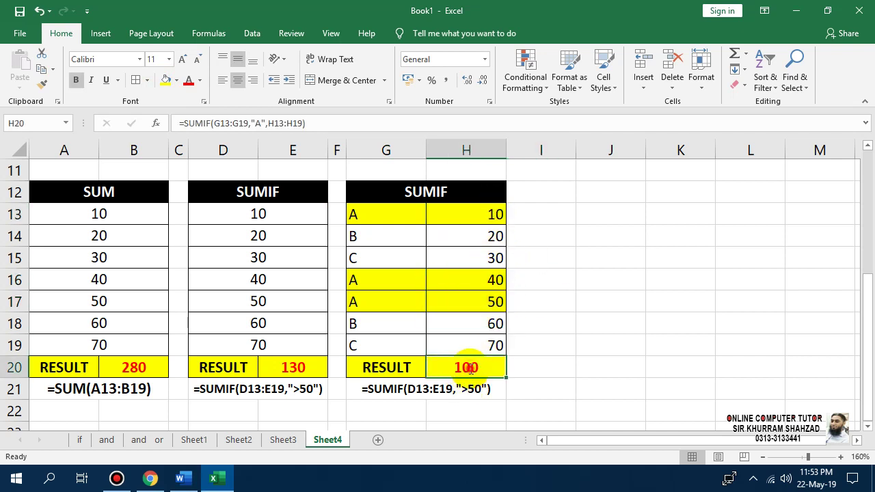
# Step: Copy H20's formula into G21 as text =SUMIF(G13:G19,"A",H13:H19) and widen columns G:H to fit
pyautogui.doubleClick(466, 369)
pyautogui.moveTo(564, 368); pyautogui.dragTo(360, 367)
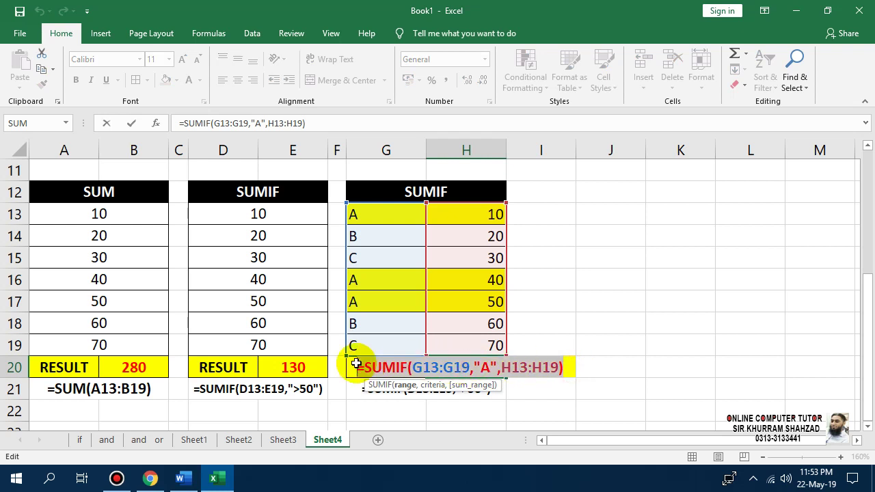
pyautogui.press('Return')
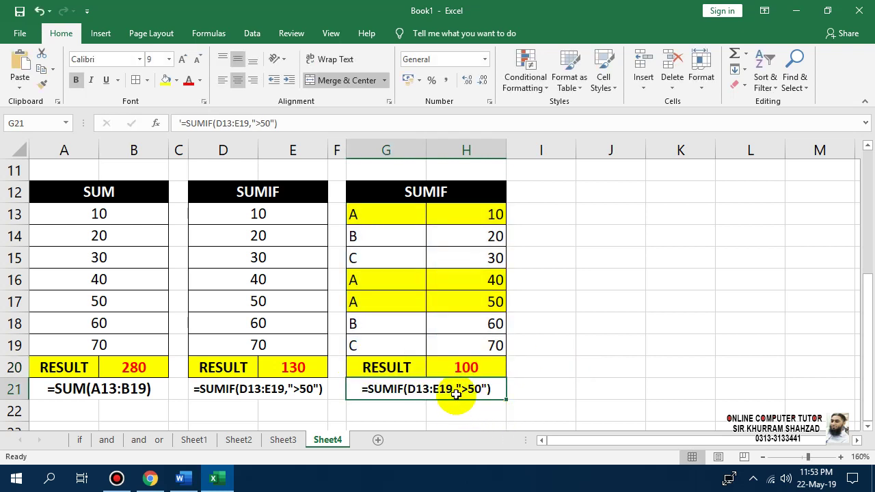
pyautogui.press('BackSpace')
pyautogui.hotkey('ctrl', 'v')
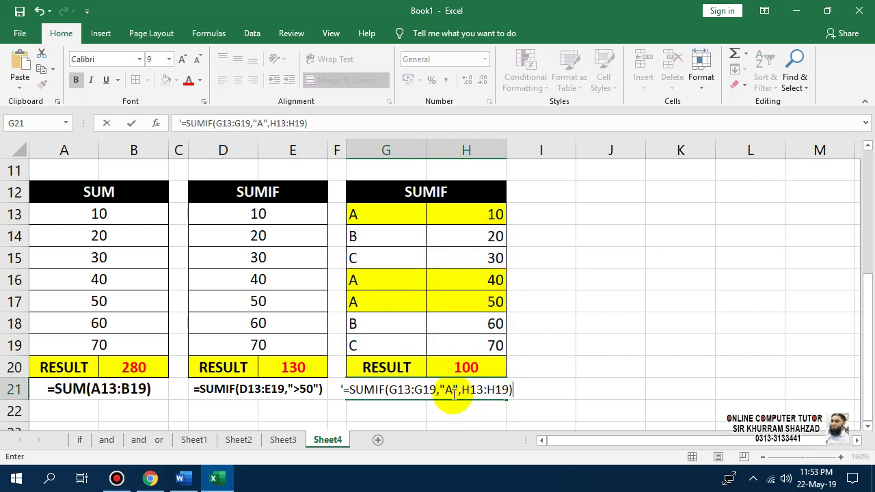
pyautogui.press('Return')
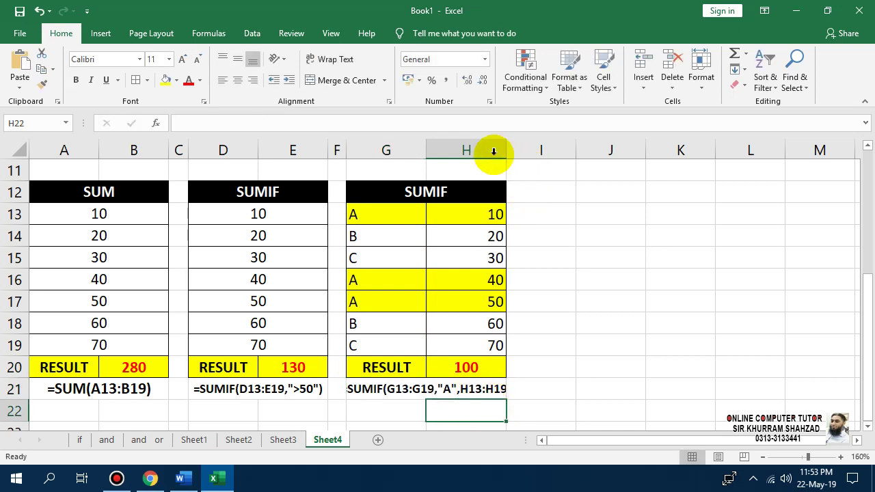
pyautogui.moveTo(472, 151)
pyautogui.mouseDown()
pyautogui.moveTo(421, 147)
pyautogui.moveTo(433, 146)
pyautogui.mouseUp()
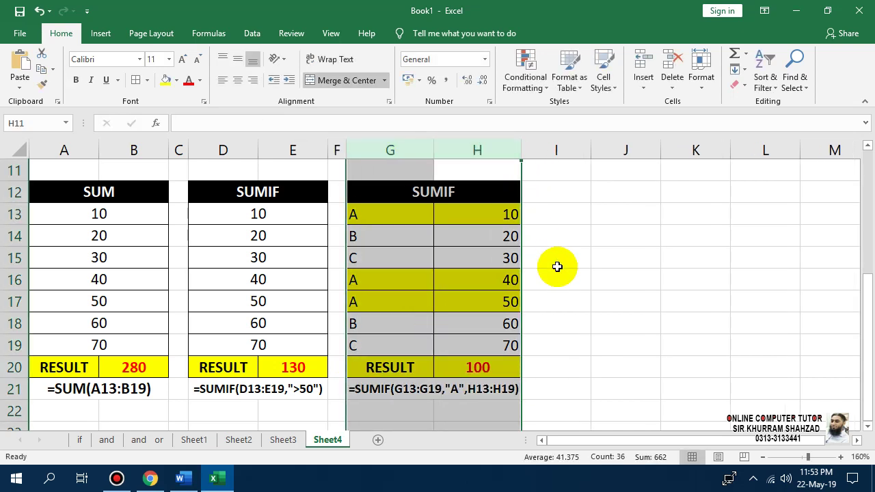
pyautogui.click(576, 296)
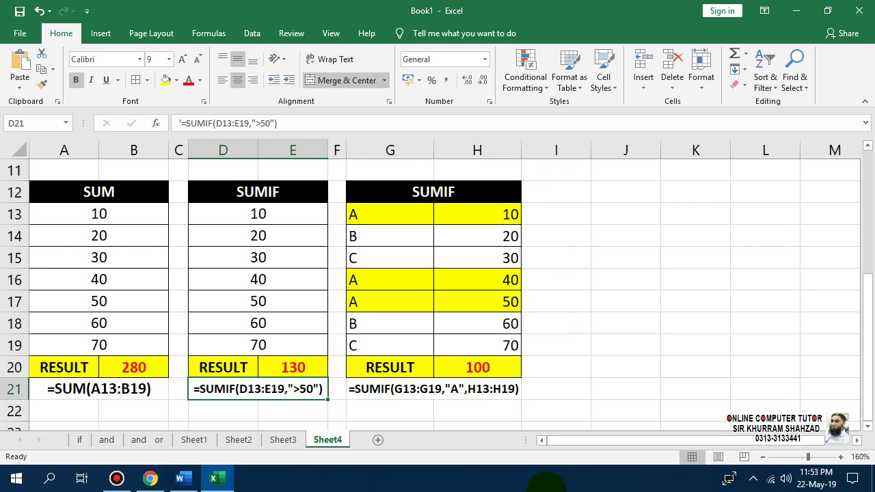
pyautogui.doubleClick(298, 388)
pyautogui.press('BackSpace')
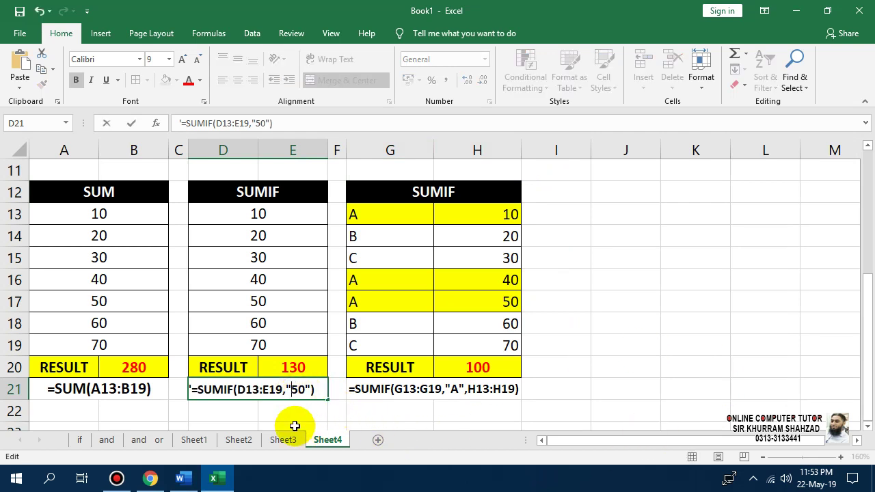
pyautogui.write('<')
pyautogui.press('BackSpace')
pyautogui.write('>')
pyautogui.press('BackSpace')
pyautogui.write('>')
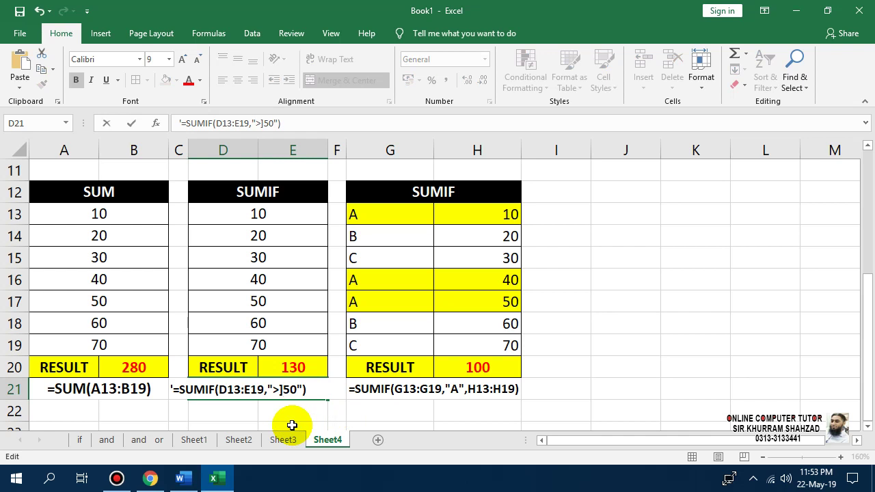
pyautogui.press('Return')
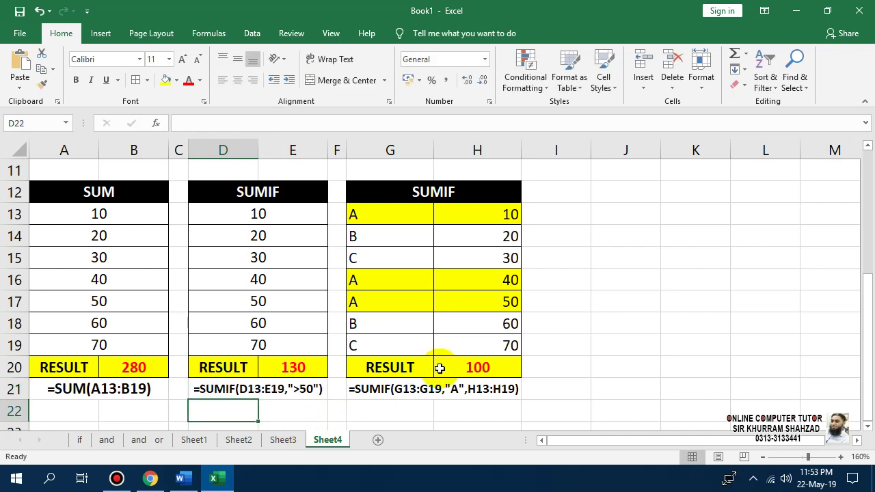
pyautogui.click(440, 388)
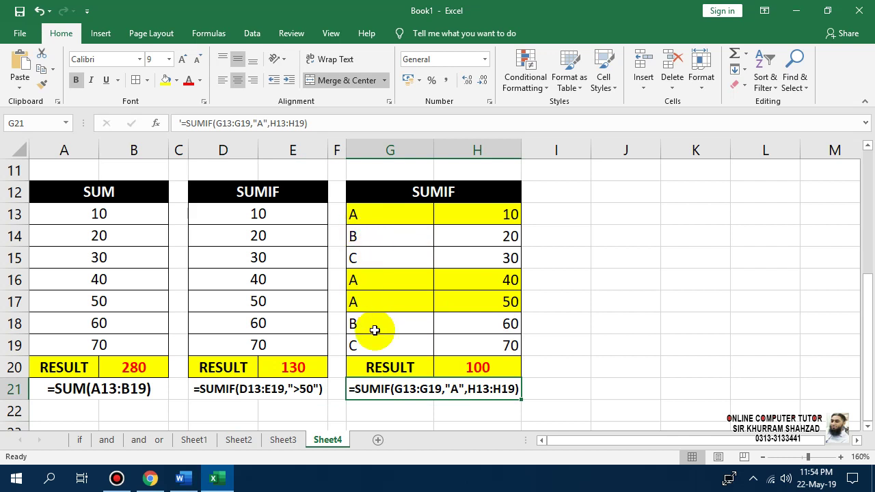
pyautogui.click(506, 213)
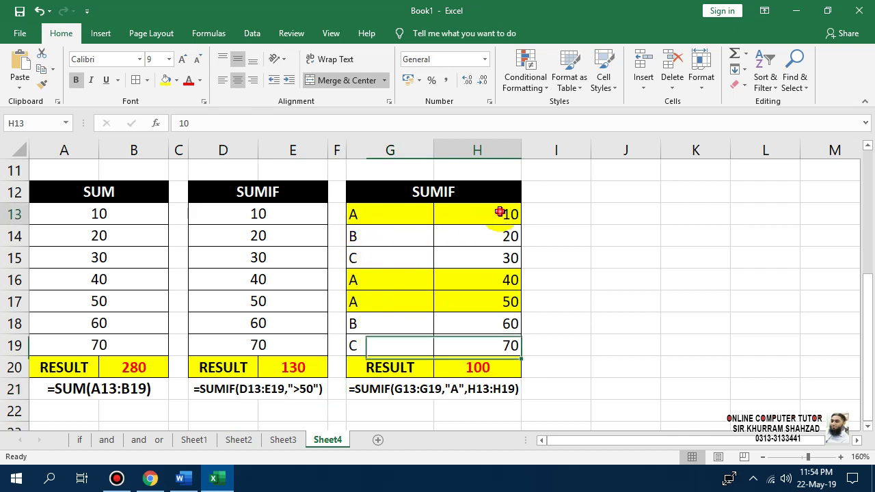
pyautogui.click(493, 257)
pyautogui.click(482, 395)
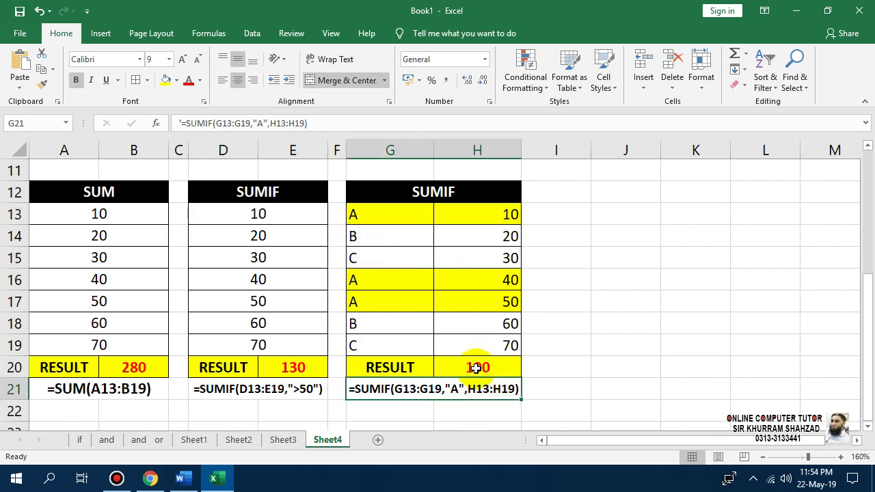
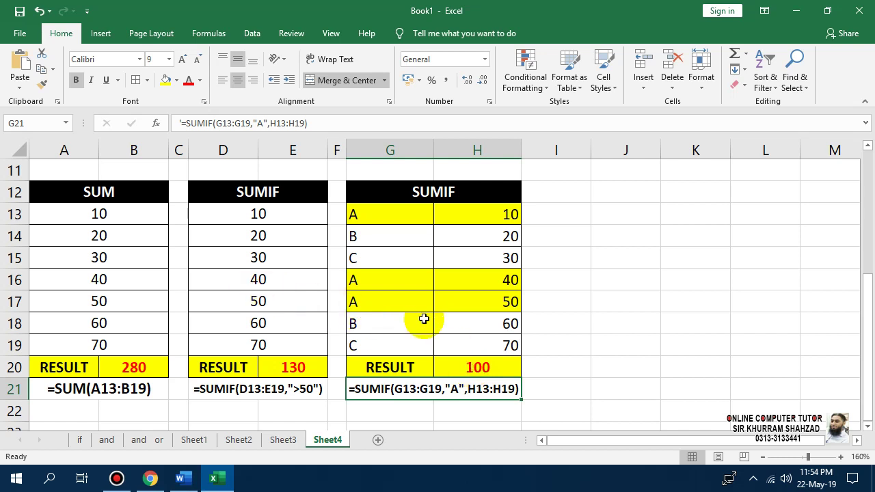
# Step: Copy the SUMIF table G12:H21 to J12 and narrow column I between the tables
pyautogui.moveTo(484, 196); pyautogui.dragTo(470, 394)
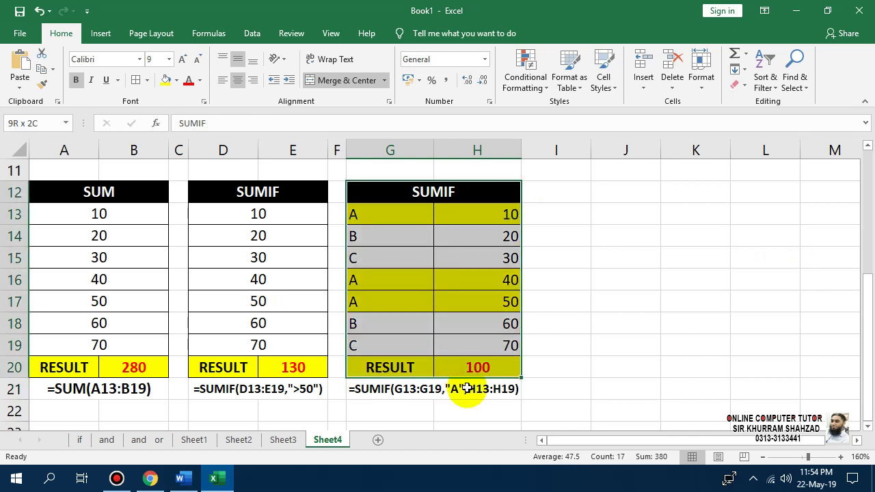
pyautogui.hotkey('ctrl', 'c')
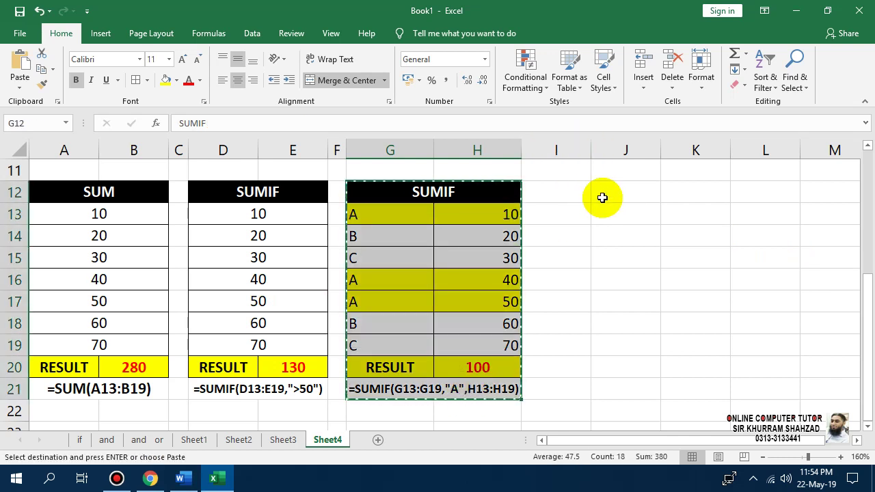
pyautogui.click(605, 194)
pyautogui.hotkey('ctrl', 'v')
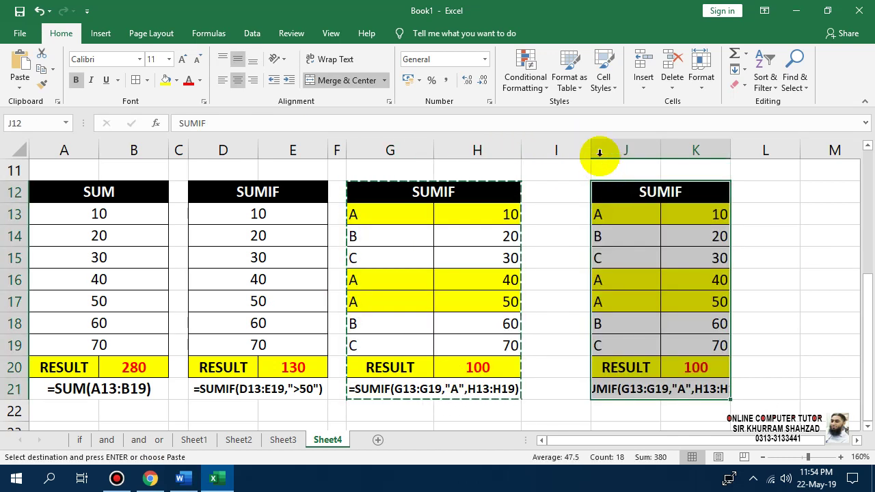
pyautogui.moveTo(591, 150); pyautogui.dragTo(542, 145)
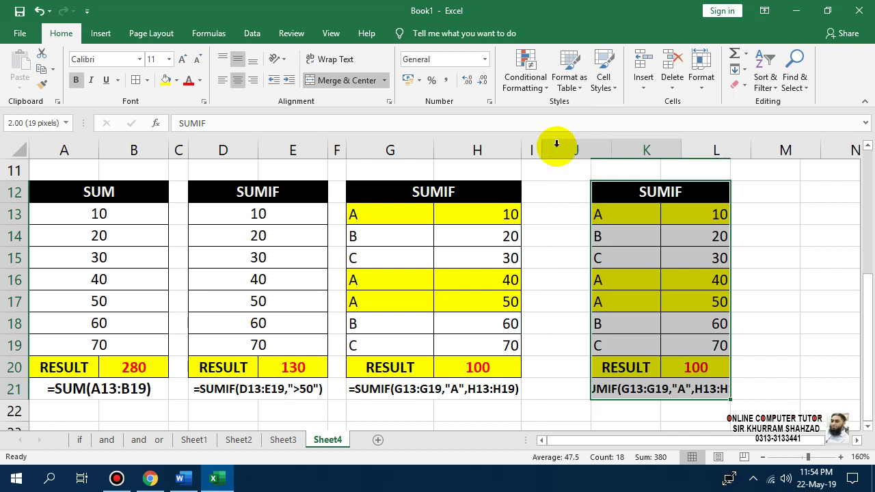
# Step: Retitle the copied table SUMIFS and insert a blank column K
pyautogui.doubleClick(642, 189)
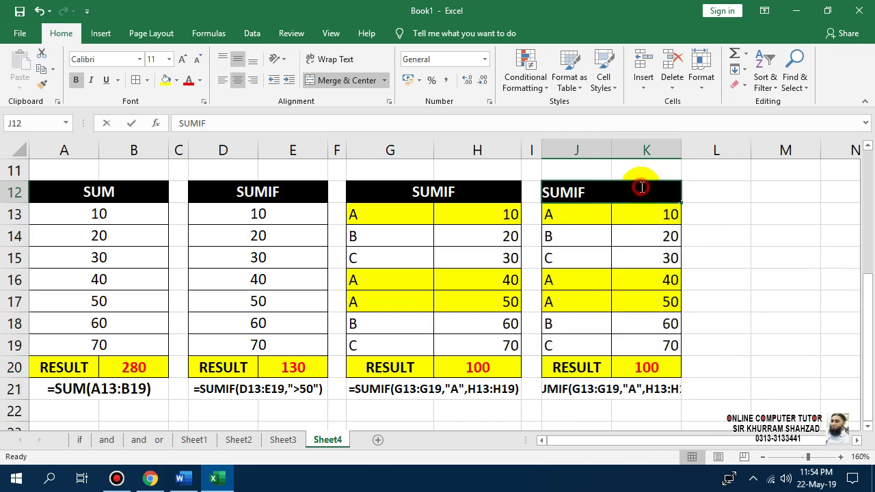
pyautogui.write('S')
pyautogui.click(738, 184)
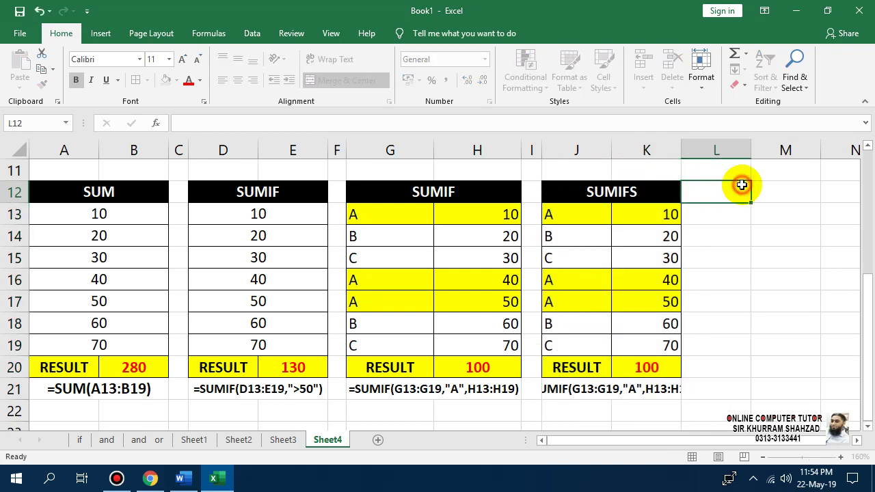
pyautogui.rightClick(619, 154)
pyautogui.click(636, 248)
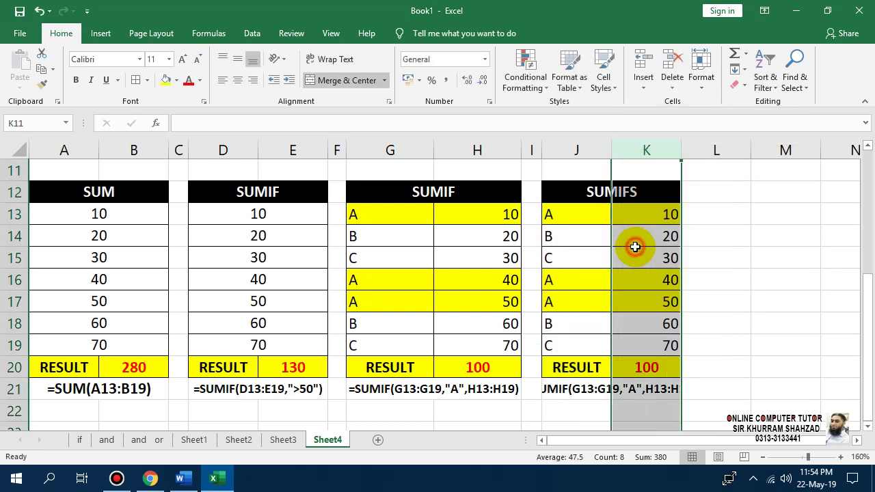
pyautogui.click(712, 272)
# Step: Remove the yellow fill from the data rows J13:L19
pyautogui.click(650, 214)
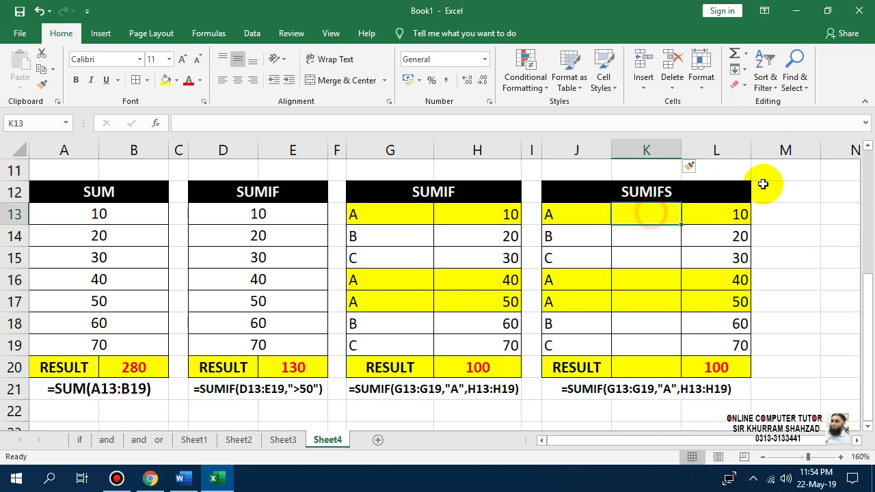
pyautogui.moveTo(738, 209)
pyautogui.mouseDown()
pyautogui.moveTo(650, 302)
pyautogui.moveTo(585, 346)
pyautogui.mouseUp()
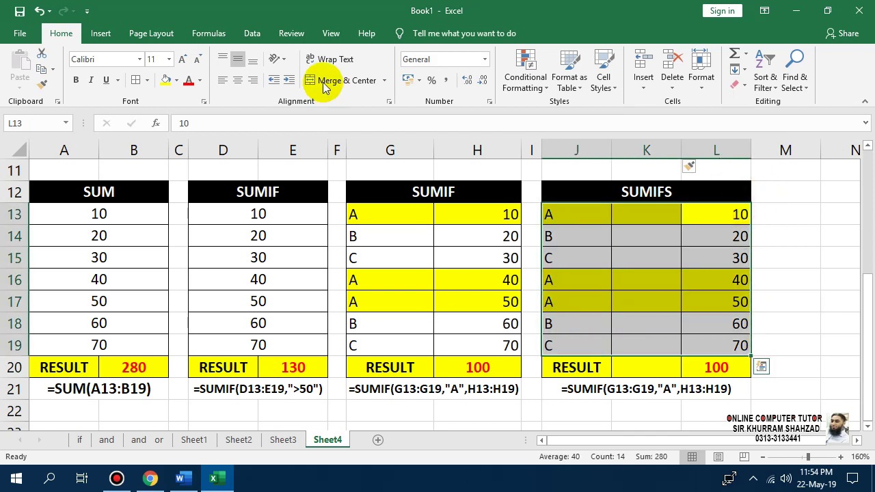
pyautogui.click(176, 81)
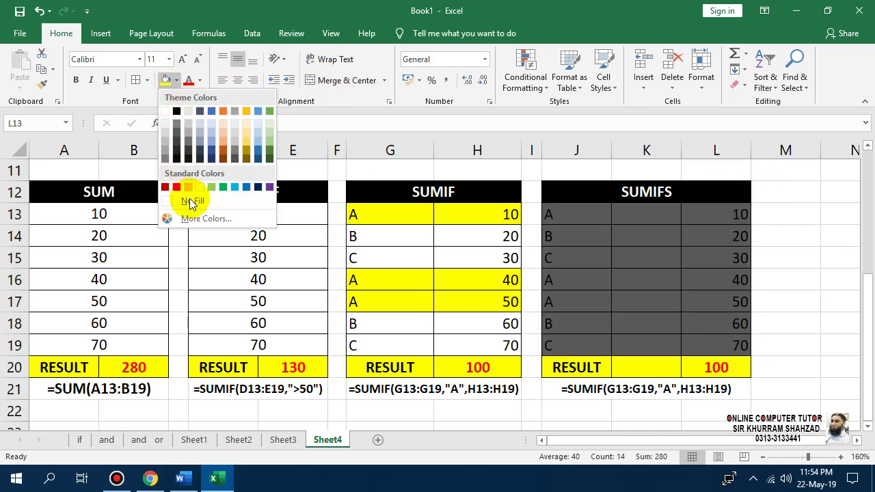
pyautogui.click(191, 199)
# Step: Merge K20:L20 into one centred result cell and clear its old value
pyautogui.moveTo(696, 374); pyautogui.dragTo(570, 369)
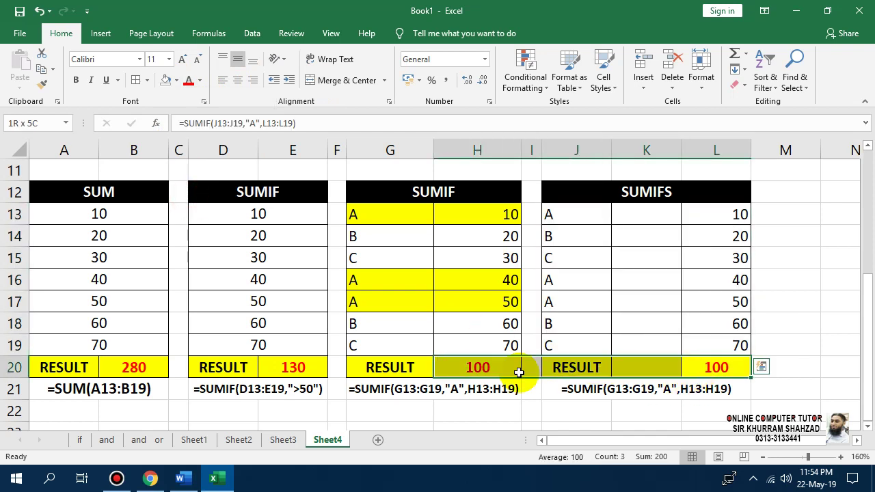
pyautogui.click(177, 81)
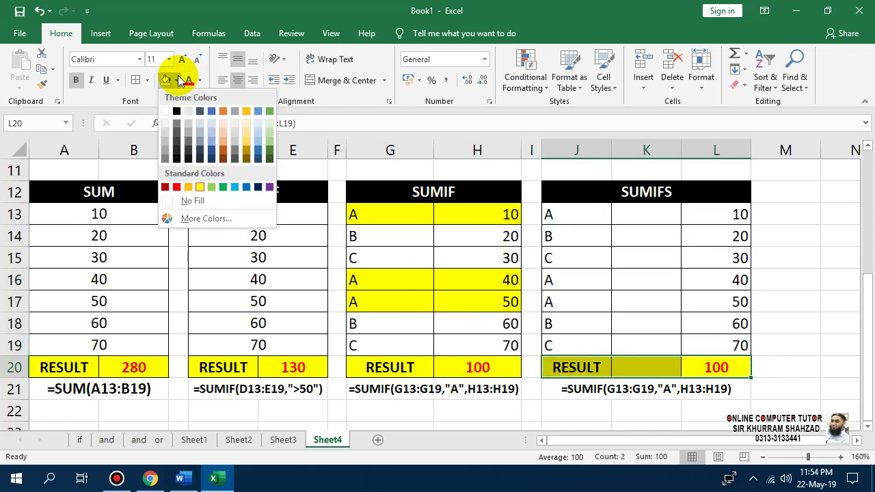
pyautogui.click(725, 301)
pyautogui.click(715, 366)
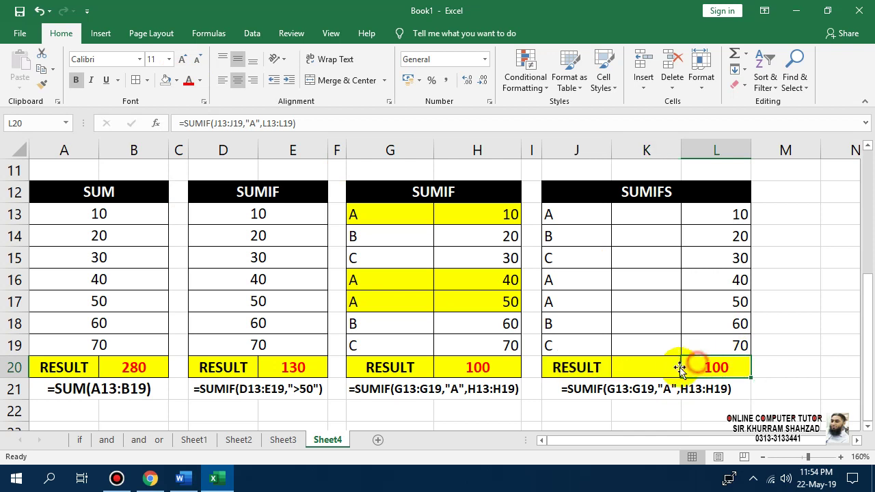
pyautogui.click(635, 359)
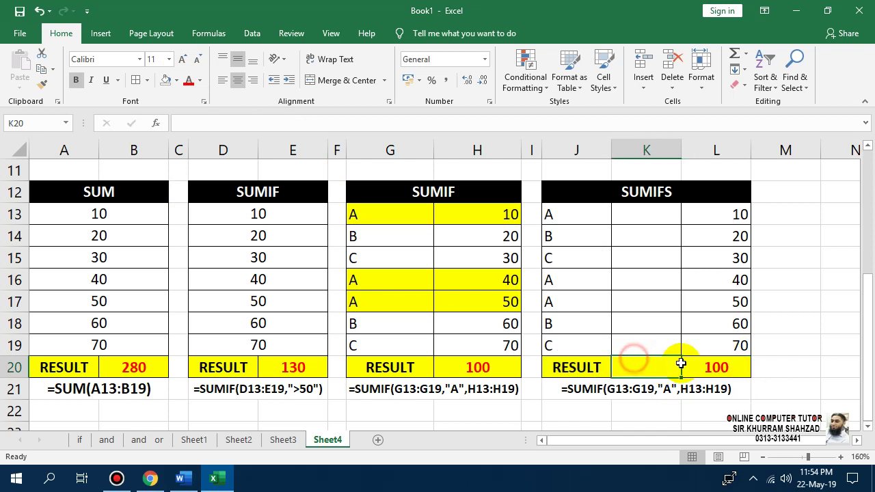
pyautogui.moveTo(722, 373); pyautogui.dragTo(667, 373)
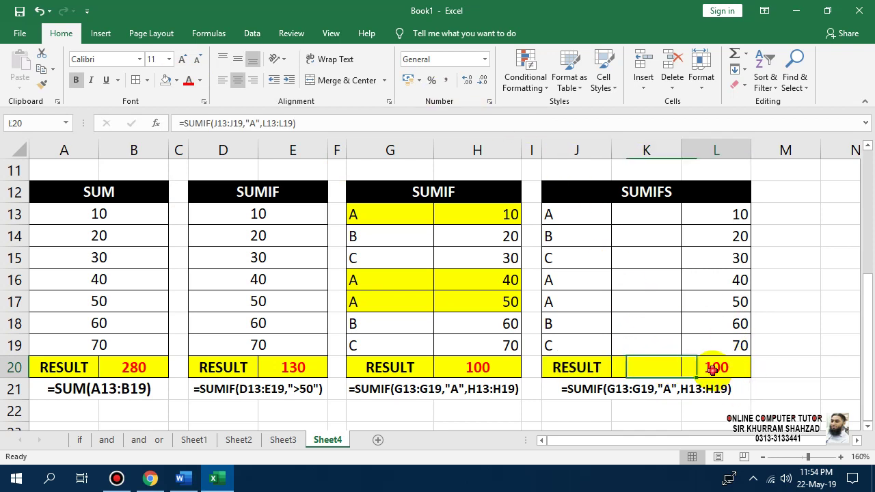
pyautogui.click(313, 79)
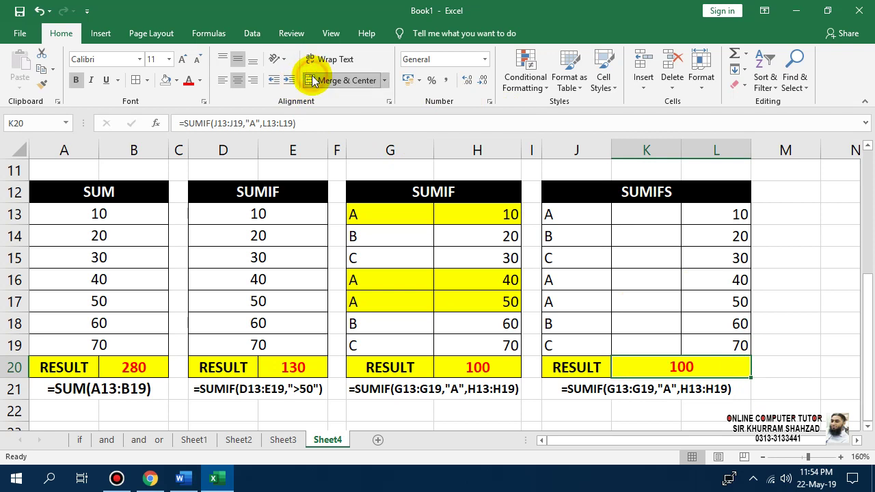
pyautogui.press('Delete')
pyautogui.click(650, 216)
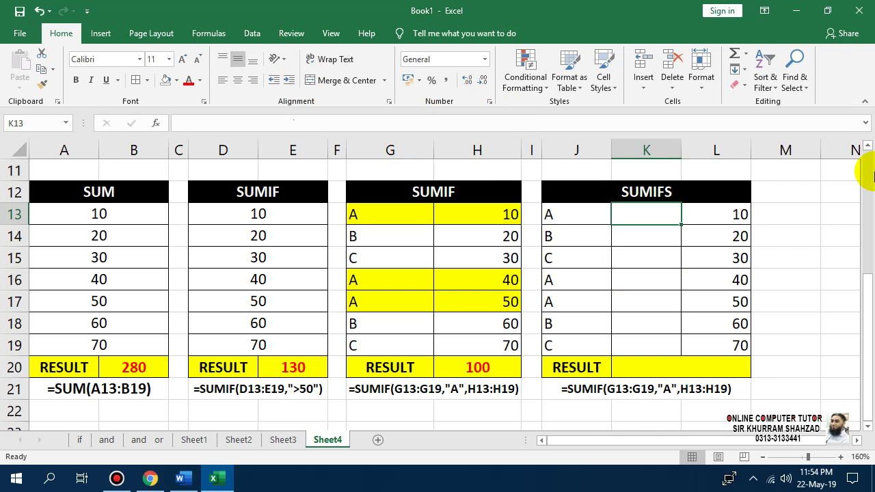
# Step: Enter the letters B, C, D, B, B, B, A into cells K13 through K19
pyautogui.press('Right')
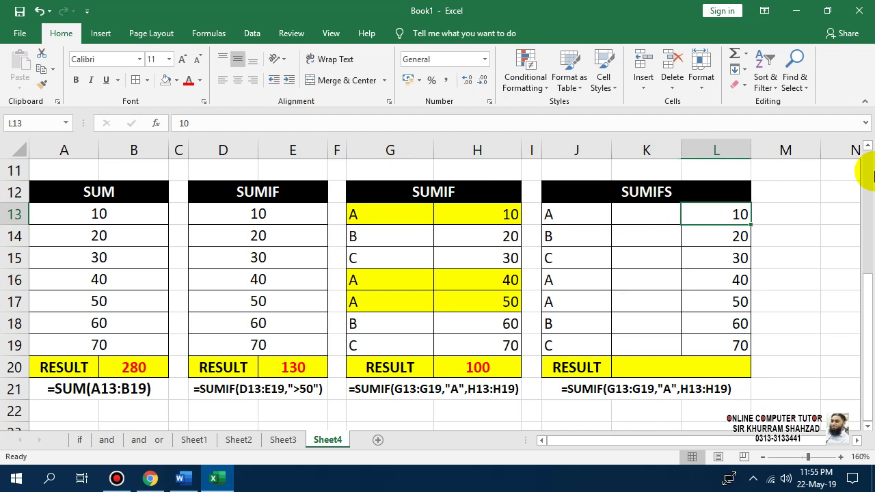
pyautogui.press('Left')
pyautogui.write('B')
pyautogui.press('Return')
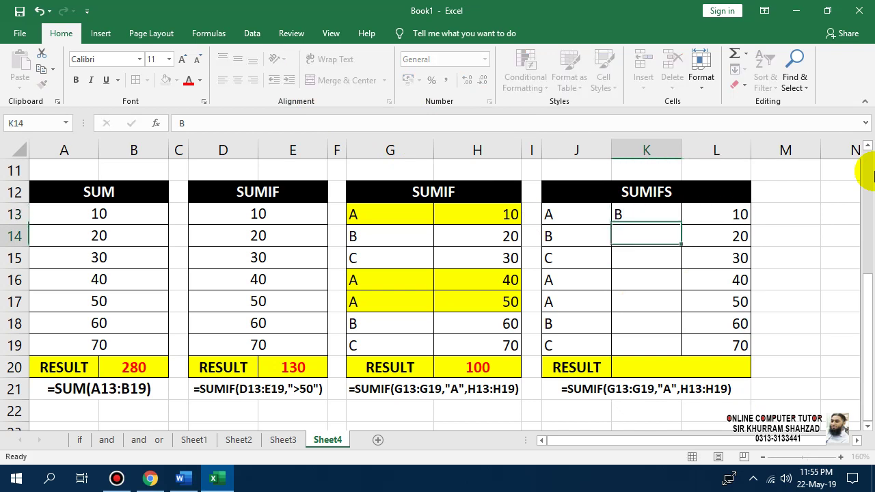
pyautogui.write('C')
pyautogui.press('Return')
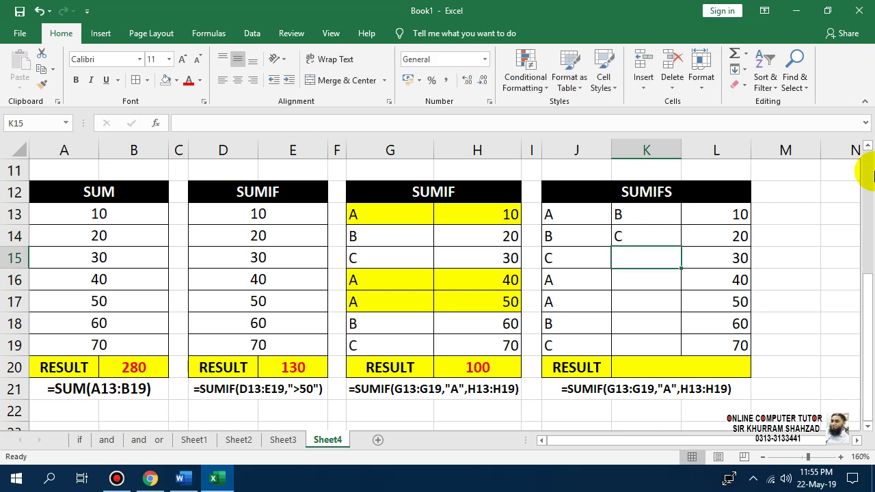
pyautogui.write('D')
pyautogui.press('Return')
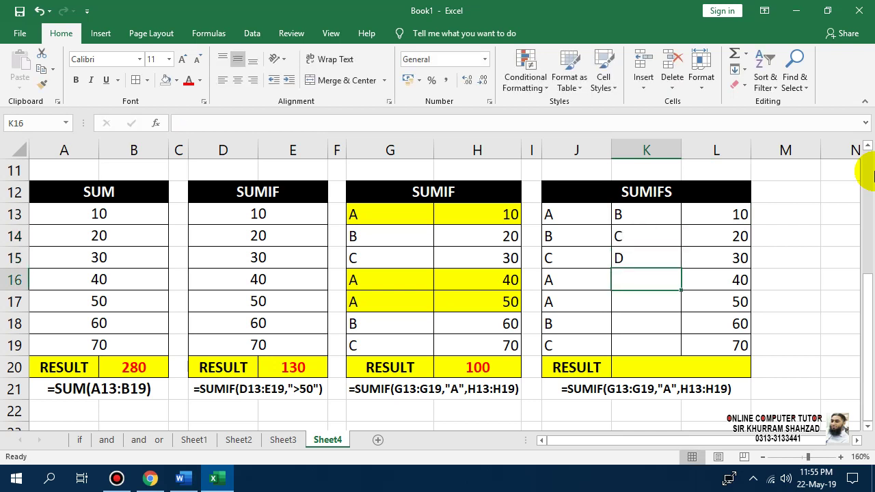
pyautogui.write('B')
pyautogui.press('Return')
pyautogui.write('B')
pyautogui.press('Return')
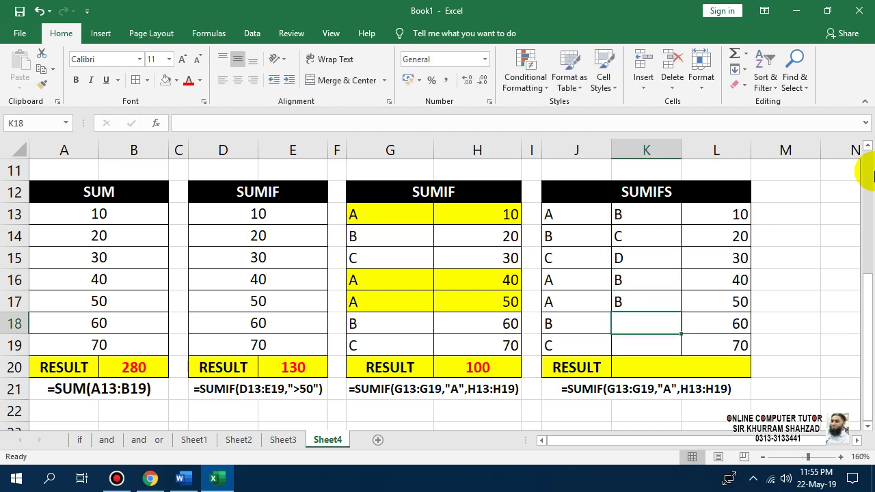
pyautogui.write('B')
pyautogui.press('Return')
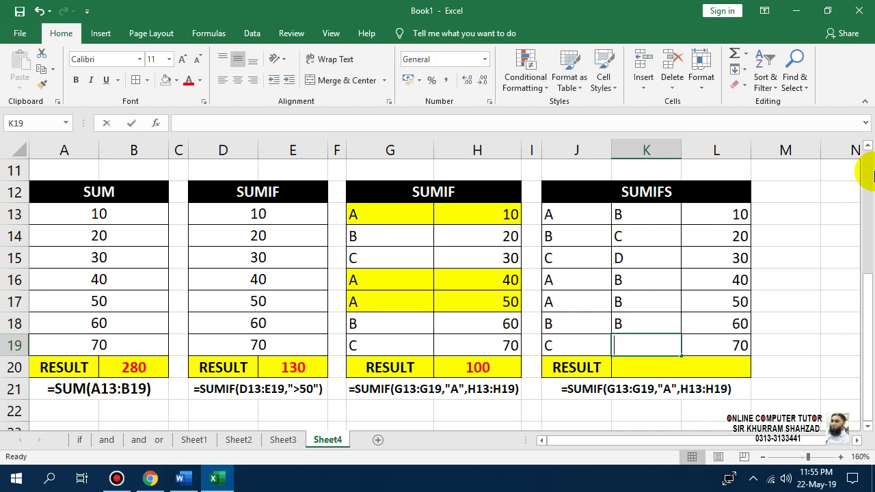
pyautogui.write('A')
pyautogui.press('Tab')
pyautogui.press('Right')
pyautogui.press('Left')
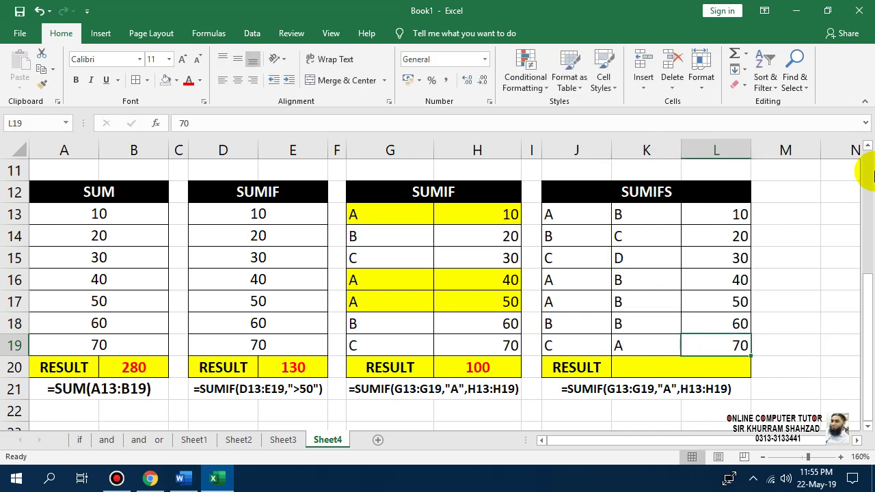
pyautogui.press('Left')
pyautogui.press('Left')
pyautogui.press('Left')
pyautogui.press('Left')
pyautogui.press('Right')
pyautogui.press('Right')
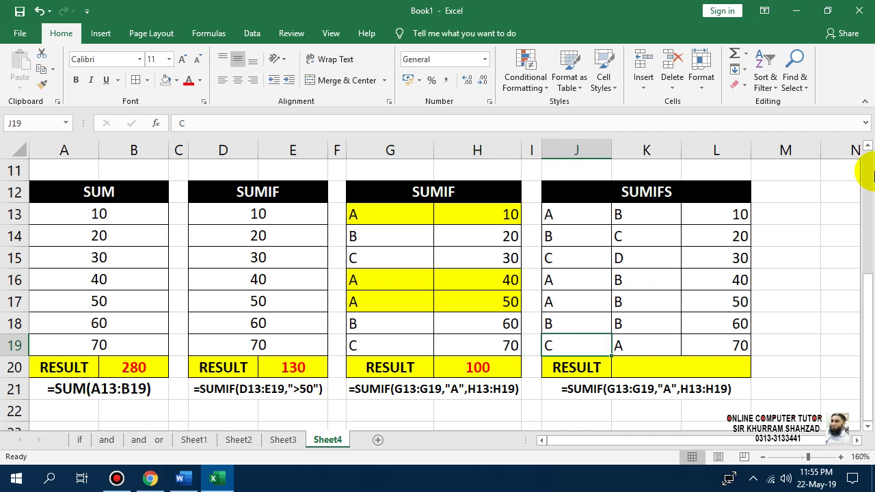
pyautogui.press('Left')
pyautogui.press('Left')
pyautogui.press('Left')
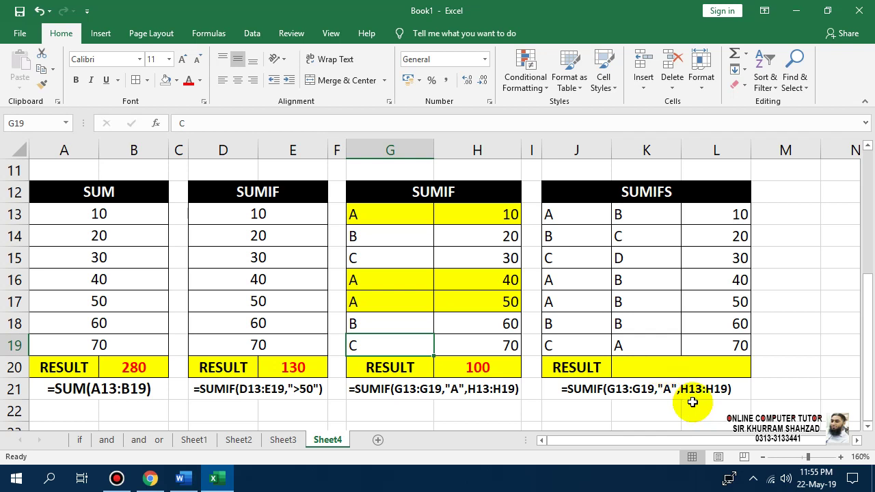
# Step: Clear row 21's old formula text and enter =SUMIFS(L13:L19,J13:J19,"A",K13:K19,"B") in K20
pyautogui.click(679, 387)
pyautogui.press('Delete')
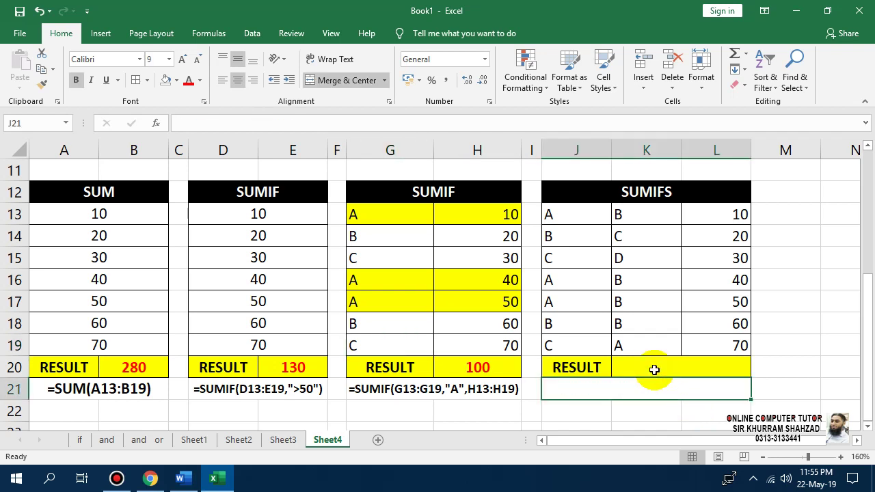
pyautogui.click(682, 366)
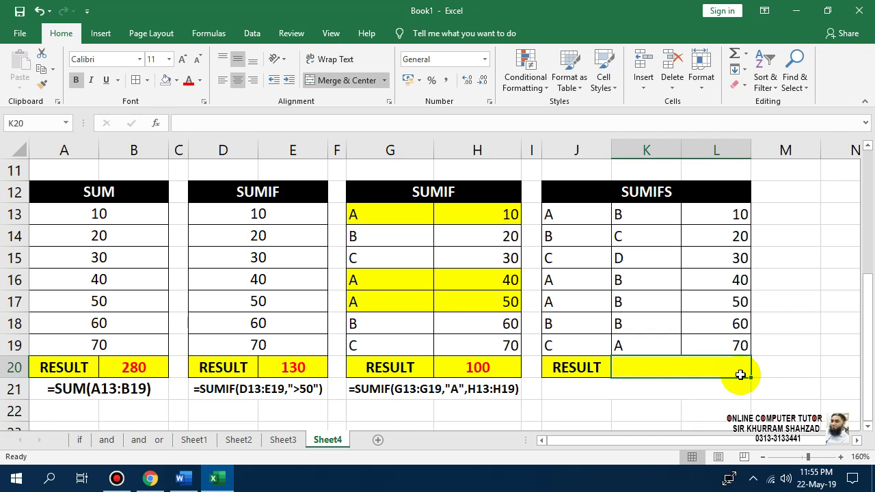
pyautogui.write('=SUMIFS')
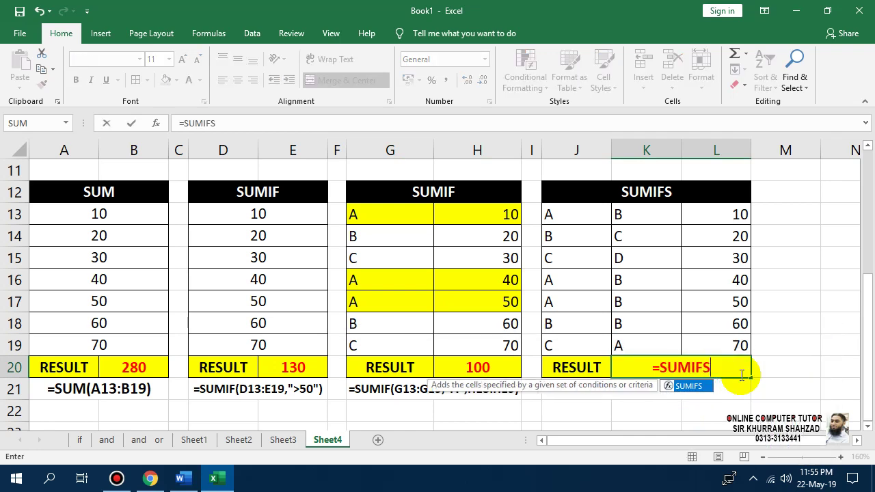
pyautogui.write('(')
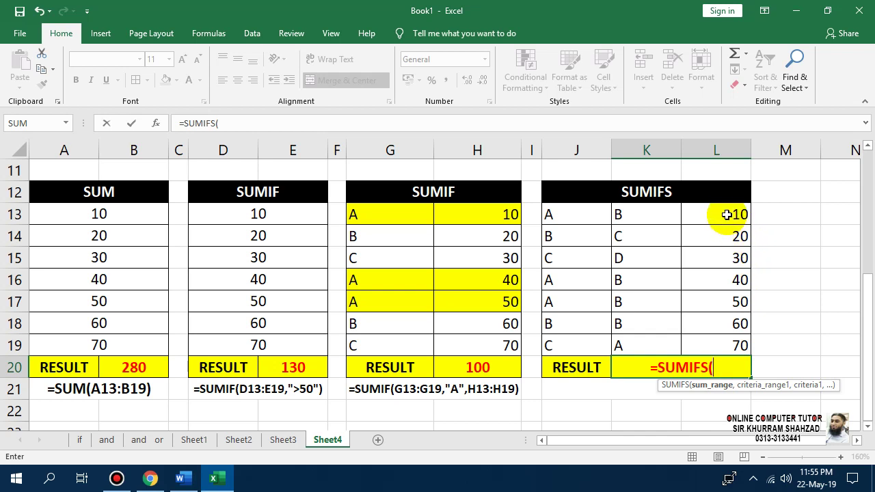
pyautogui.moveTo(730, 214); pyautogui.dragTo(727, 346)
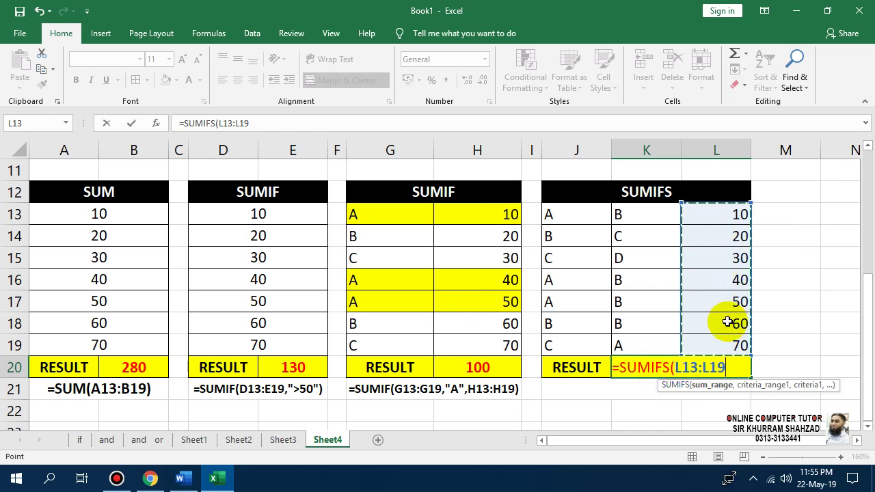
pyautogui.write(',')
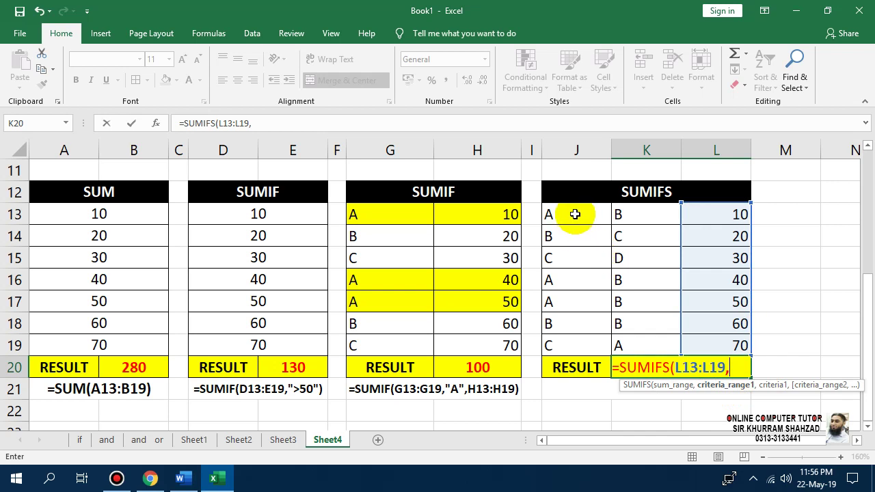
pyautogui.moveTo(578, 216); pyautogui.dragTo(574, 348)
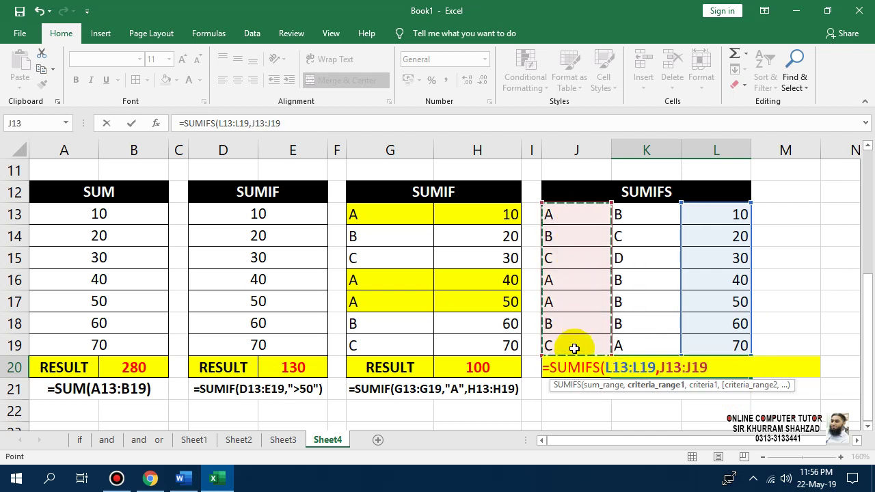
pyautogui.write(',"A')
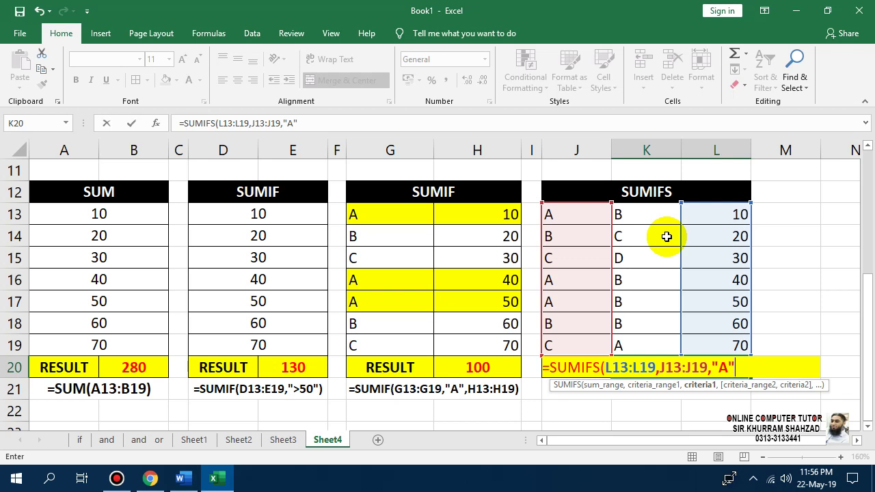
pyautogui.write(',')
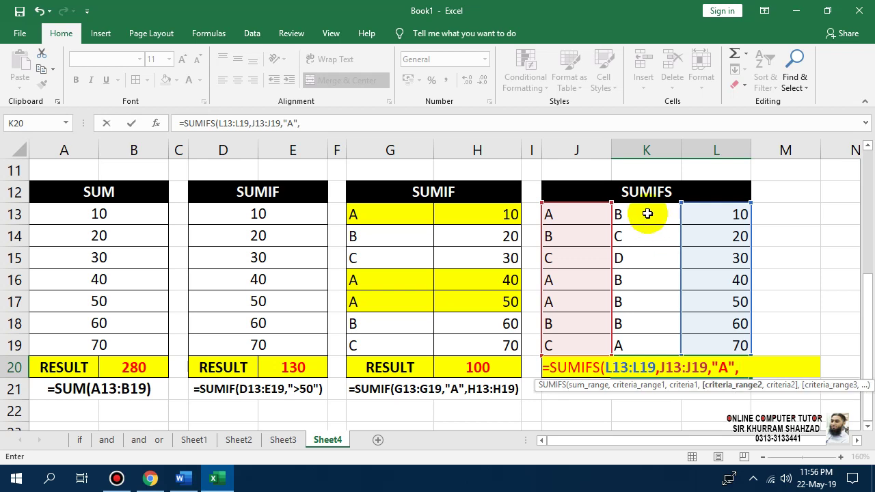
pyautogui.moveTo(647, 213); pyautogui.dragTo(646, 344)
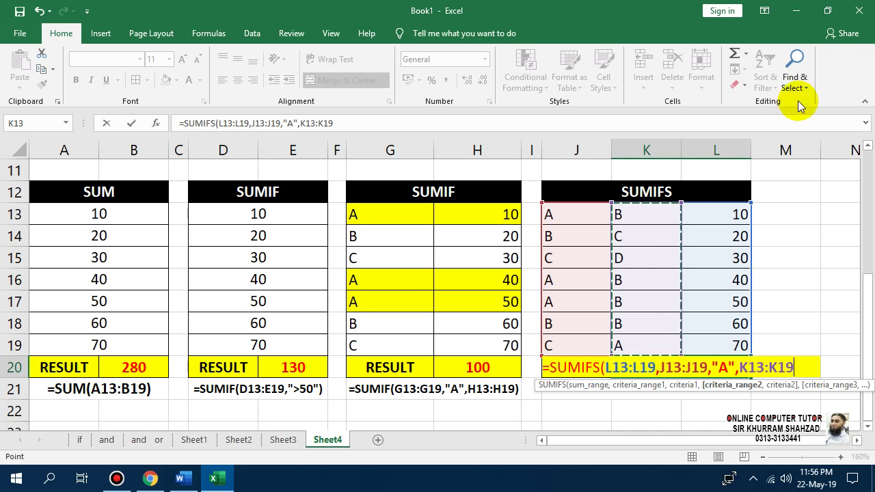
pyautogui.write(',')
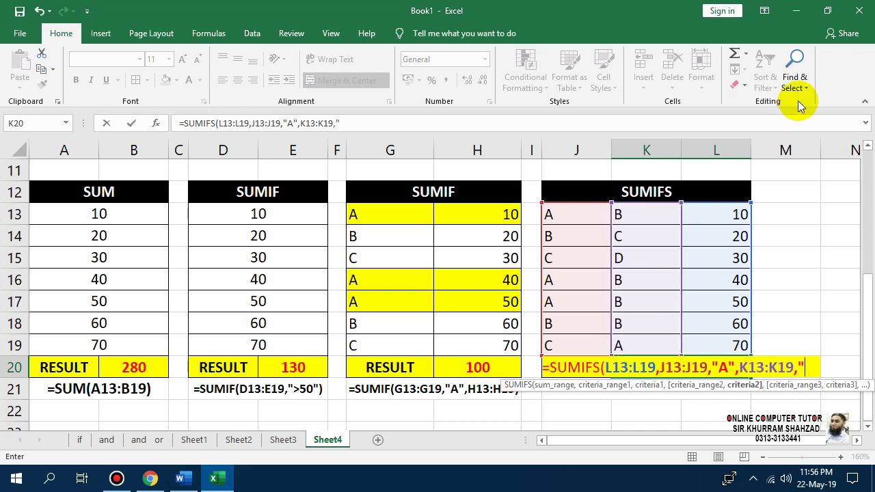
pyautogui.write('"B"')
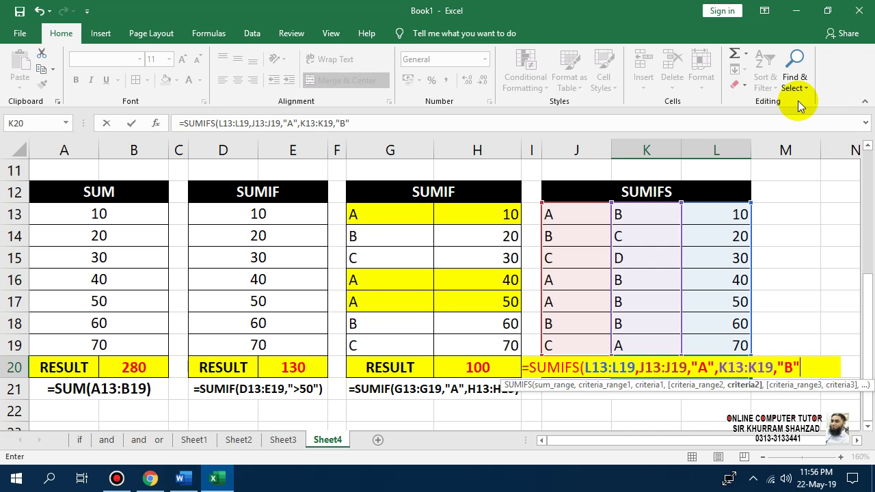
pyautogui.write(')')
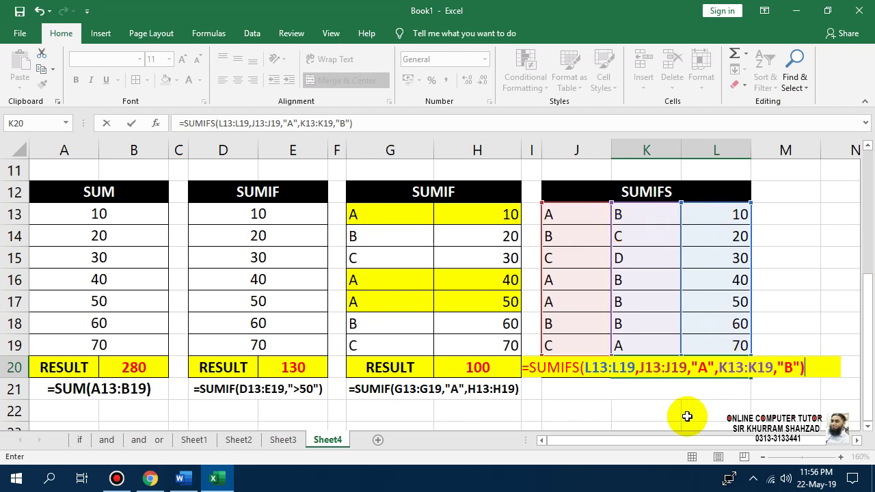
pyautogui.press('Return')
pyautogui.click(675, 352)
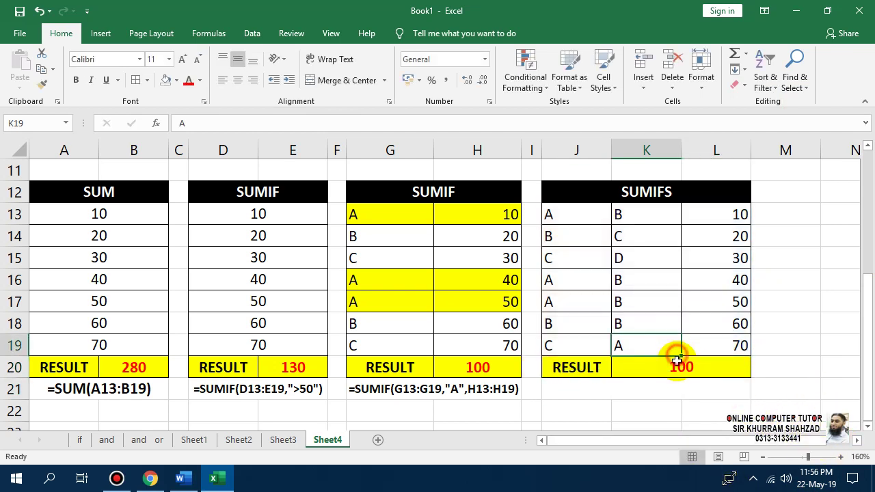
pyautogui.click(675, 361)
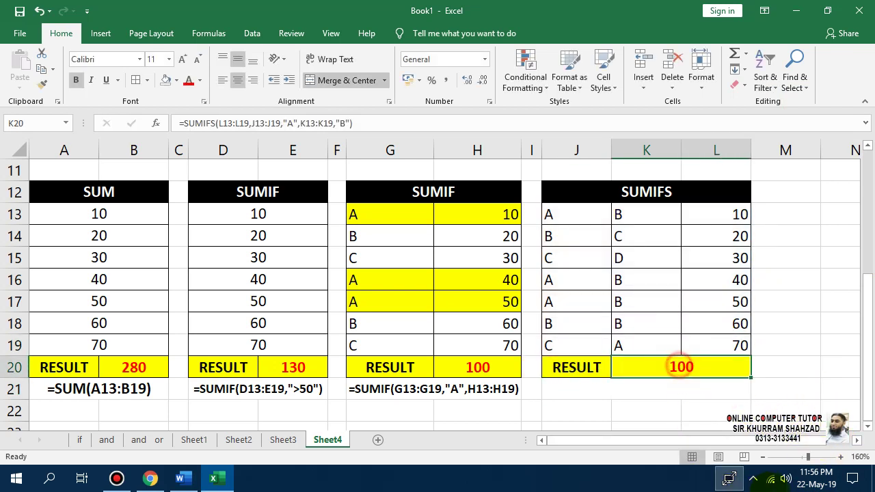
pyautogui.click(454, 362)
pyautogui.click(662, 367)
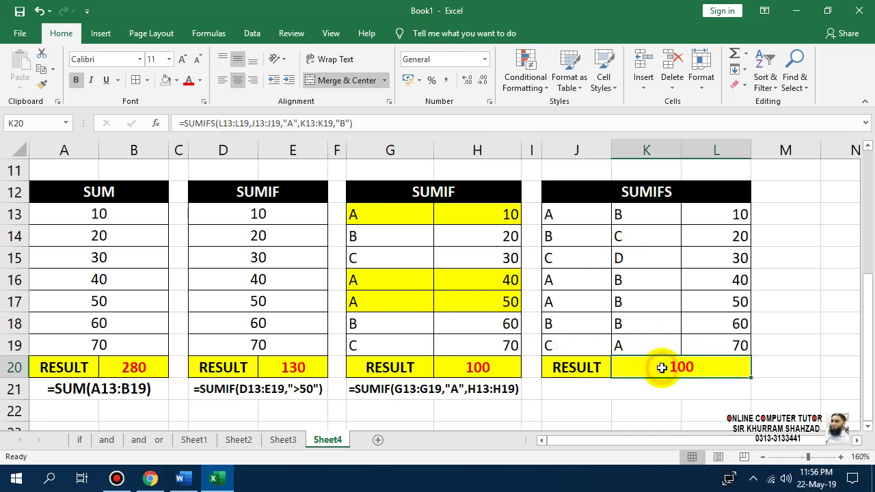
pyautogui.doubleClick(659, 367)
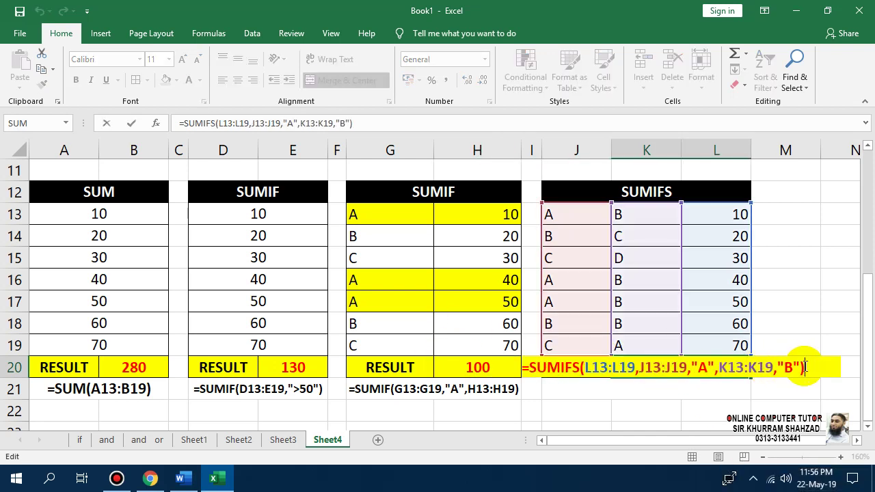
pyautogui.moveTo(805, 367); pyautogui.dragTo(523, 370)
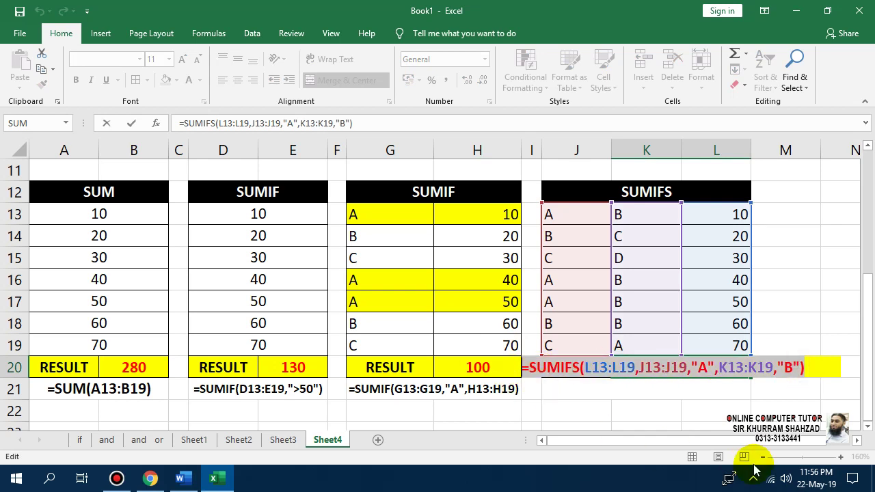
pyautogui.press('Escape')
# Step: Paste the SUMIFS formula as text into J21 and shrink it to font size 8
pyautogui.click(601, 388)
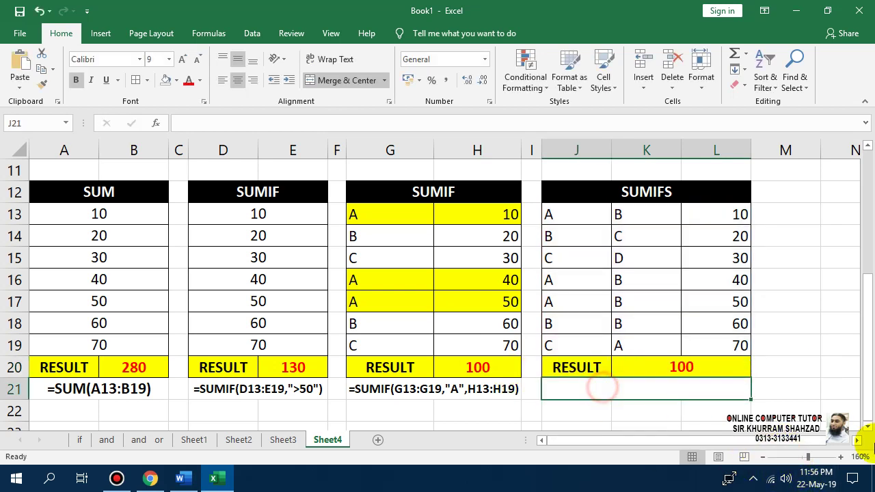
pyautogui.write("'")
pyautogui.write('=SUMIFS(L13:L19,J13:J19,"A",K13:K19,"B")')
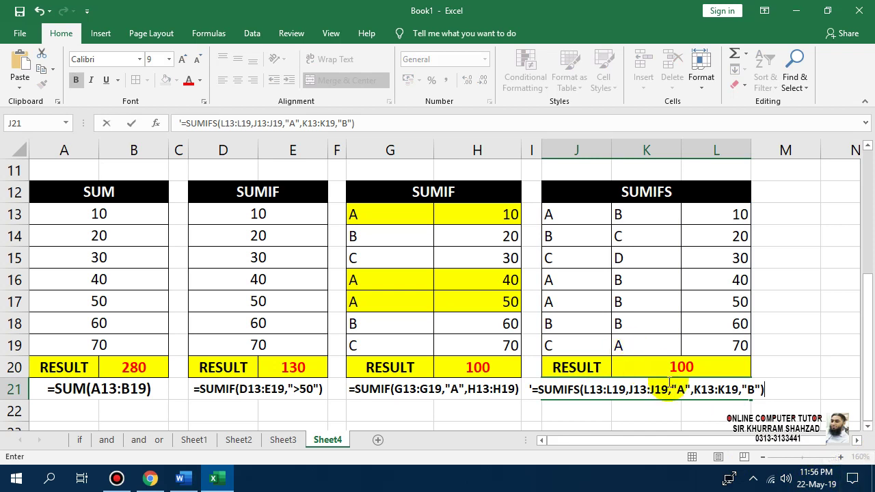
pyautogui.press('Return')
pyautogui.click(667, 395)
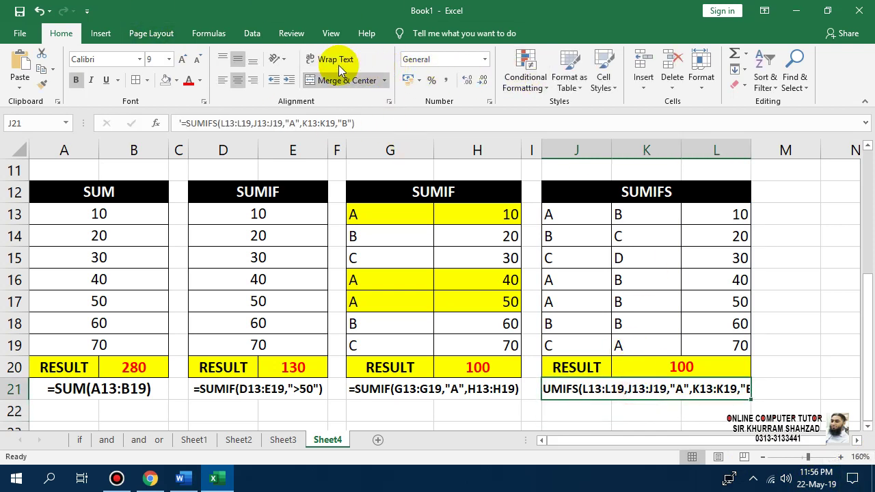
pyautogui.click(196, 62)
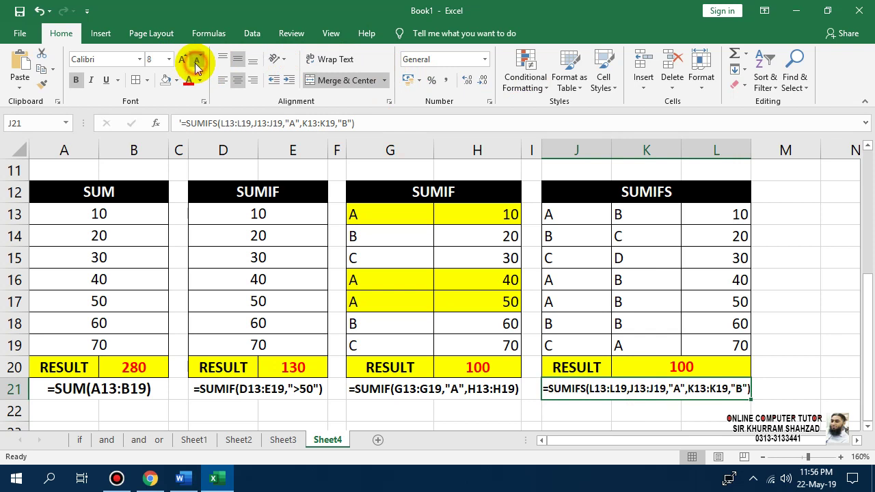
pyautogui.click(679, 341)
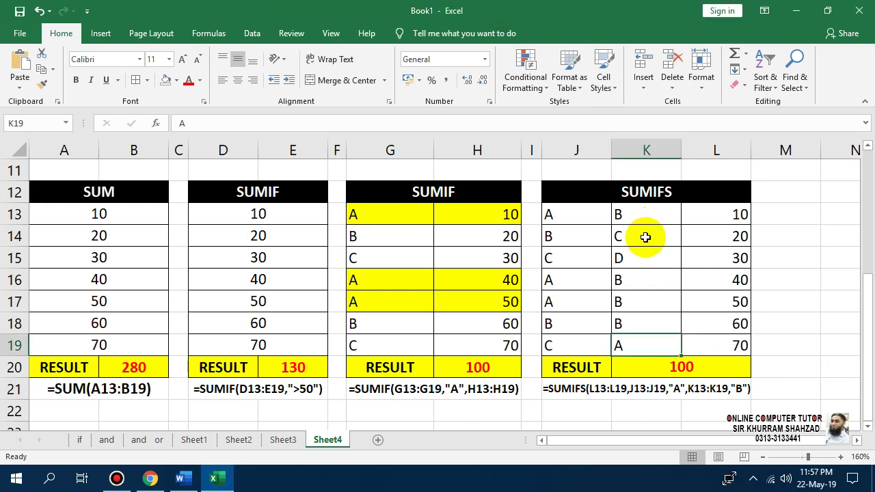
# Step: Review the COUNTIF table and inspect the COUNTIFS formula's ranges without changing it
pyautogui.scroll(3, 645, 237)
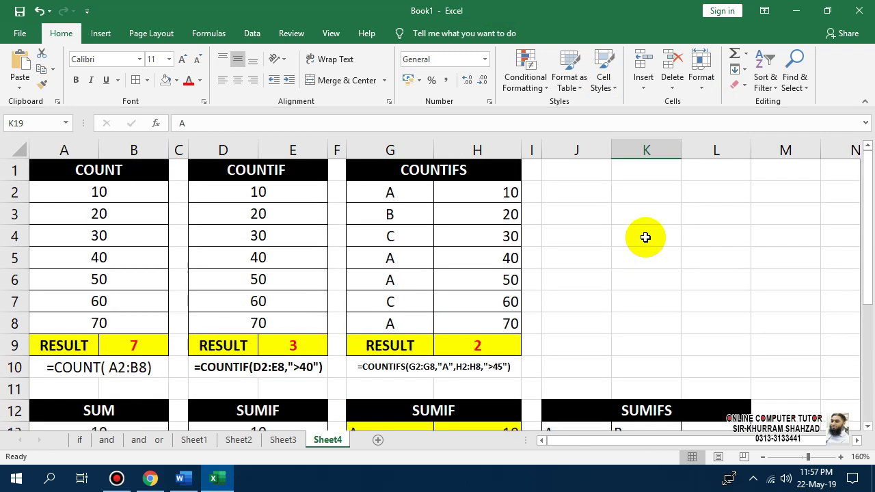
pyautogui.scroll(-2, 645, 237)
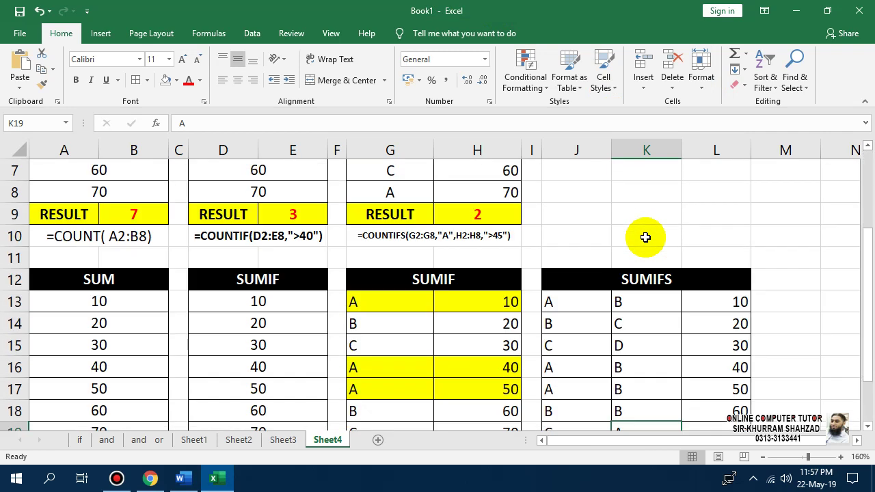
pyautogui.scroll(2, 645, 237)
pyautogui.click(301, 178)
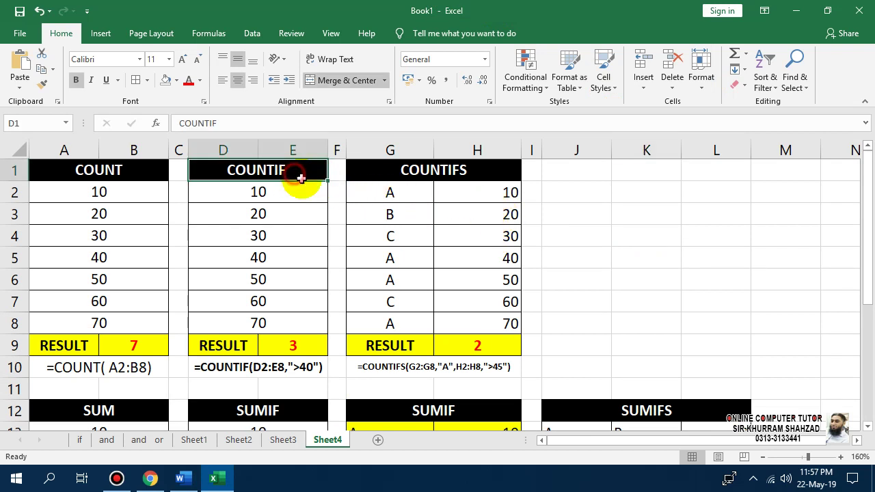
pyautogui.doubleClick(444, 338)
pyautogui.press('Escape')
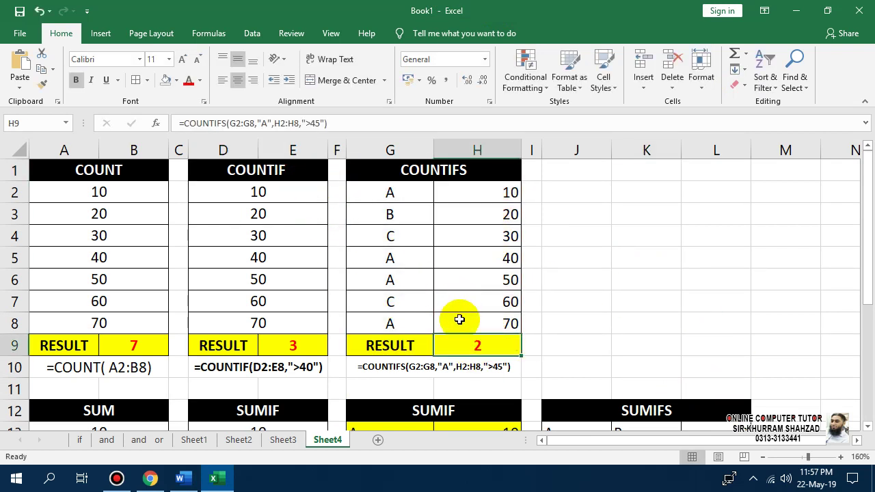
pyautogui.doubleClick(465, 342)
pyautogui.press('Escape')
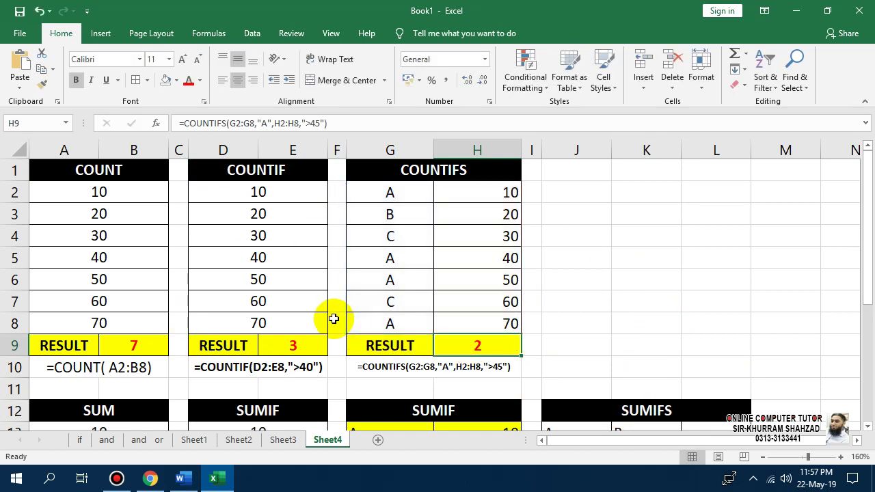
# Step: Review the SUMIF and SUMIFS tables, then zoom out to about 98%
pyautogui.scroll(-2, 396, 329)
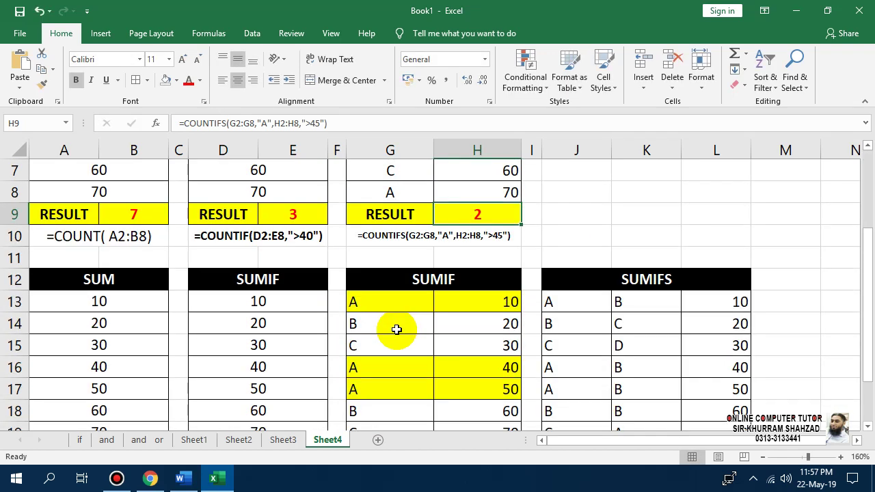
pyautogui.click(442, 284)
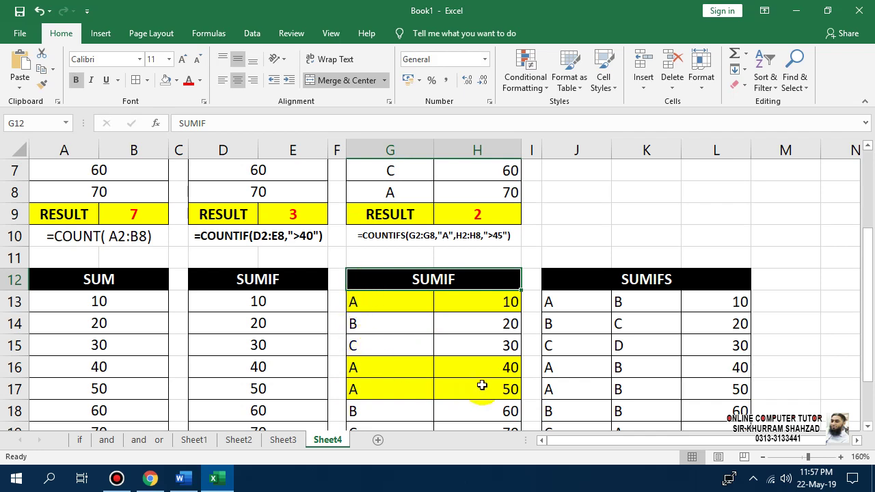
pyautogui.click(614, 278)
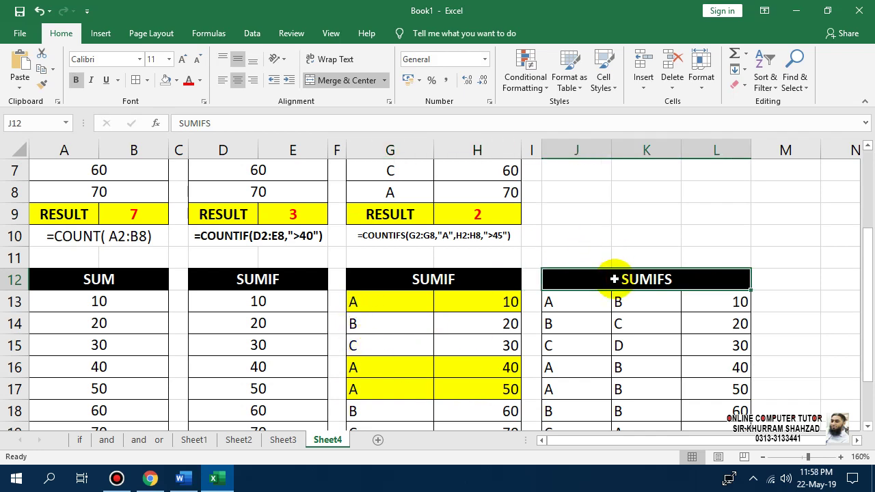
pyautogui.scroll(-2, 576, 315)
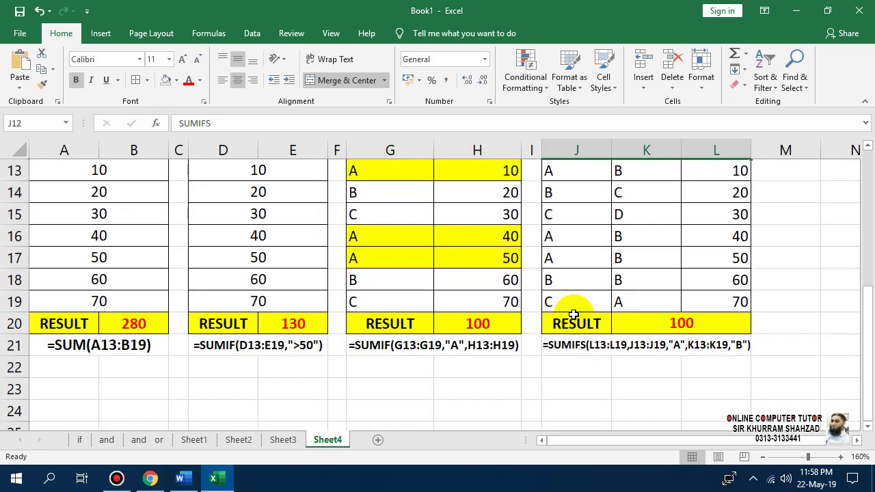
pyautogui.scroll(2, 544, 347)
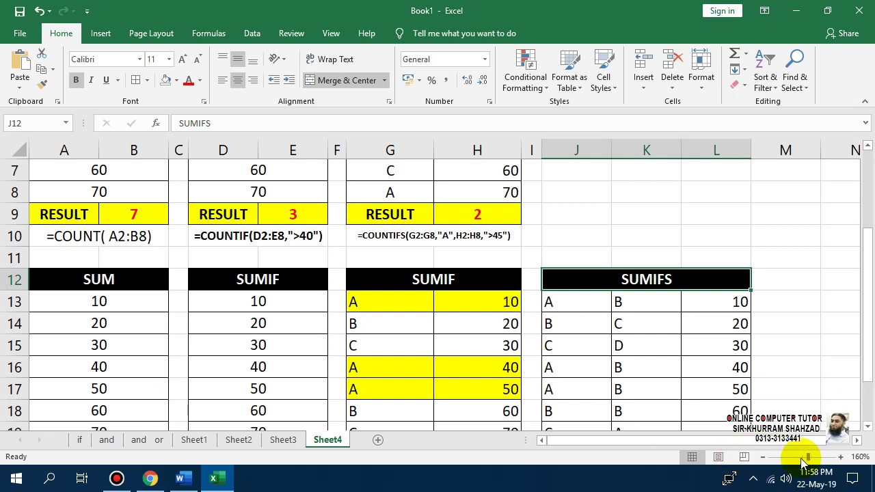
pyautogui.moveTo(808, 456); pyautogui.dragTo(804, 458)
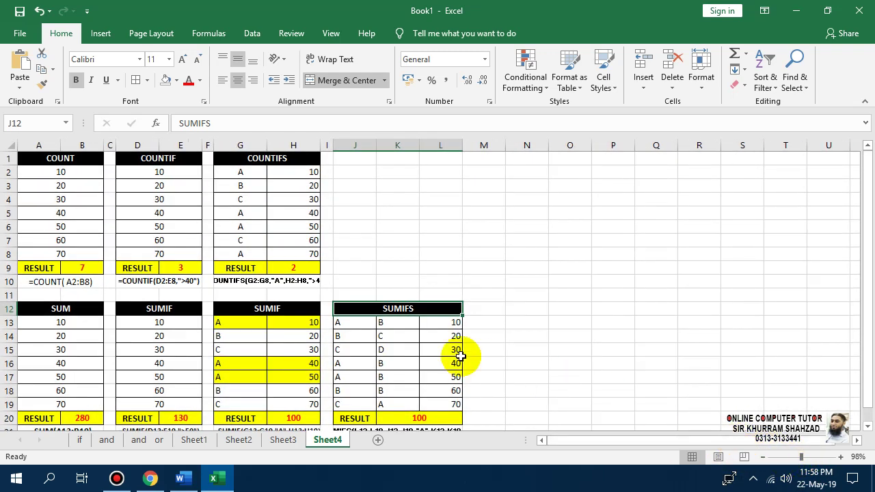